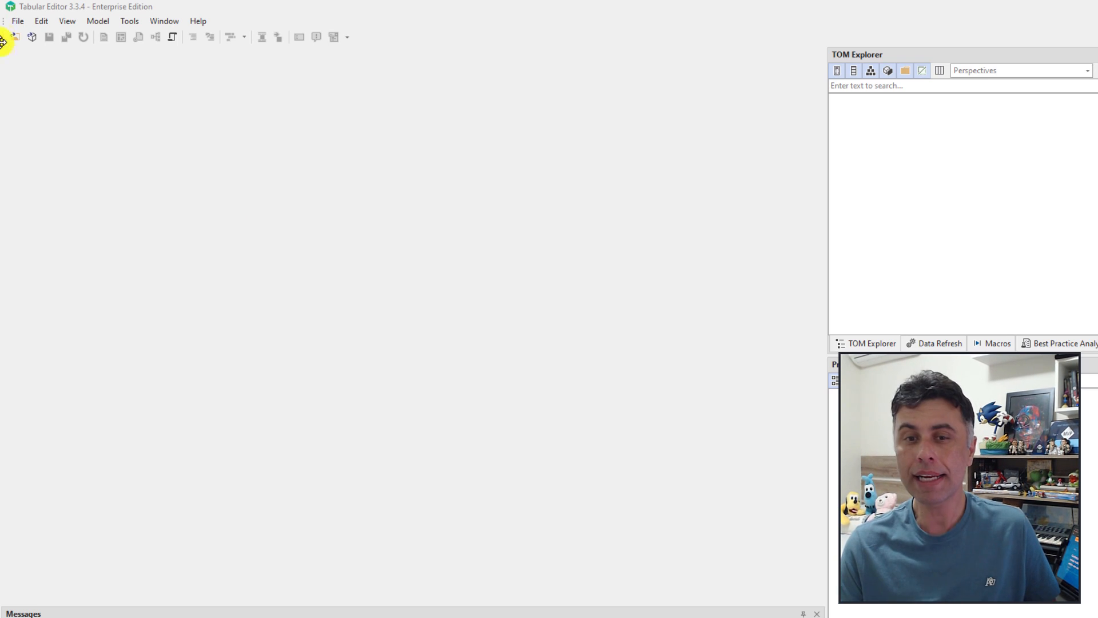
Step: Create a new model at compatibility level 1500 and name it SANDBOX
click(18, 22)
mouse_move(47, 40)
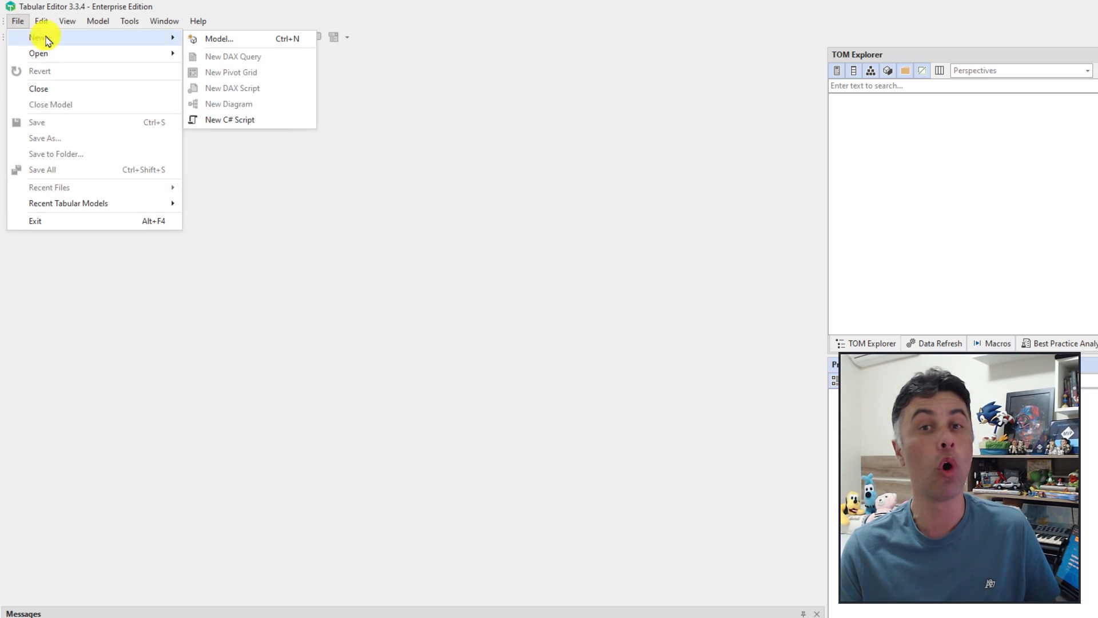
click(239, 44)
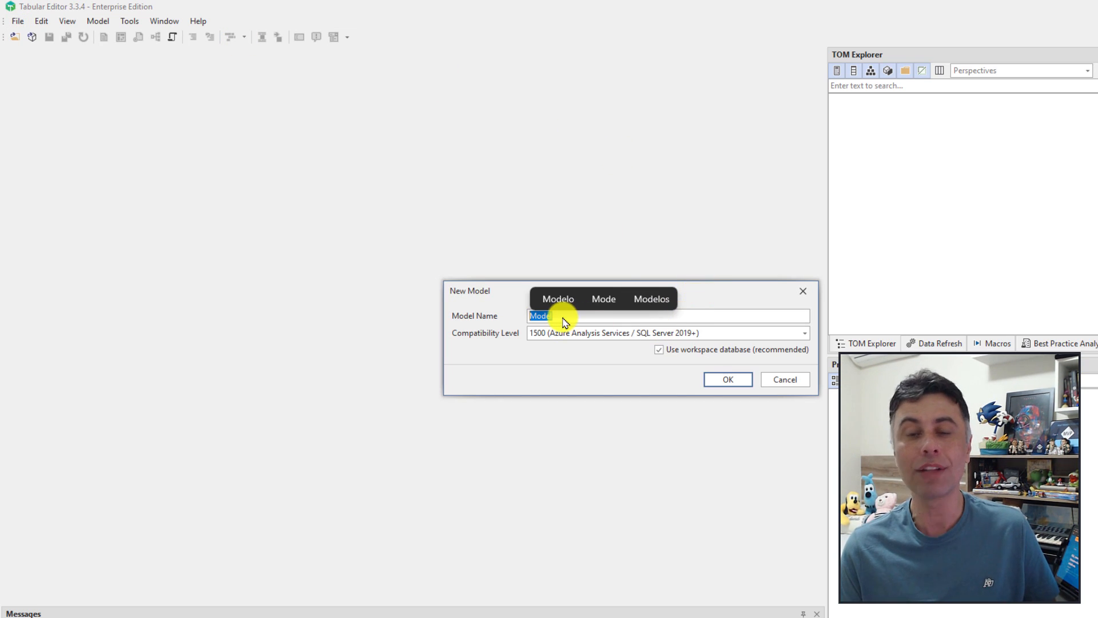
click(805, 334)
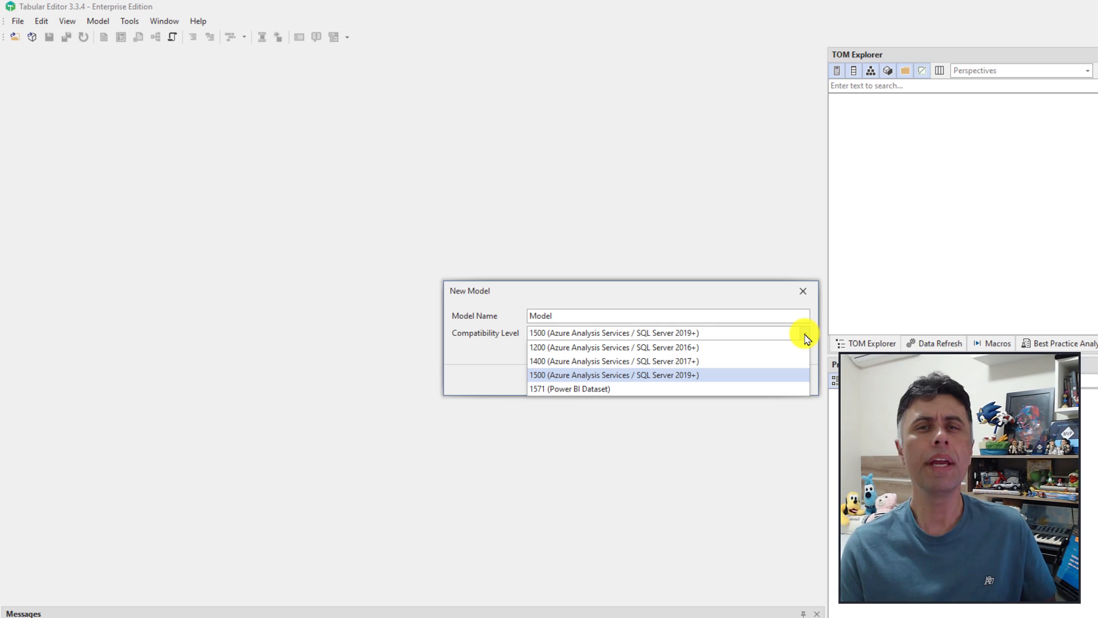
click(805, 333)
click(595, 316)
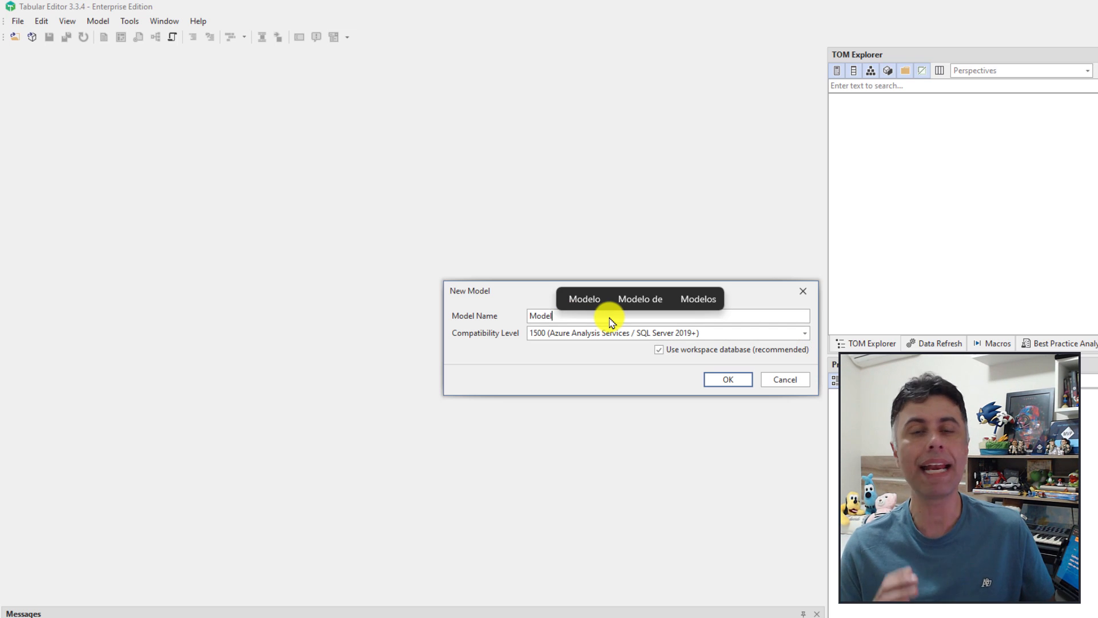
key(shift+Left)
key(shift+Left)
key(shift+Left)
key(shift+Left)
key(shift+Left)
text(SA)
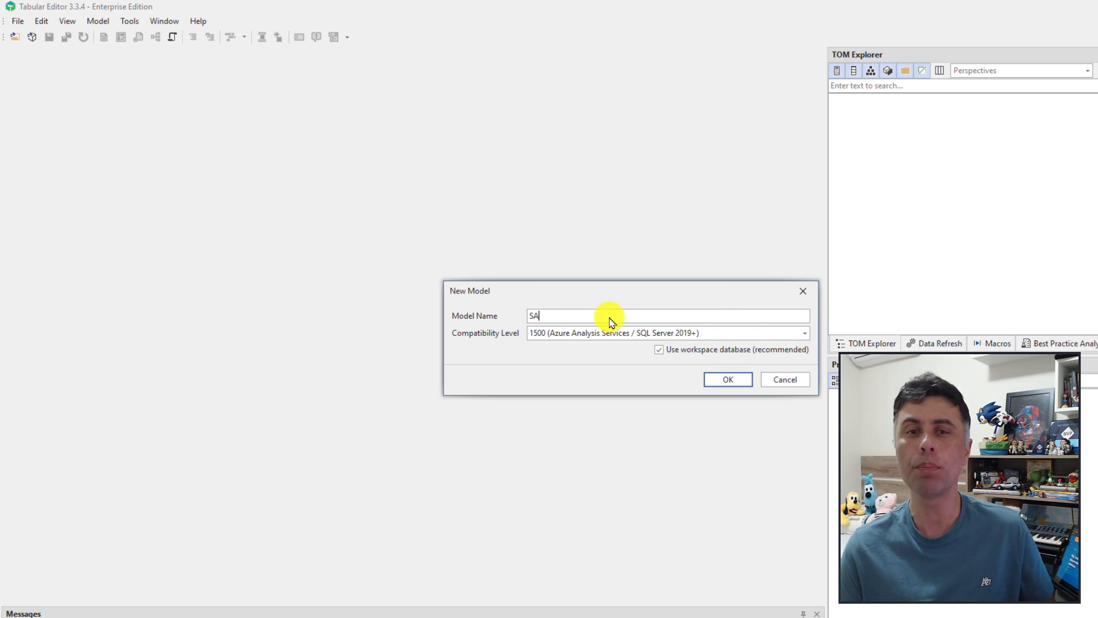
text(NDBOX)
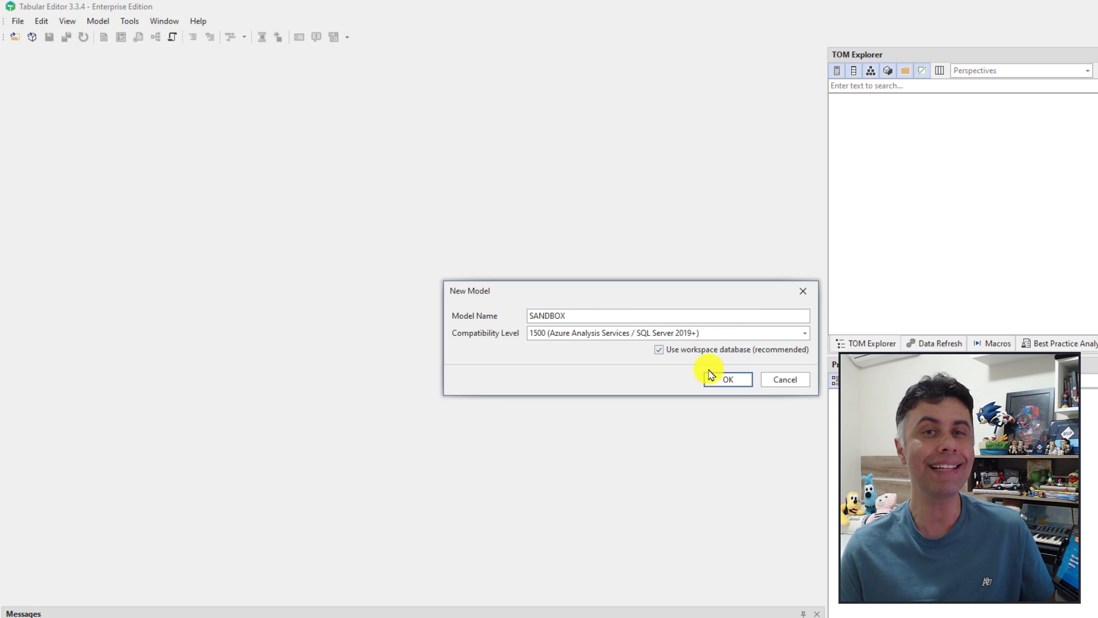
Step: Confirm the SANDBOX model and connect to the Azure Analysis Services workspace server
click(730, 383)
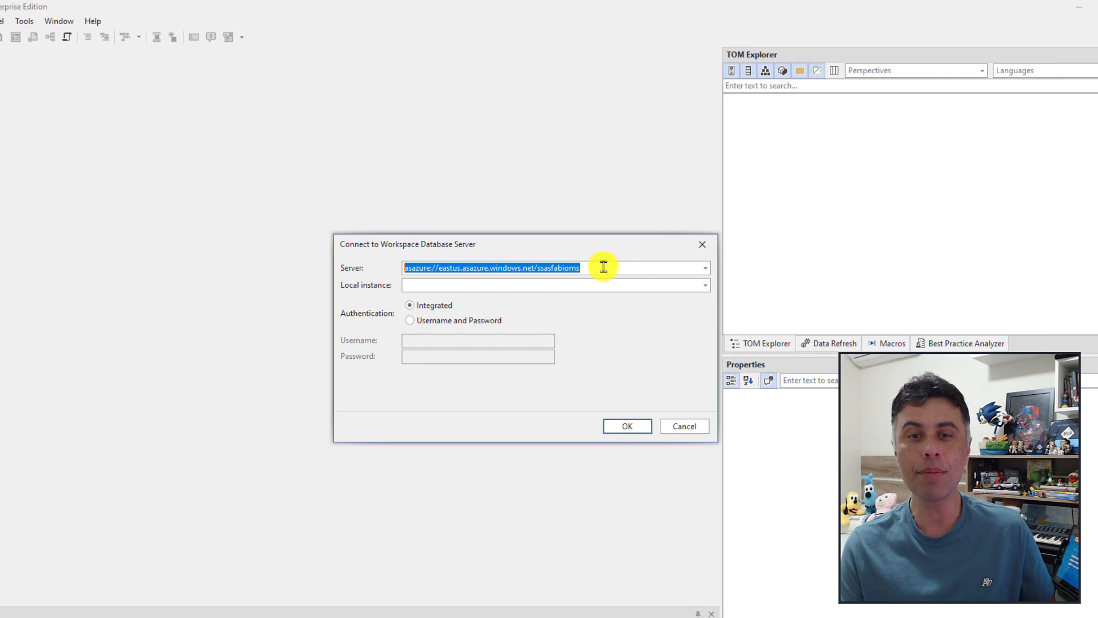
click(603, 266)
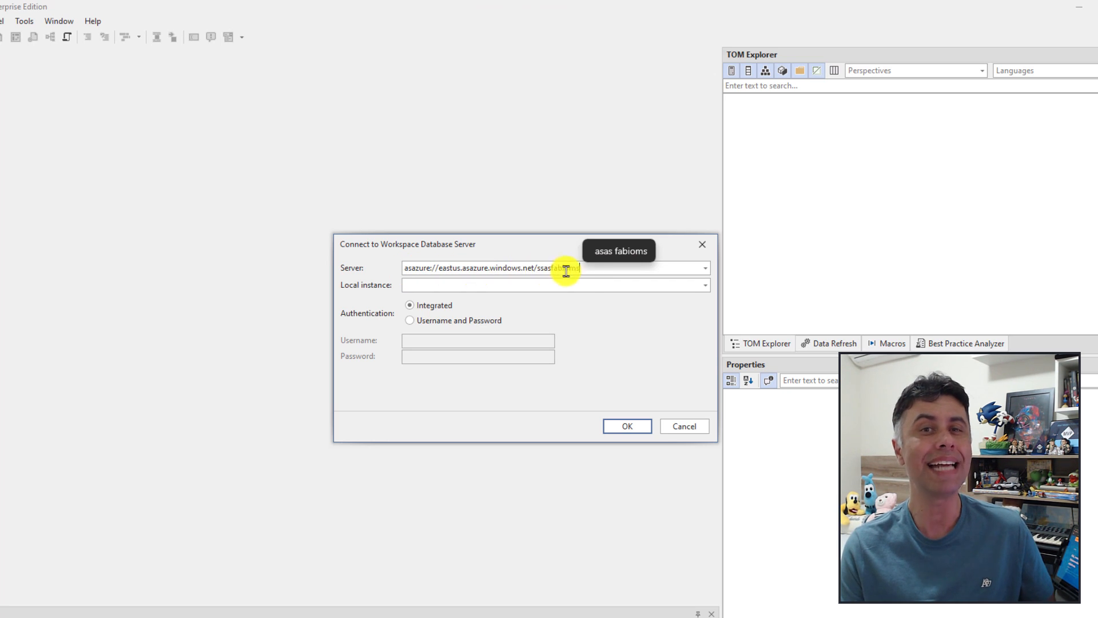
click(626, 428)
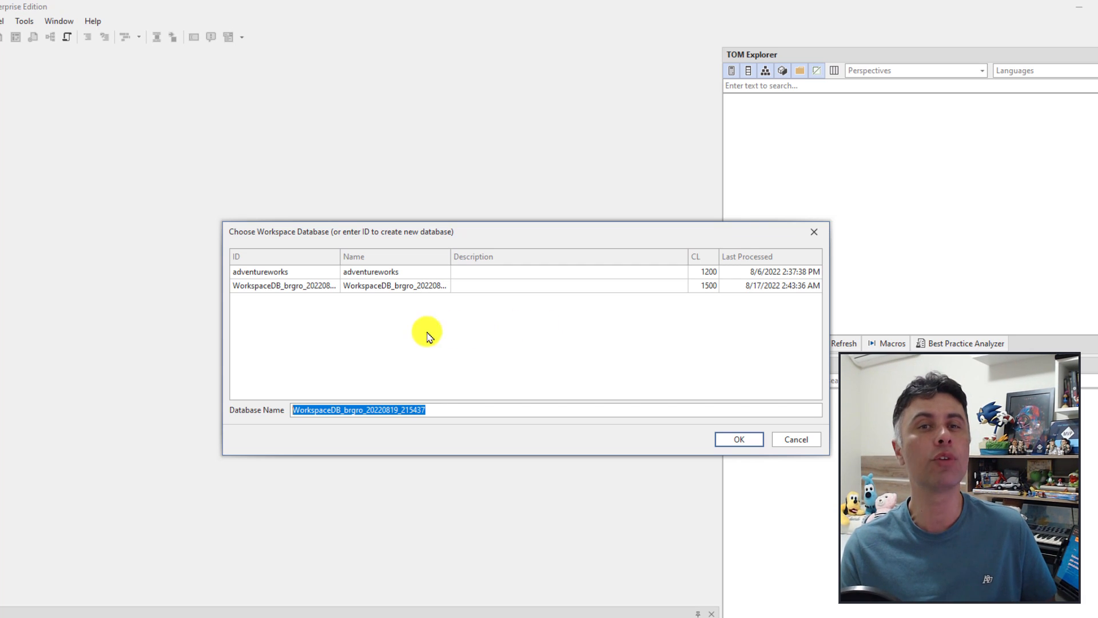
Step: Name the workspace database SANDBOX and create it
click(449, 417)
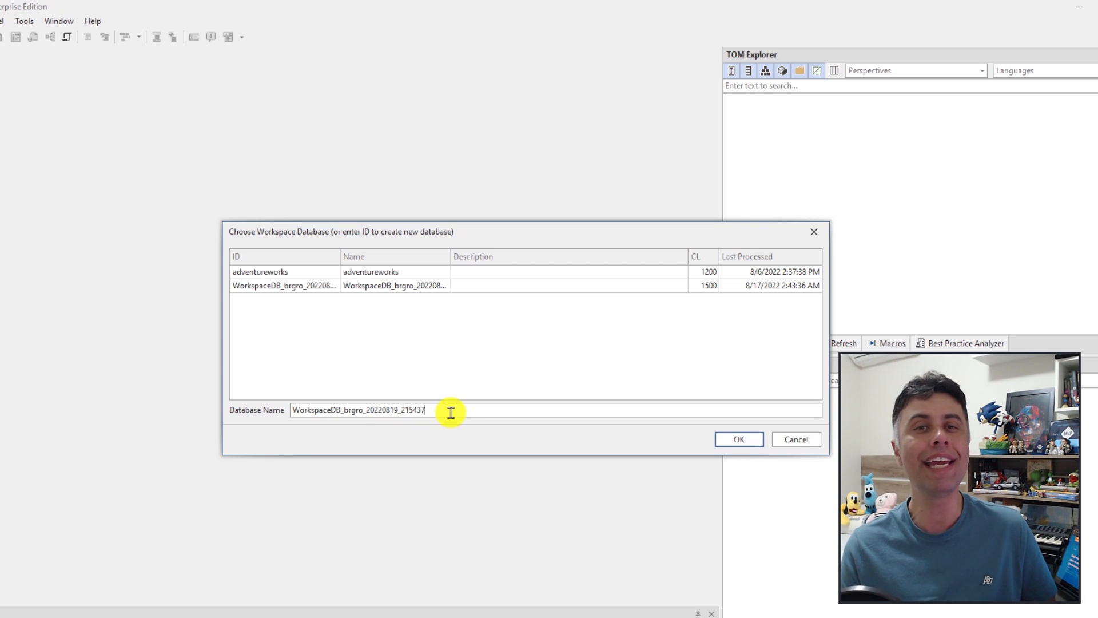
drag(478, 409, 366, 410)
drag(279, 406, 427, 412)
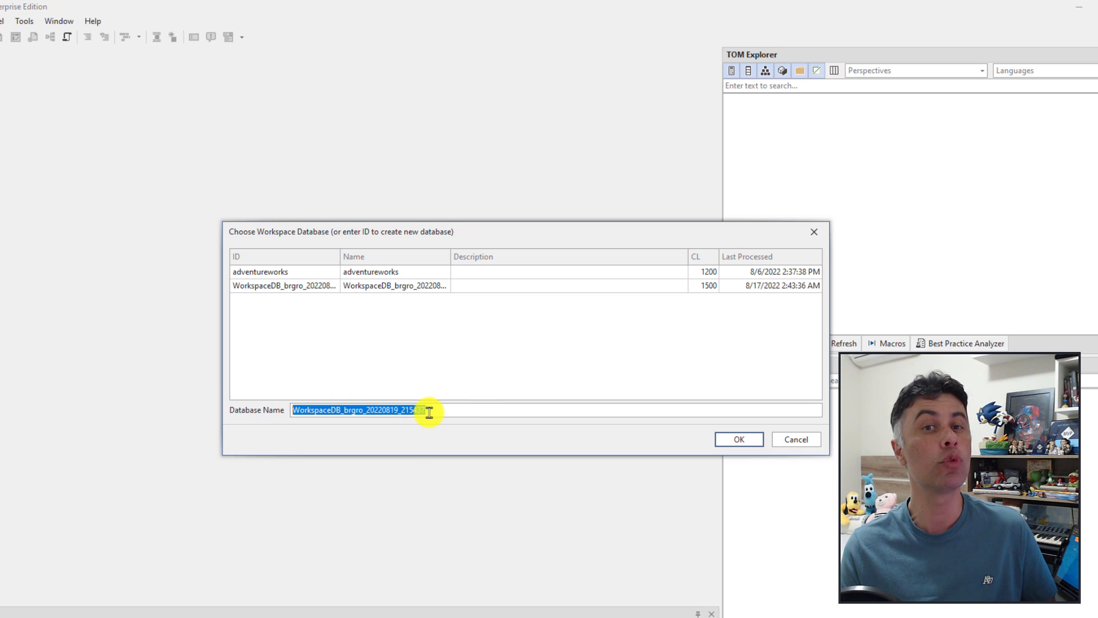
text(SANDBOX)
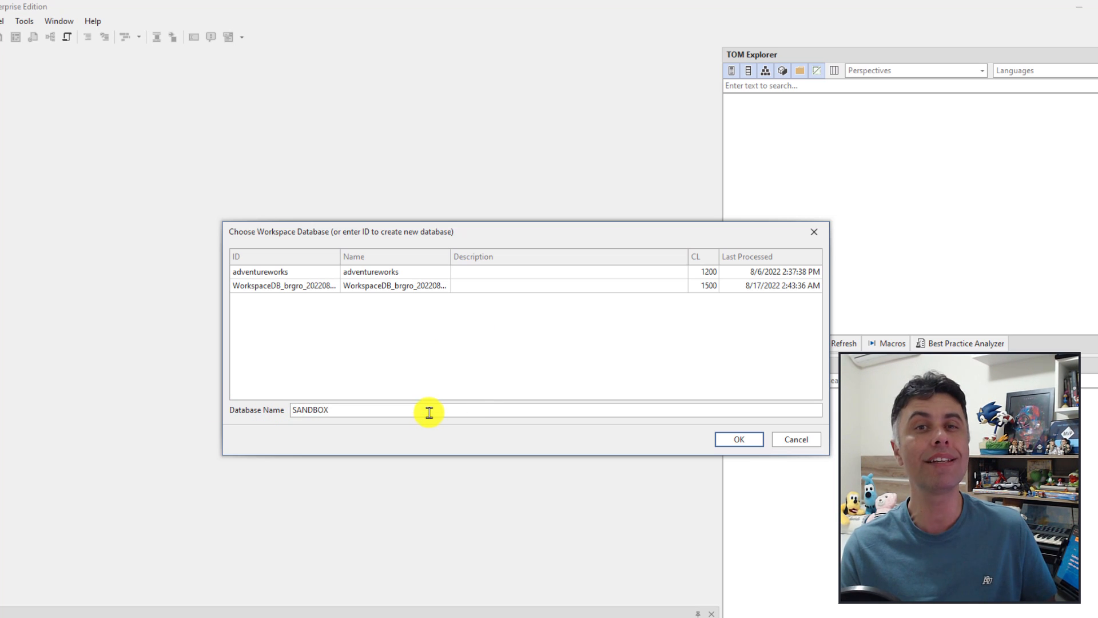
click(738, 439)
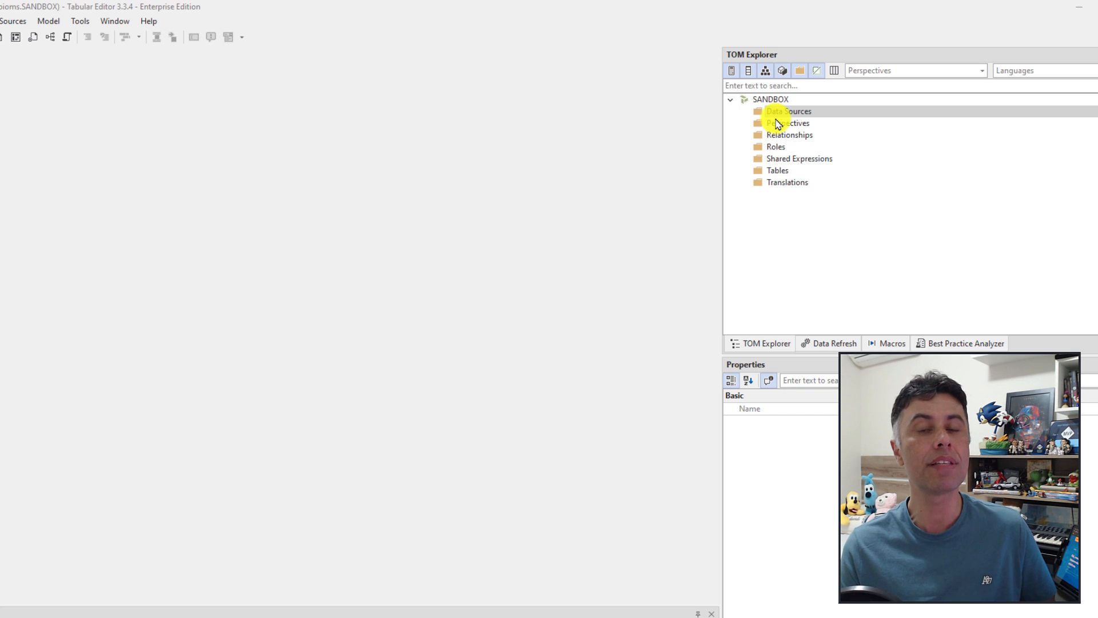
Step: Start the table import on Data Sources using a structured (Power Query) data source
right_click(775, 112)
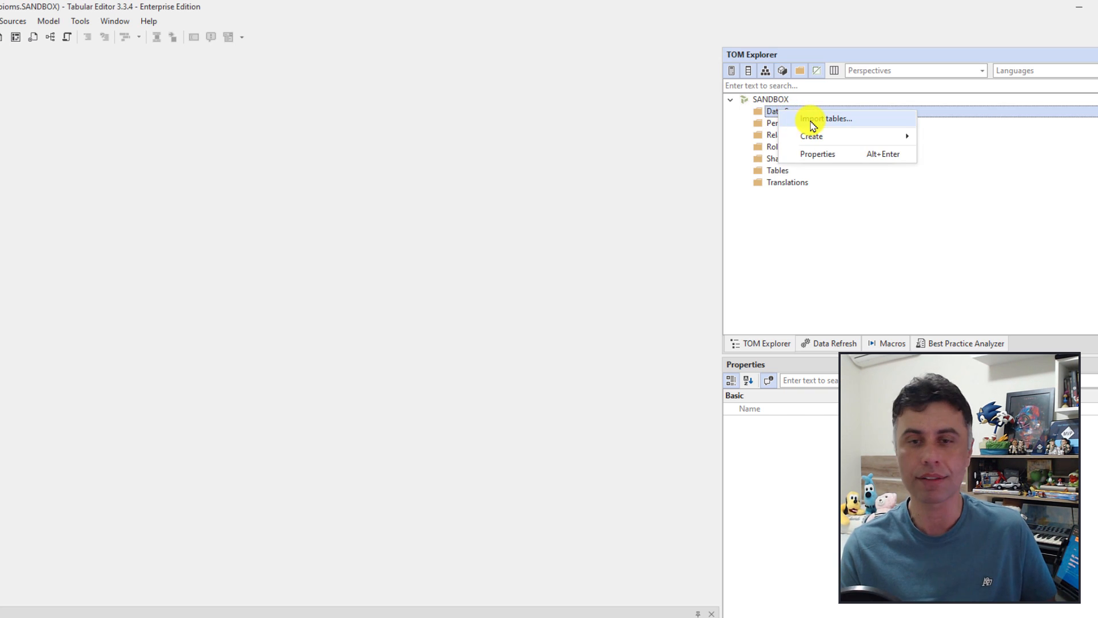
key(Escape)
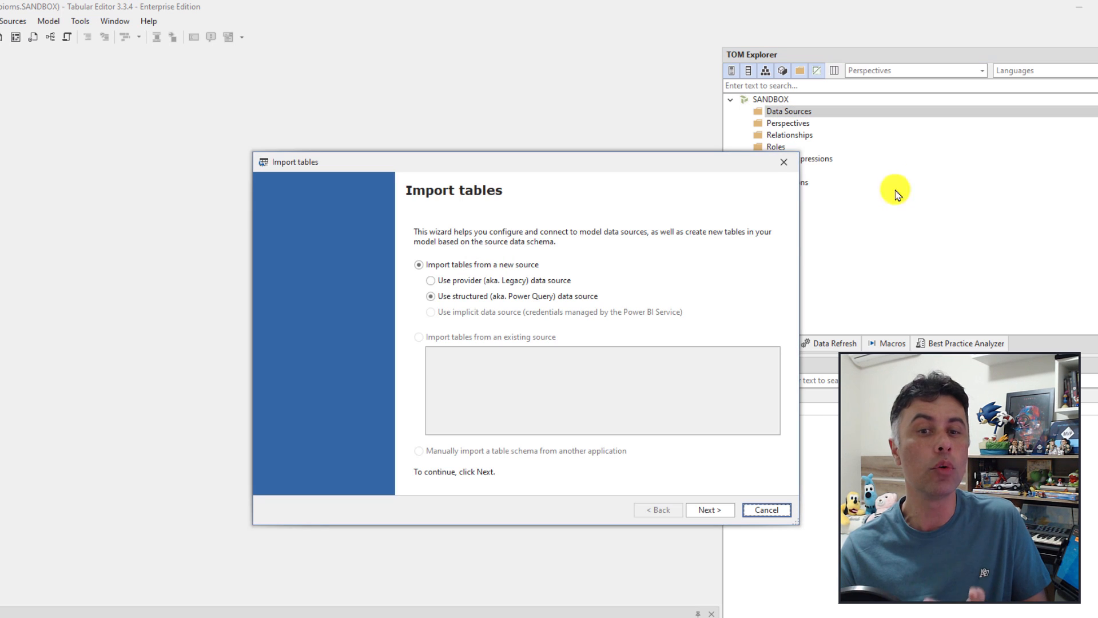
click(447, 302)
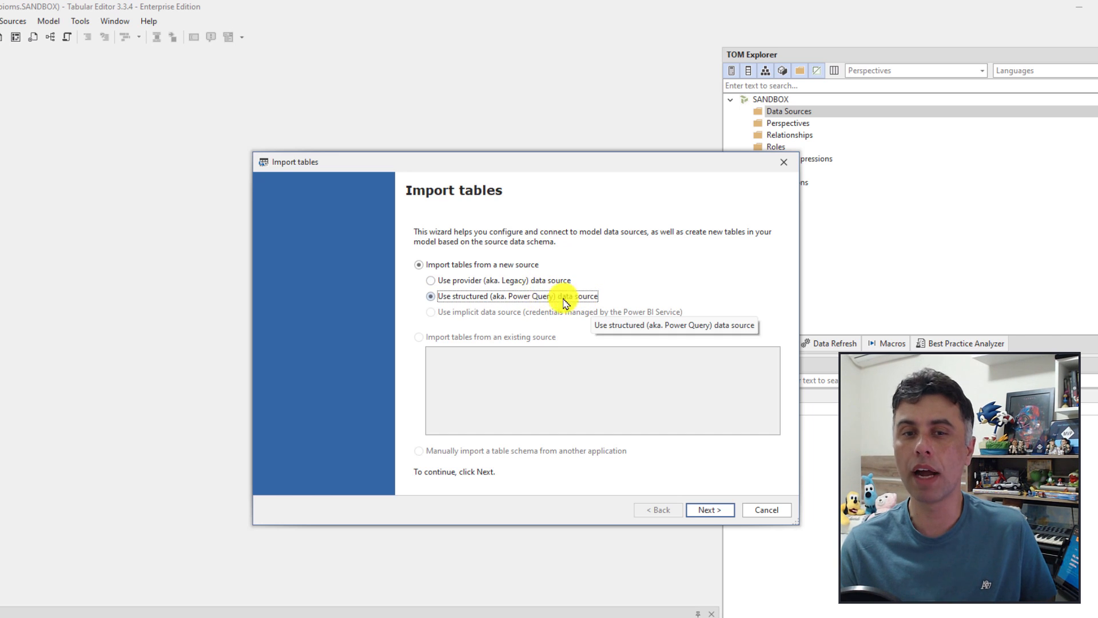
click(705, 512)
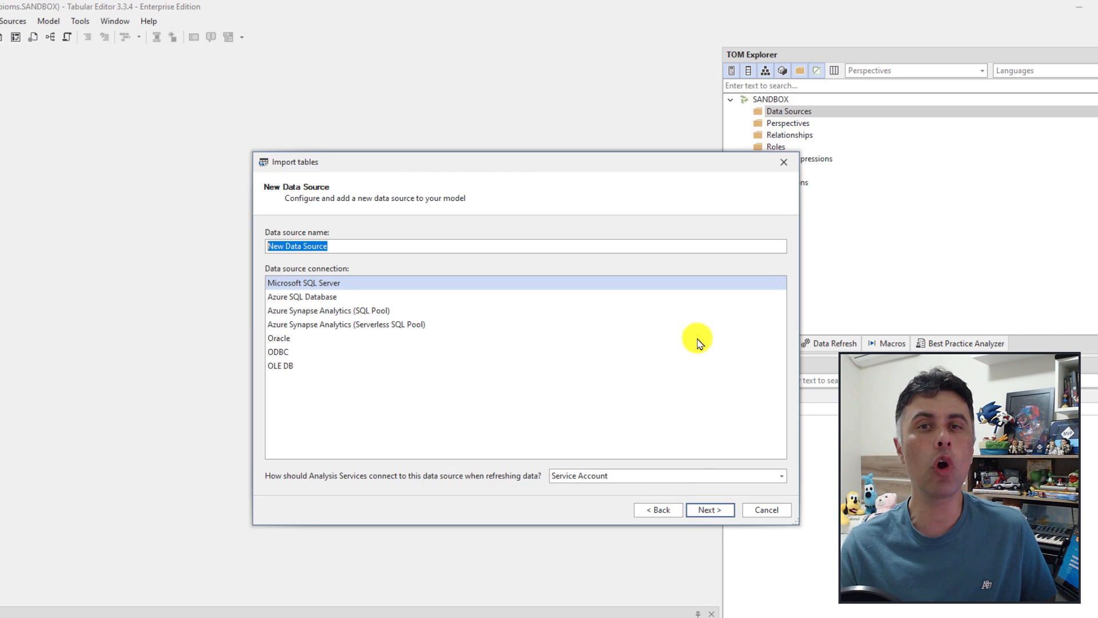
Step: Choose Azure SQL Database, name the source AZSQL, and refresh with a Specific Account
click(345, 296)
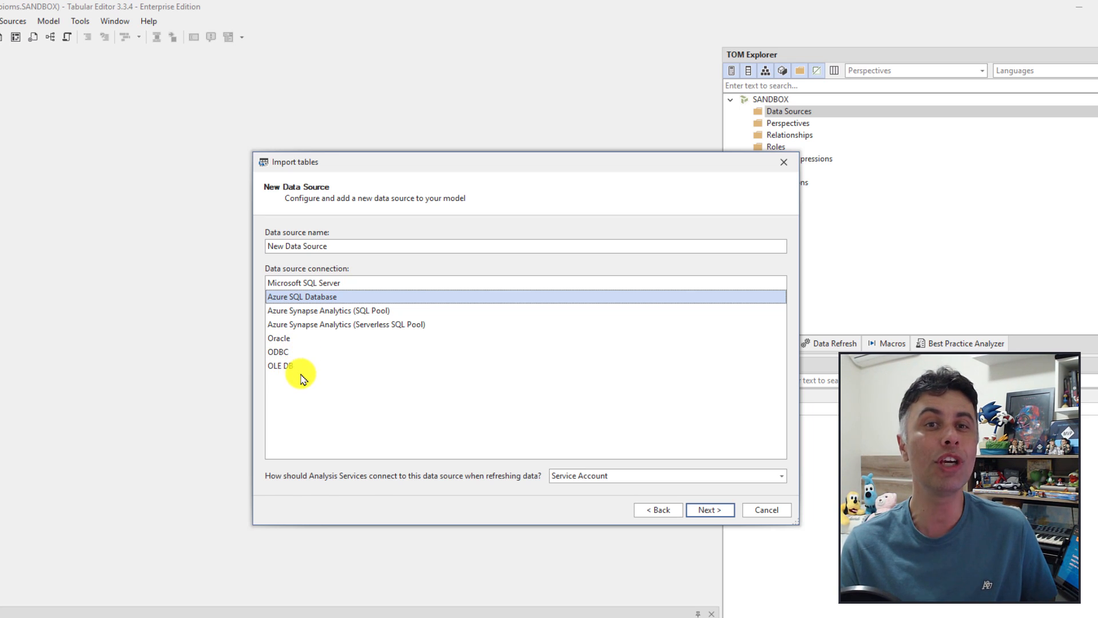
click(354, 245)
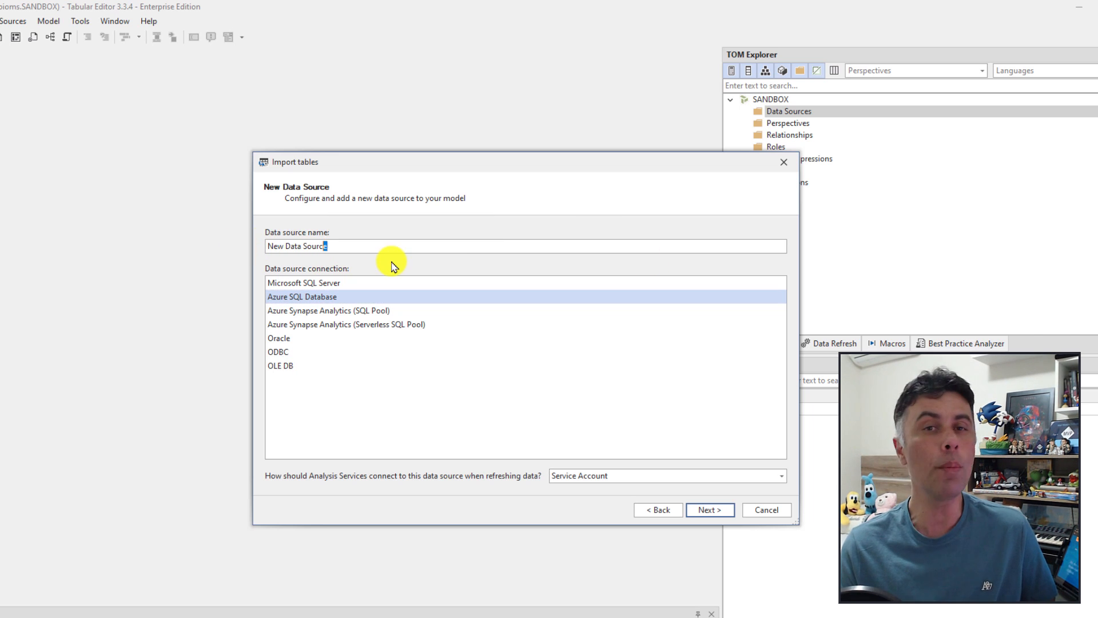
key(ctrl+a)
text(AZSQL)
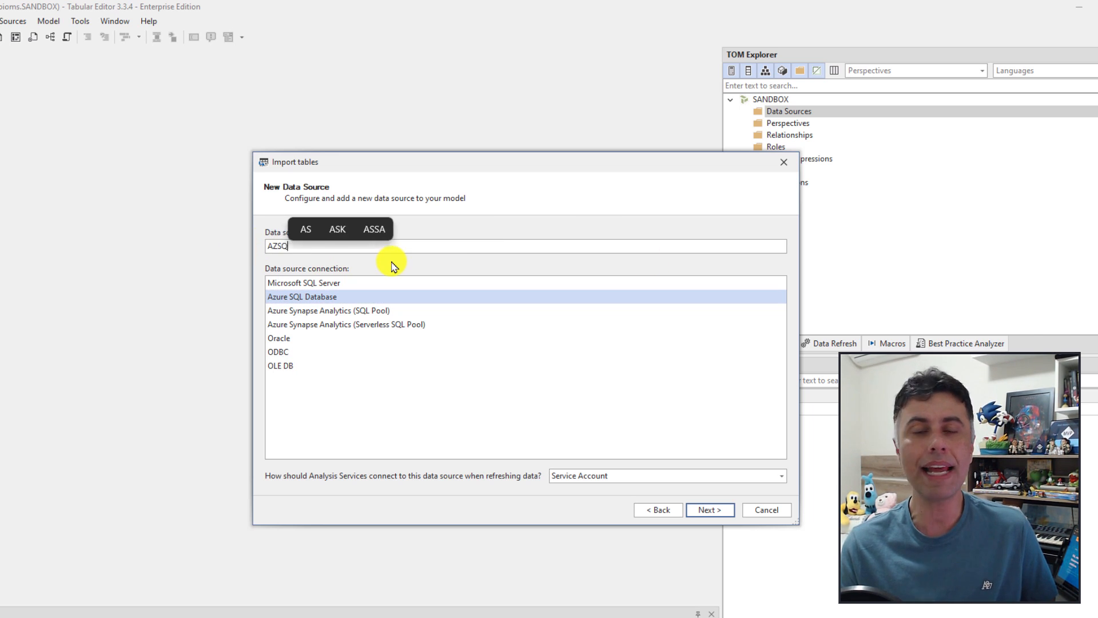
click(644, 478)
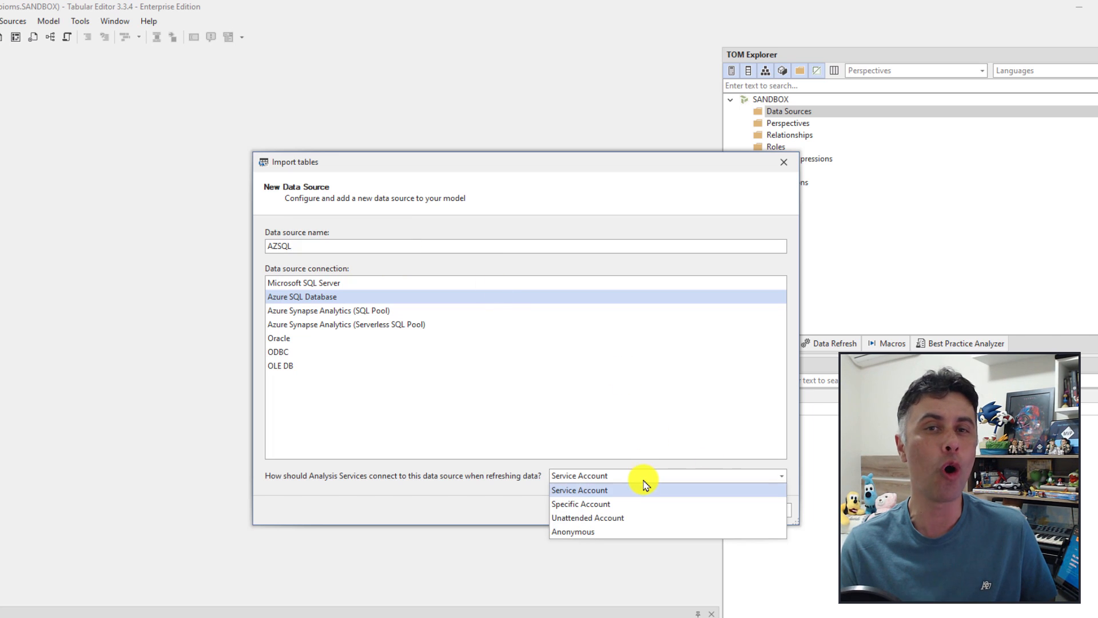
click(583, 503)
click(712, 511)
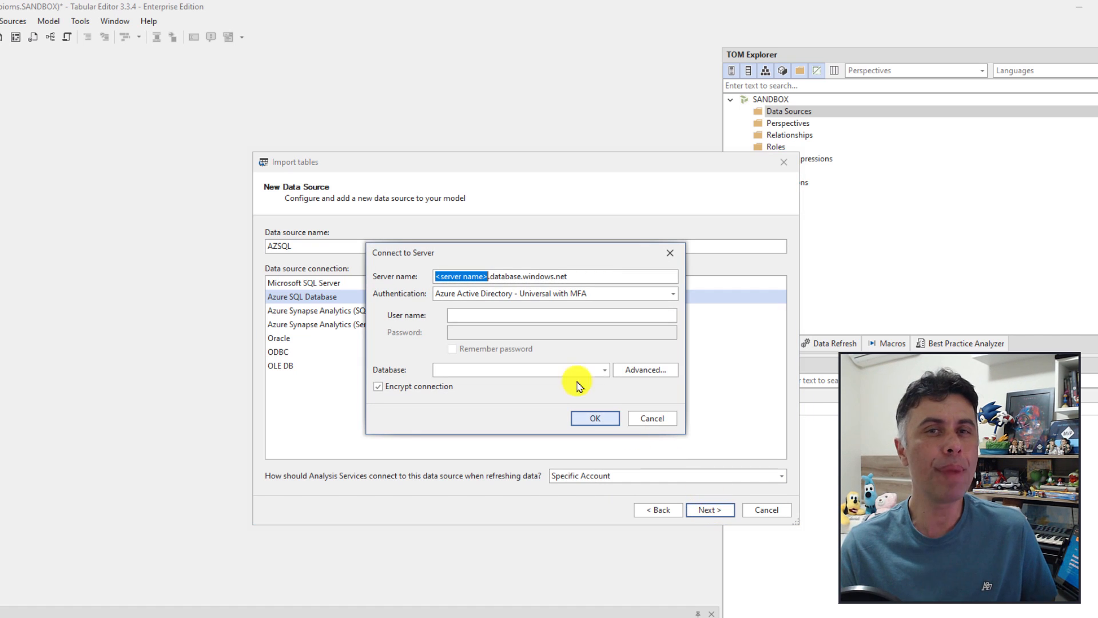
Step: Paste the Azure SQL server address and switch to SQL Server Authentication
click(590, 277)
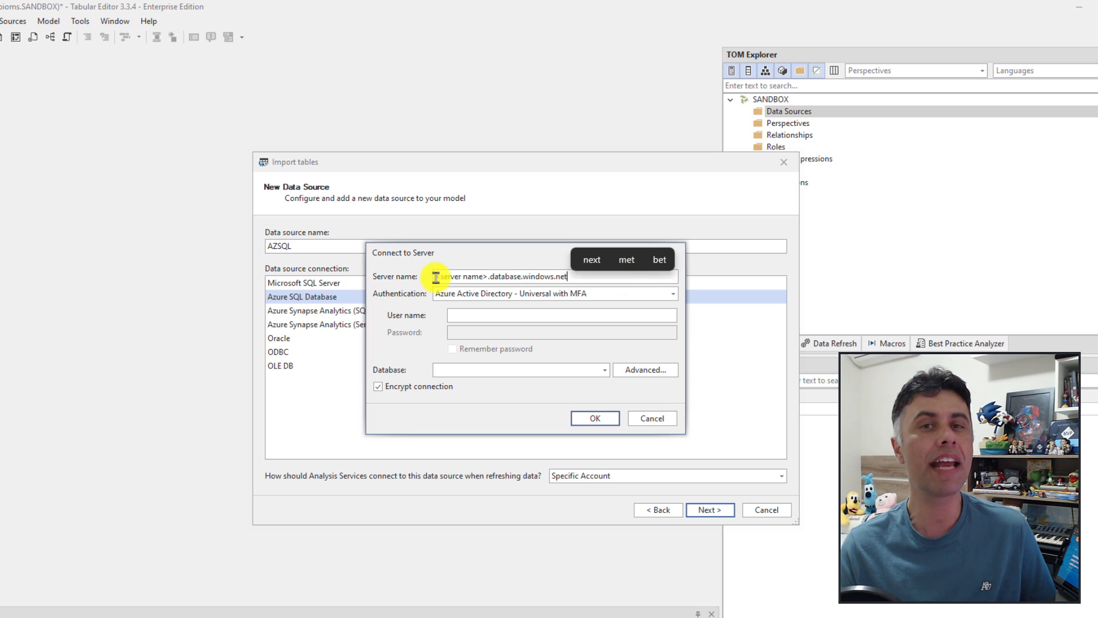
drag(435, 277, 633, 282)
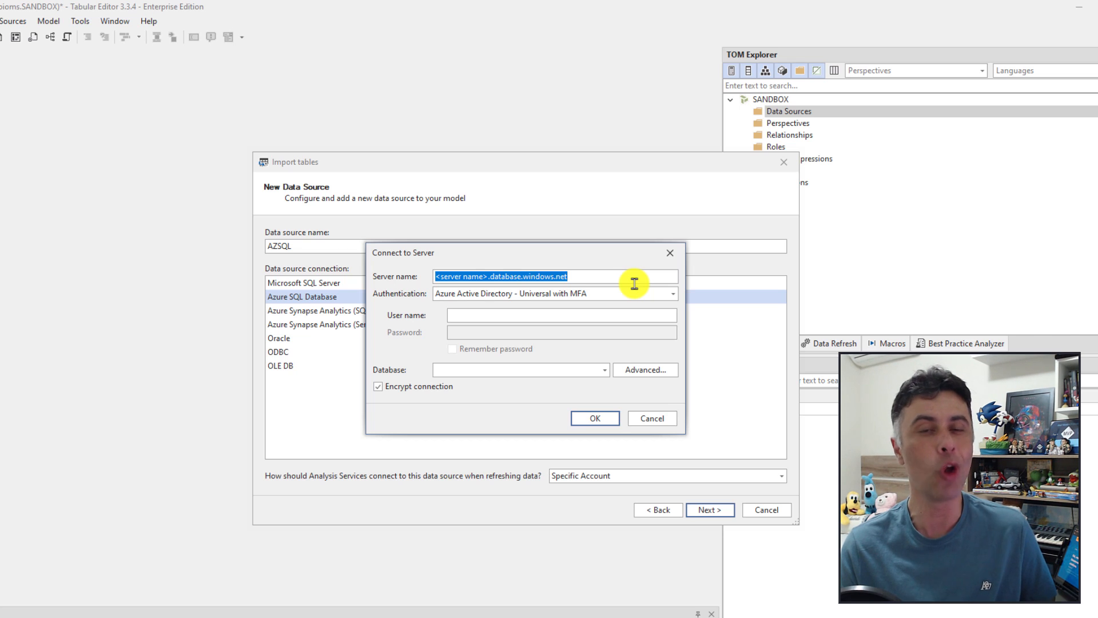
text(fabioms.database.windows.net)
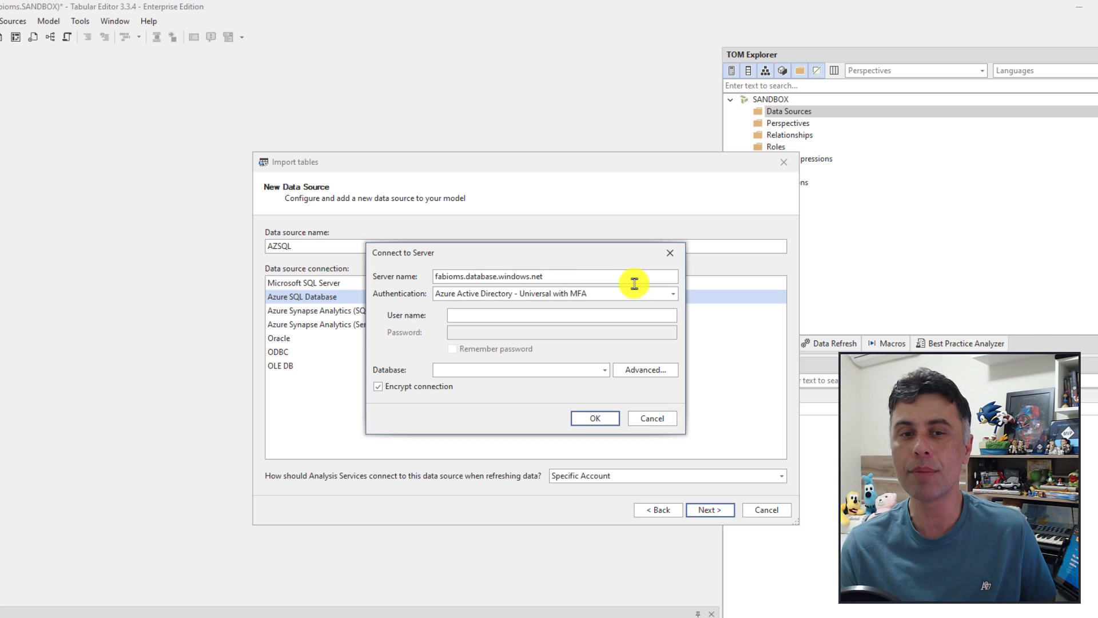
click(672, 294)
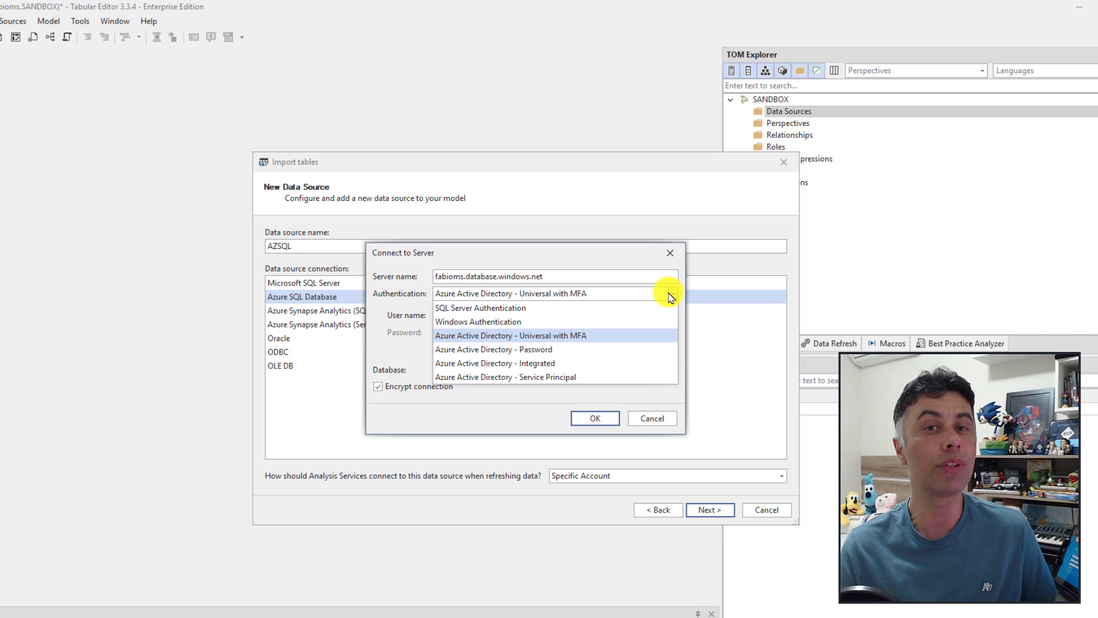
click(496, 309)
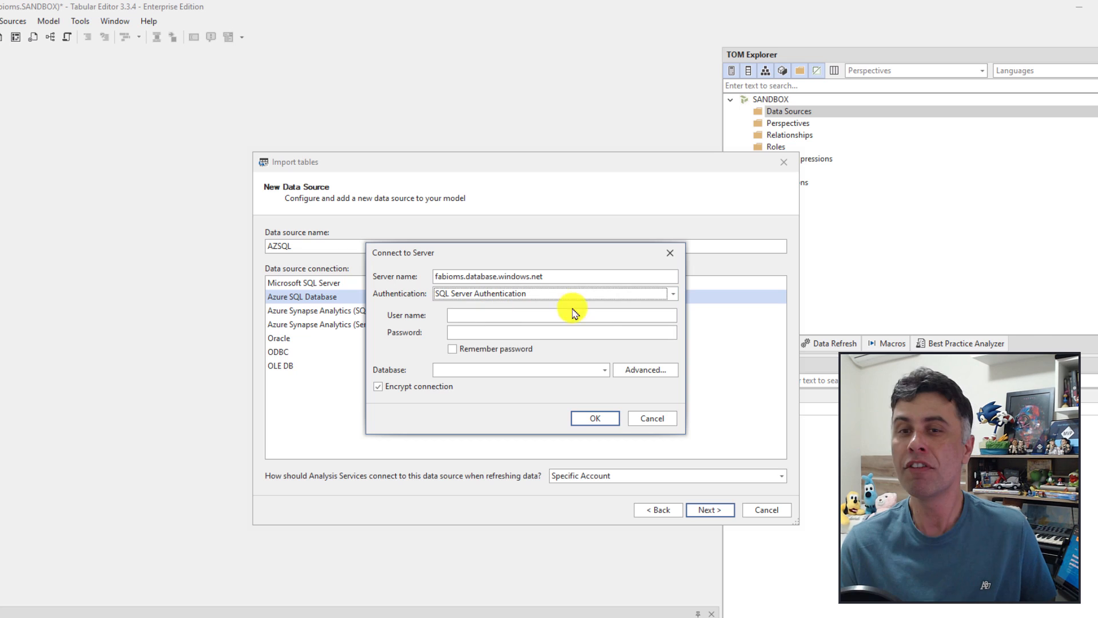
Step: Enter the SQL login user name, remember the password, and connect to database SANDBOX
click(473, 316)
text(fabioms)
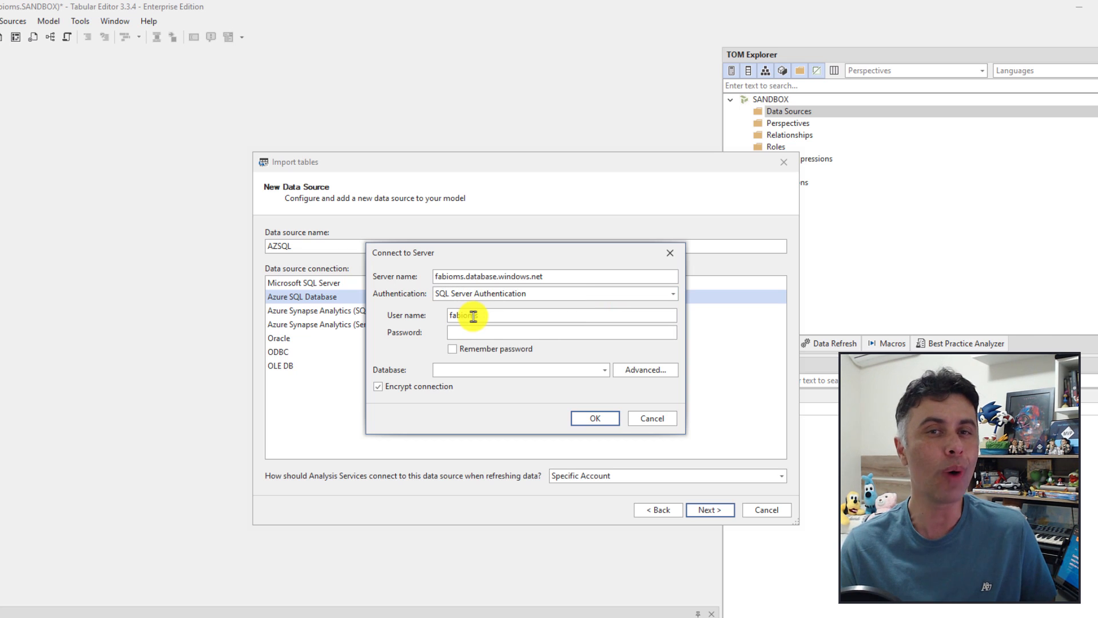
text(x)
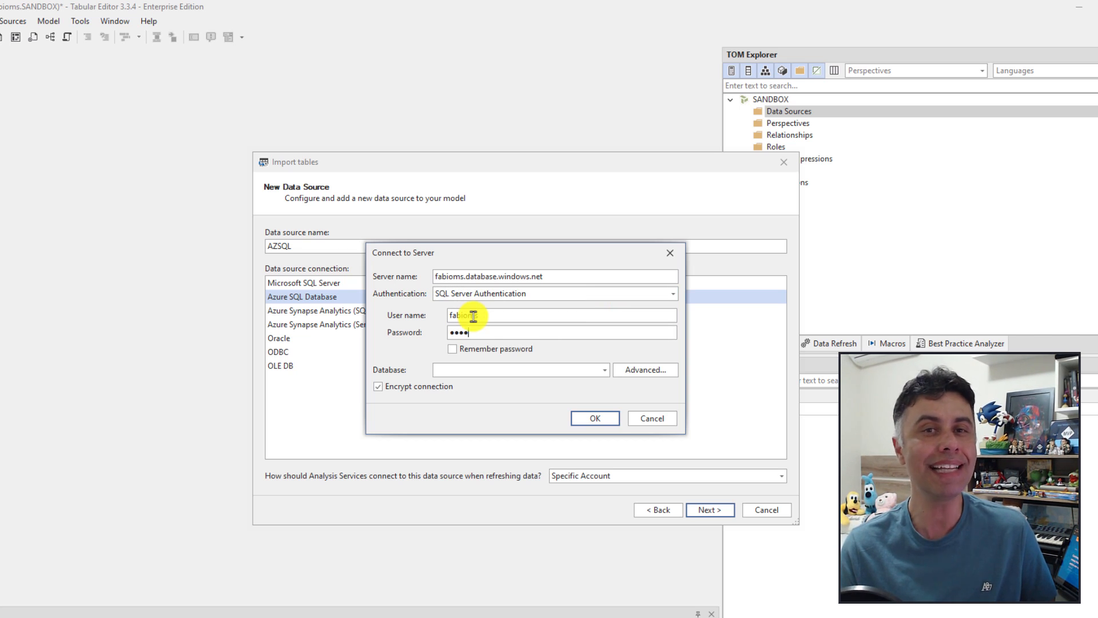
text(x)
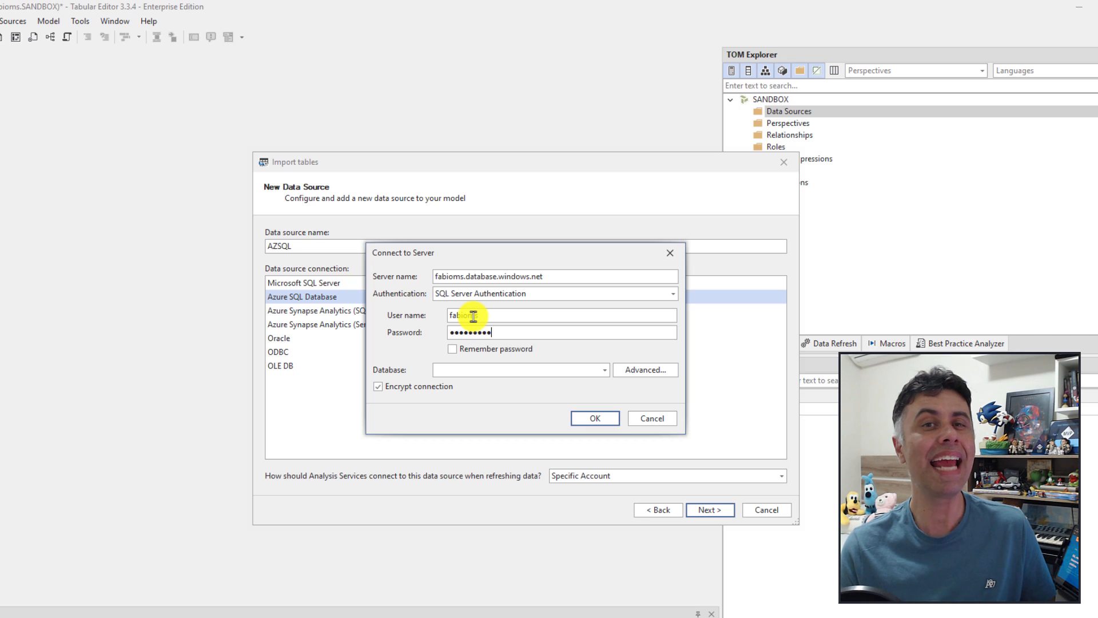
click(453, 349)
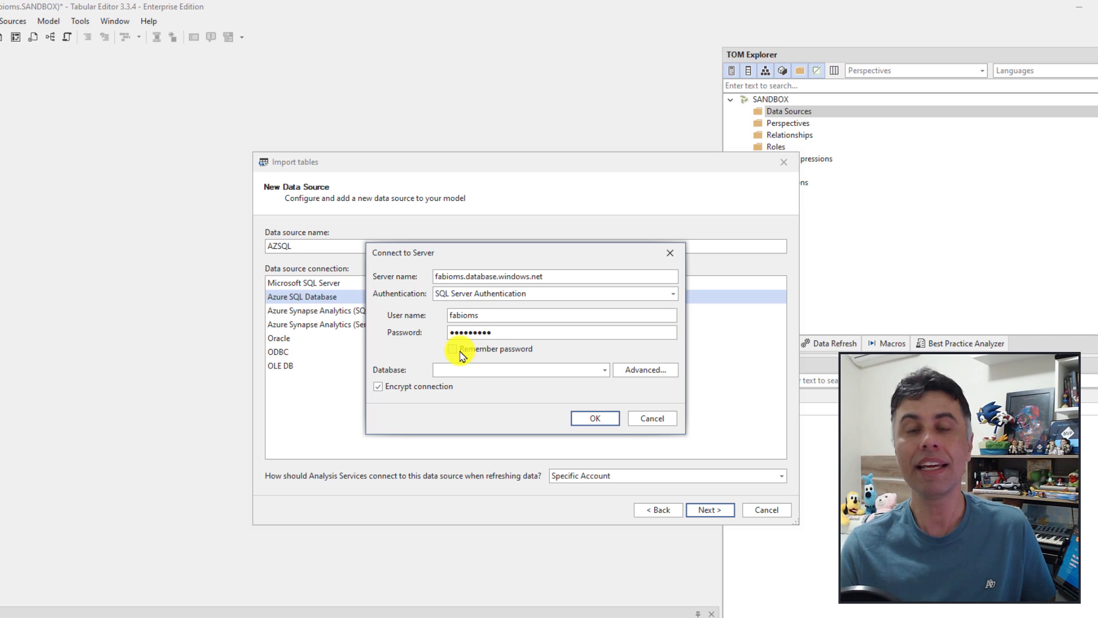
click(478, 375)
text(SANDBOX)
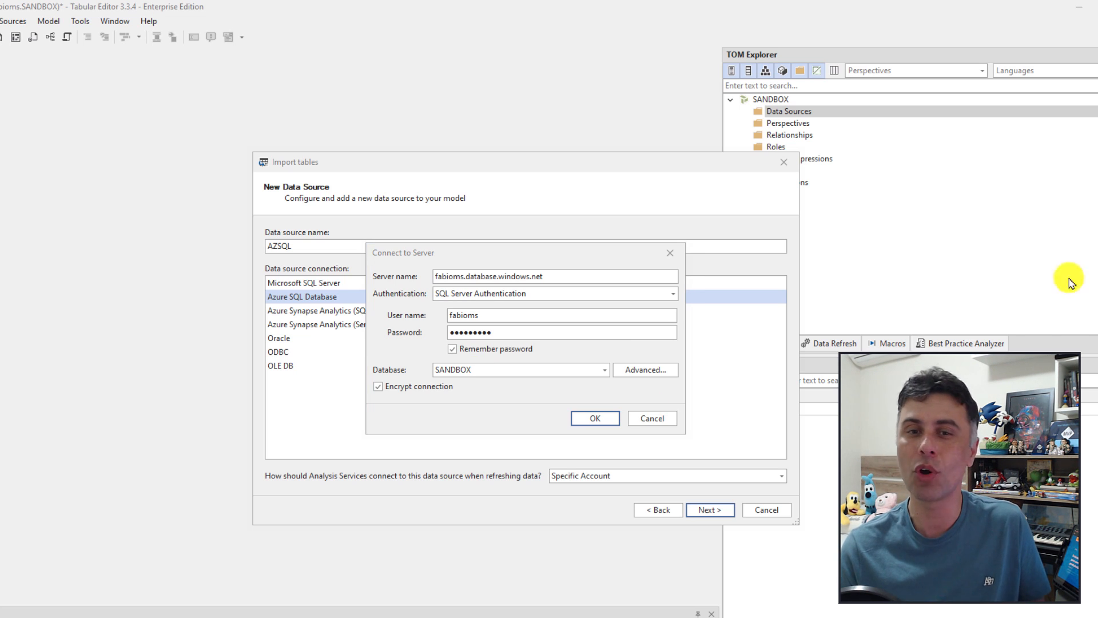
click(595, 419)
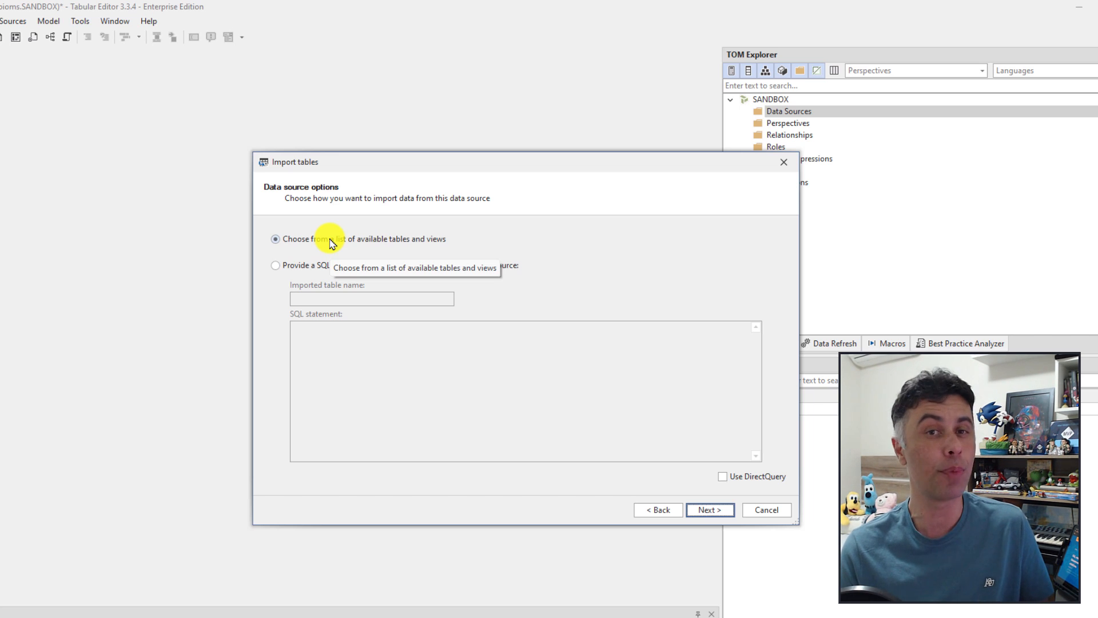
Step: Import from the list of available tables rather than a SQL query, with DirectQuery off
click(319, 265)
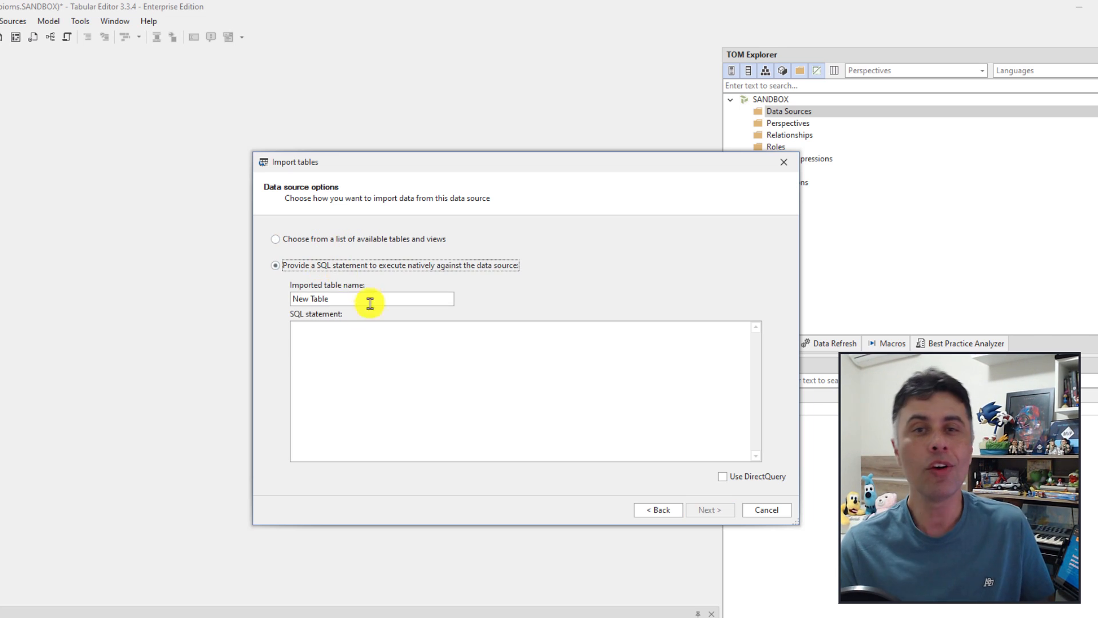
drag(337, 297, 282, 294)
click(349, 335)
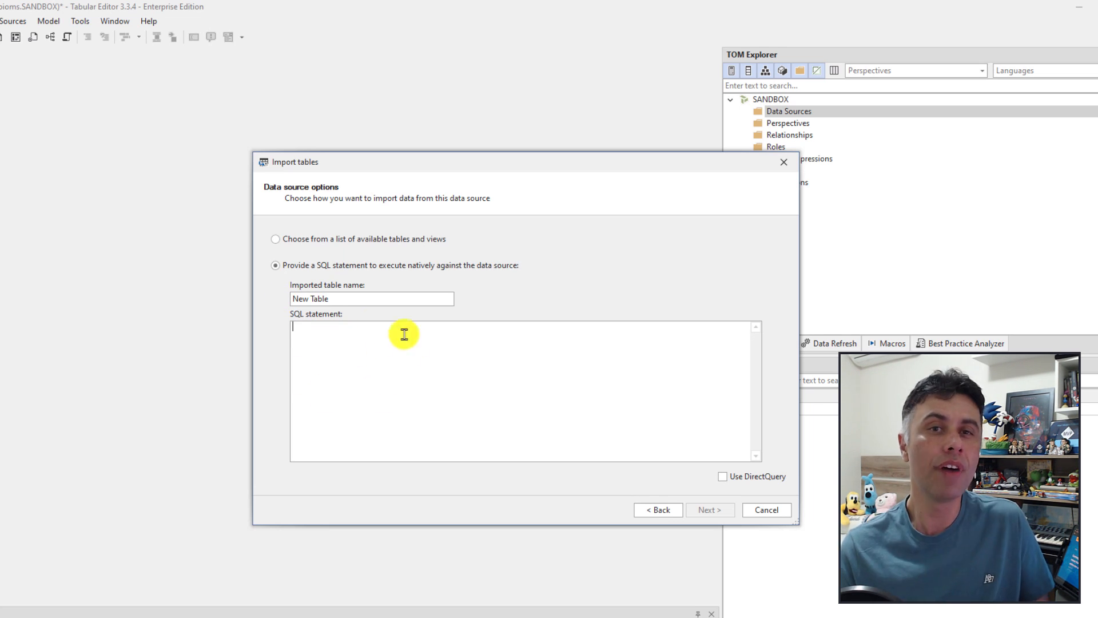
click(381, 240)
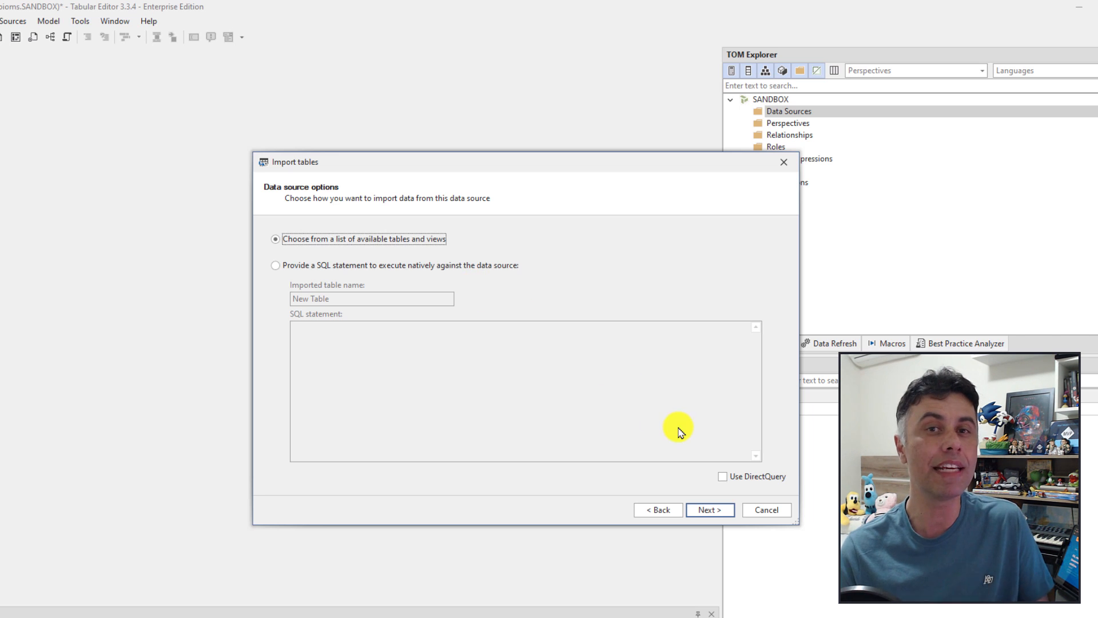
click(725, 478)
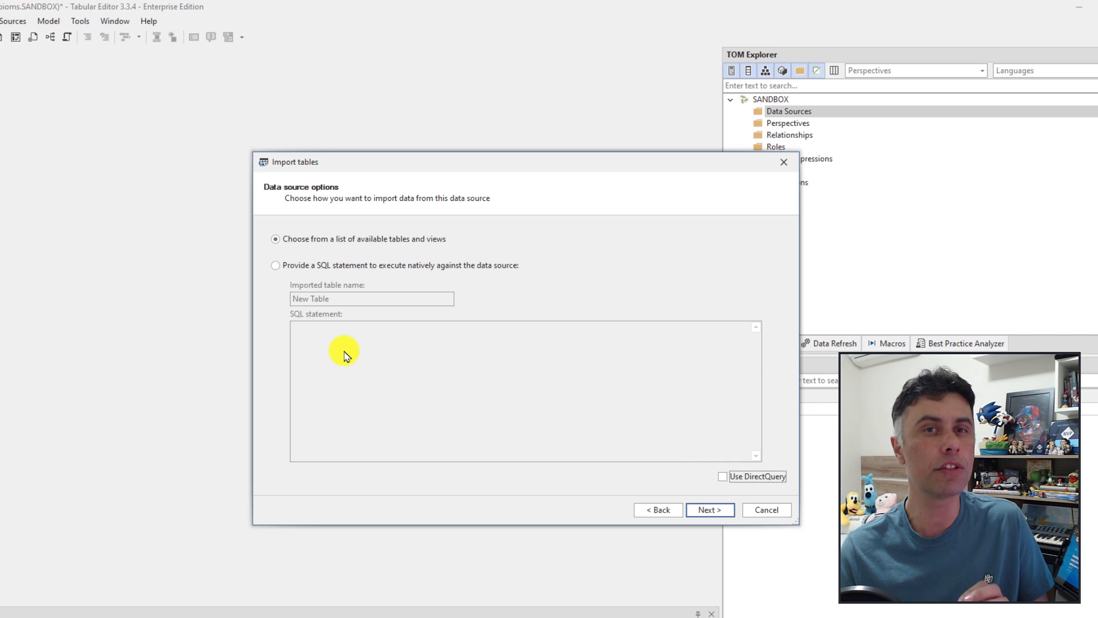
click(711, 512)
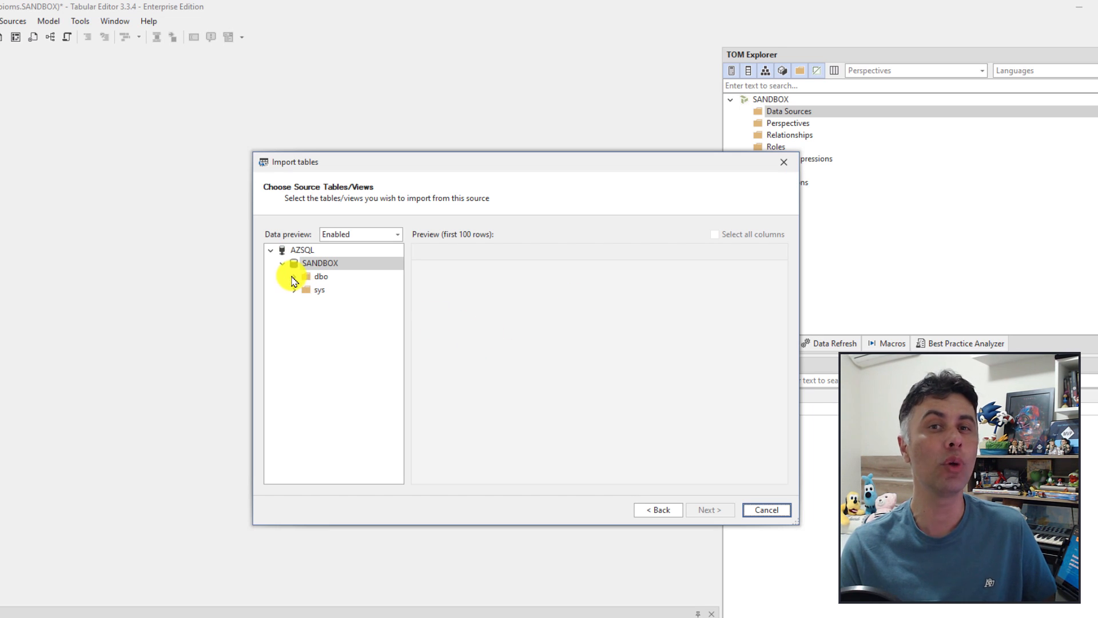
Step: In dbo, tick SUP_CURSO_2019, SUP_DOCENTE_2019 and SUP_IES_2019 with all their columns
click(293, 276)
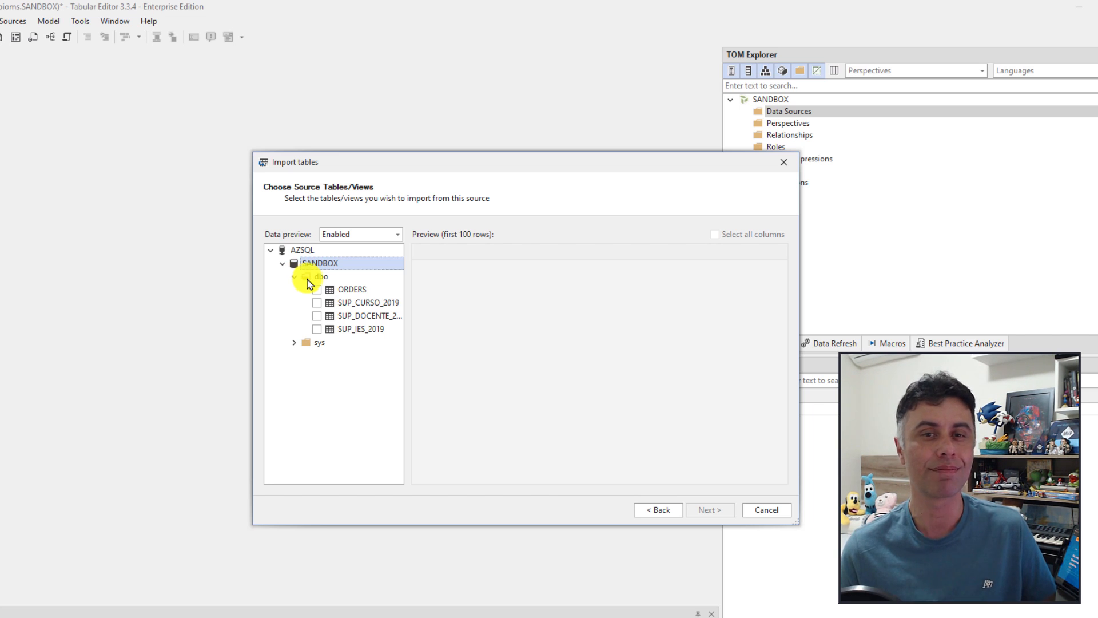
click(359, 303)
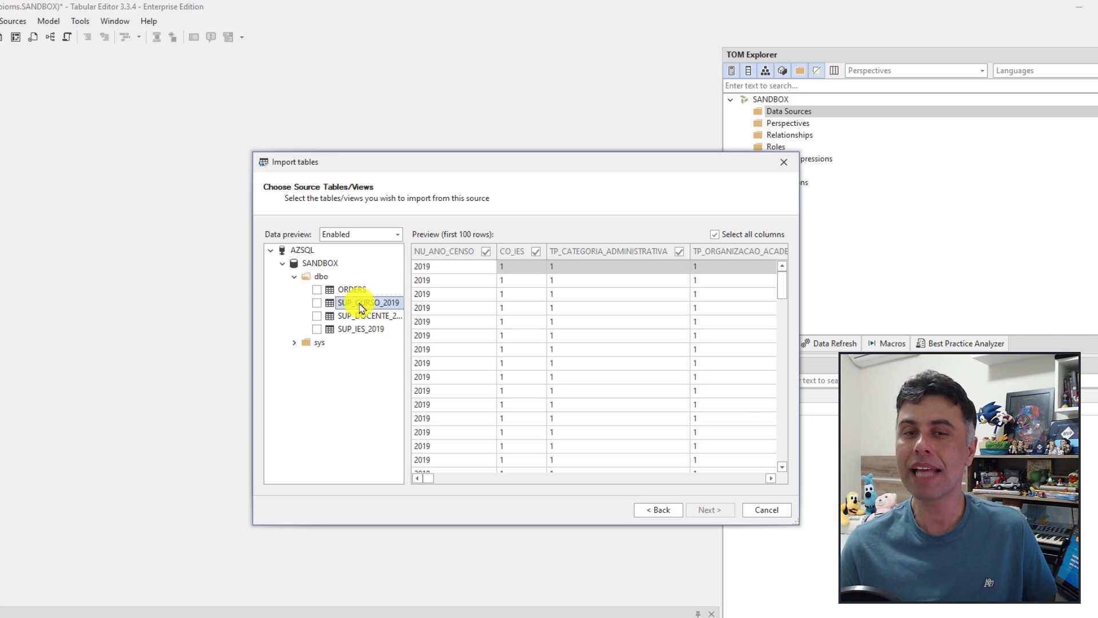
click(318, 304)
click(719, 236)
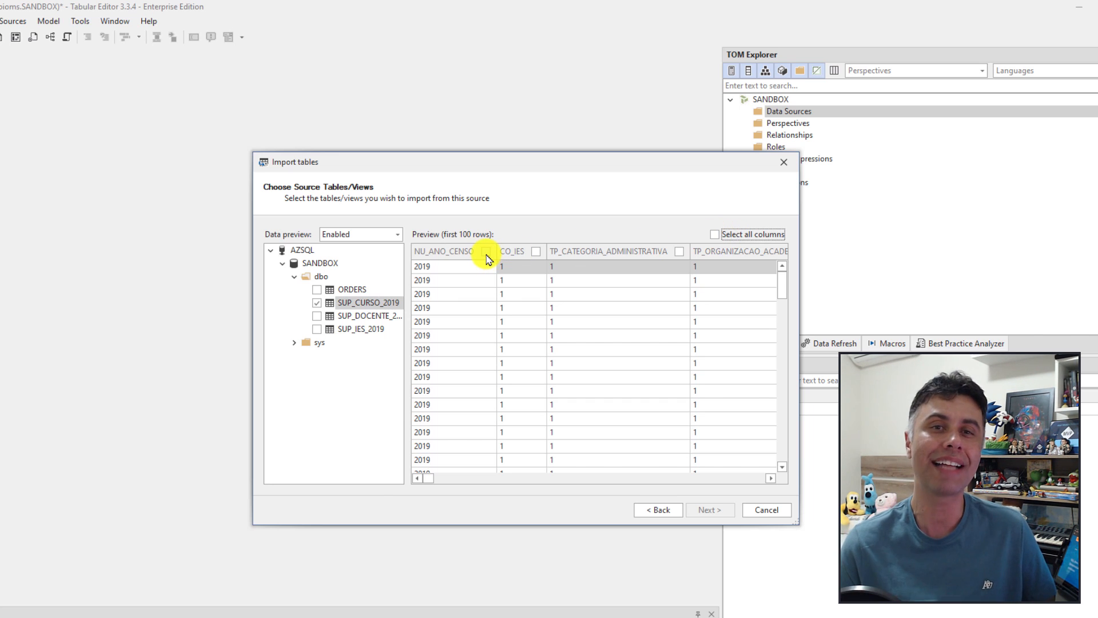
click(716, 236)
click(317, 316)
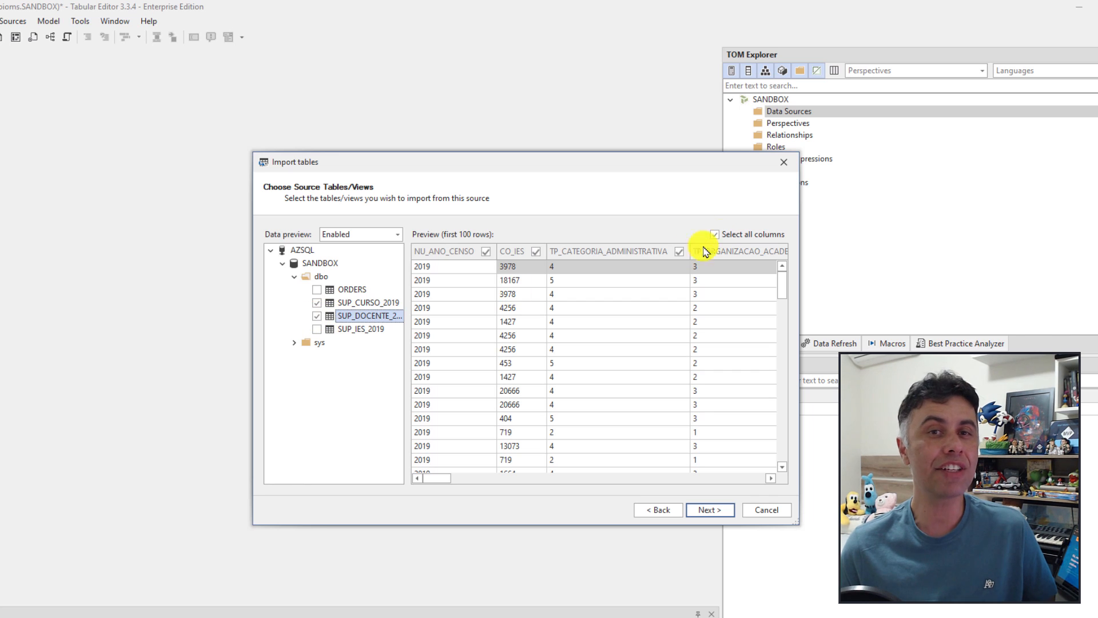
click(724, 238)
click(316, 329)
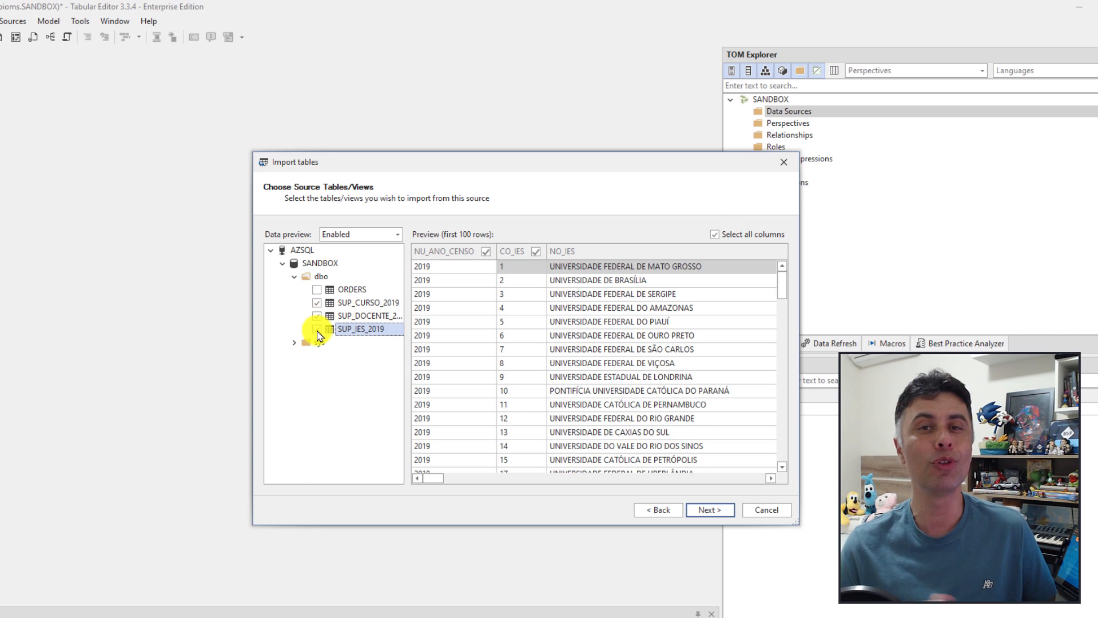
click(712, 509)
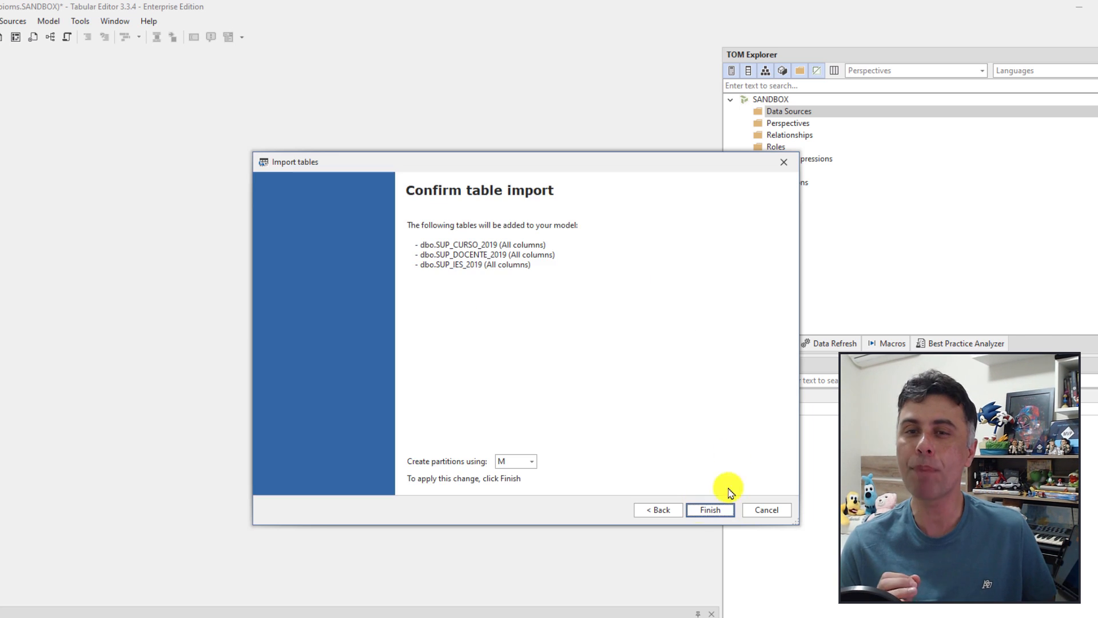
Step: Keep M as the partition type and finish importing the three SUP tables
click(532, 462)
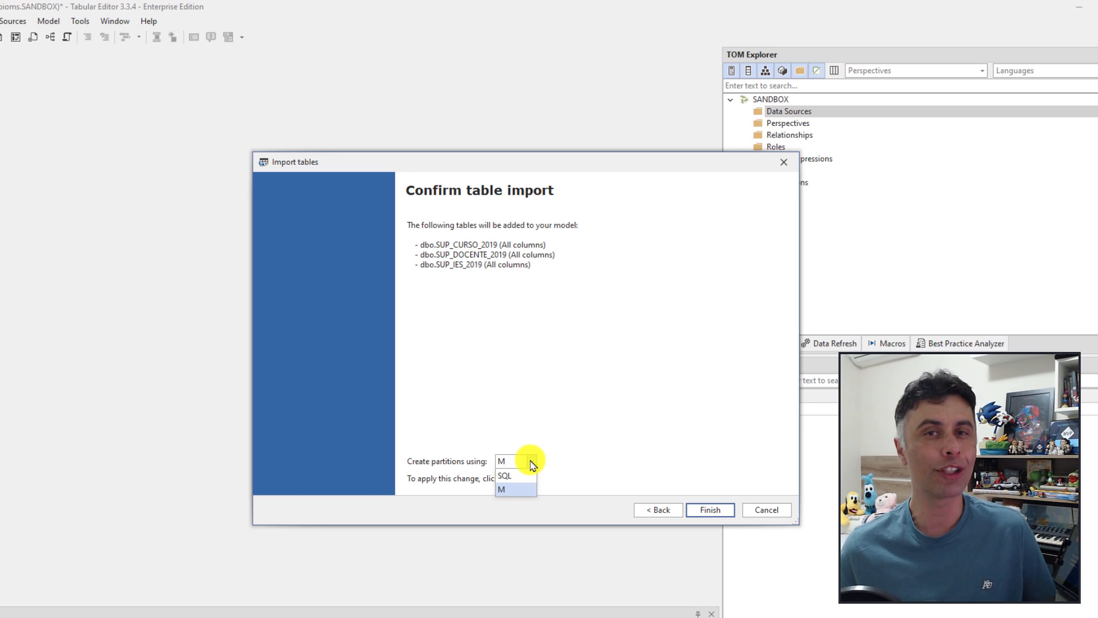
click(503, 491)
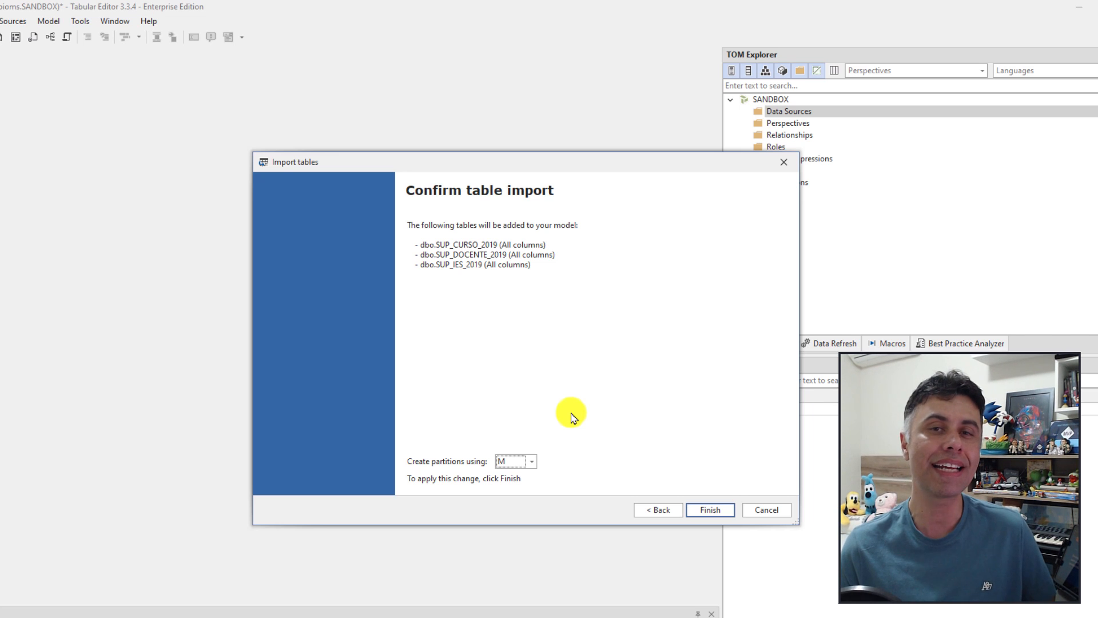
click(711, 513)
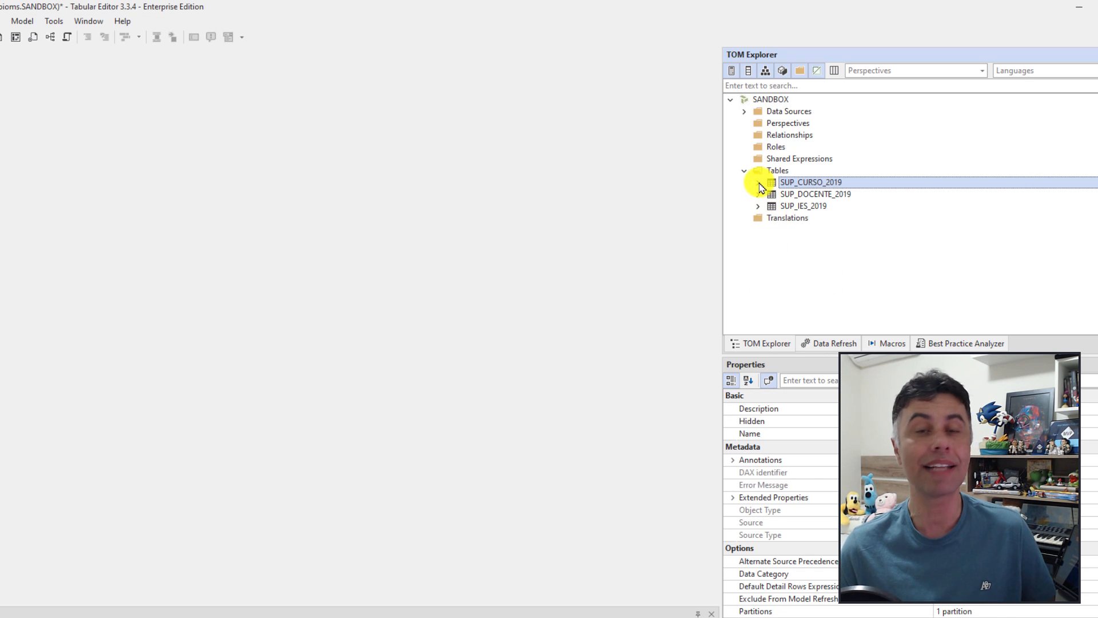
Step: Open the SUP_CURSO_2019 partition's M expression in the Expression Editor, then collapse the table
click(759, 183)
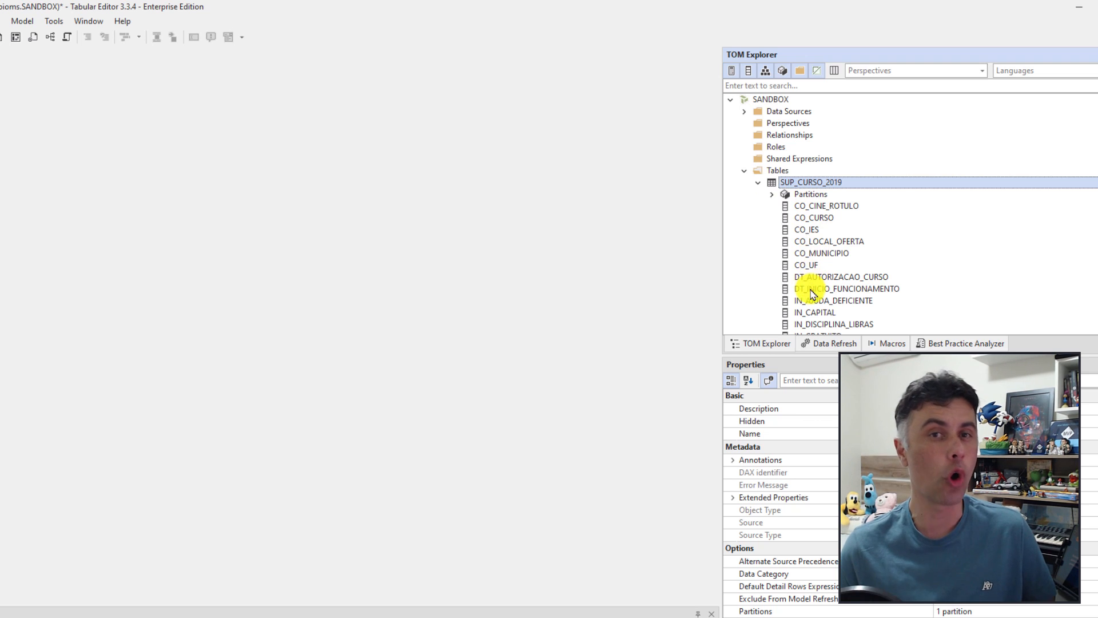
click(772, 196)
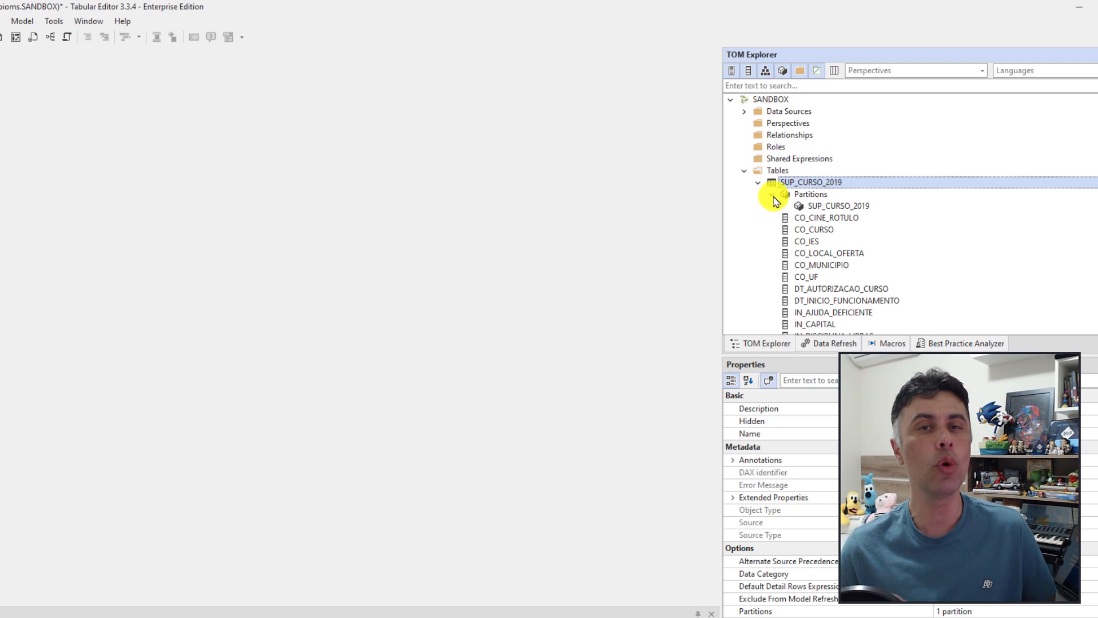
click(848, 206)
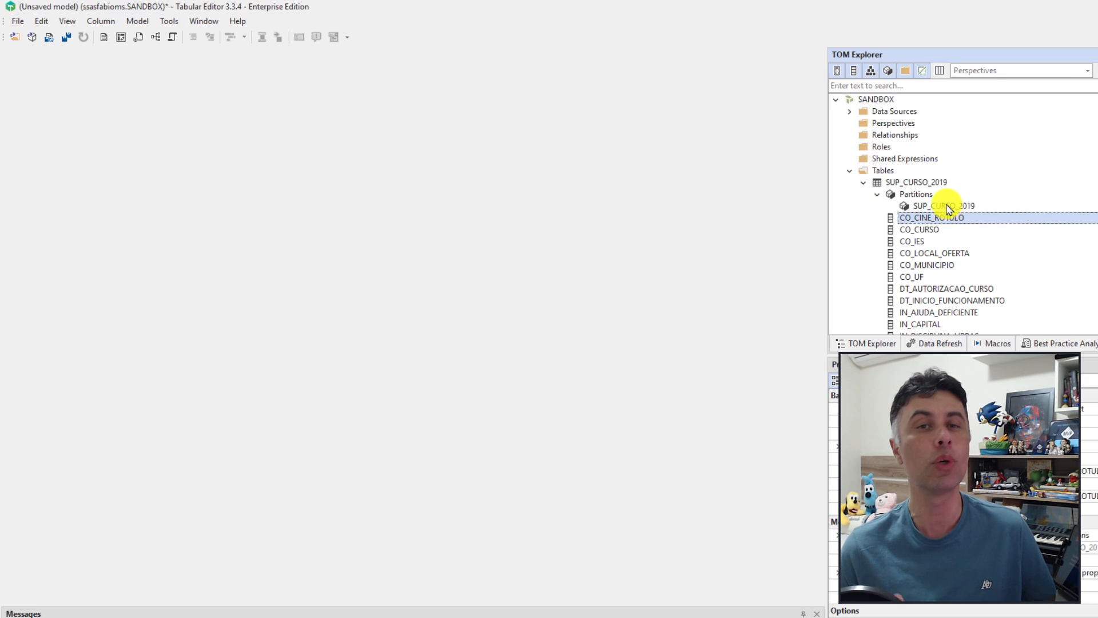
double_click(910, 207)
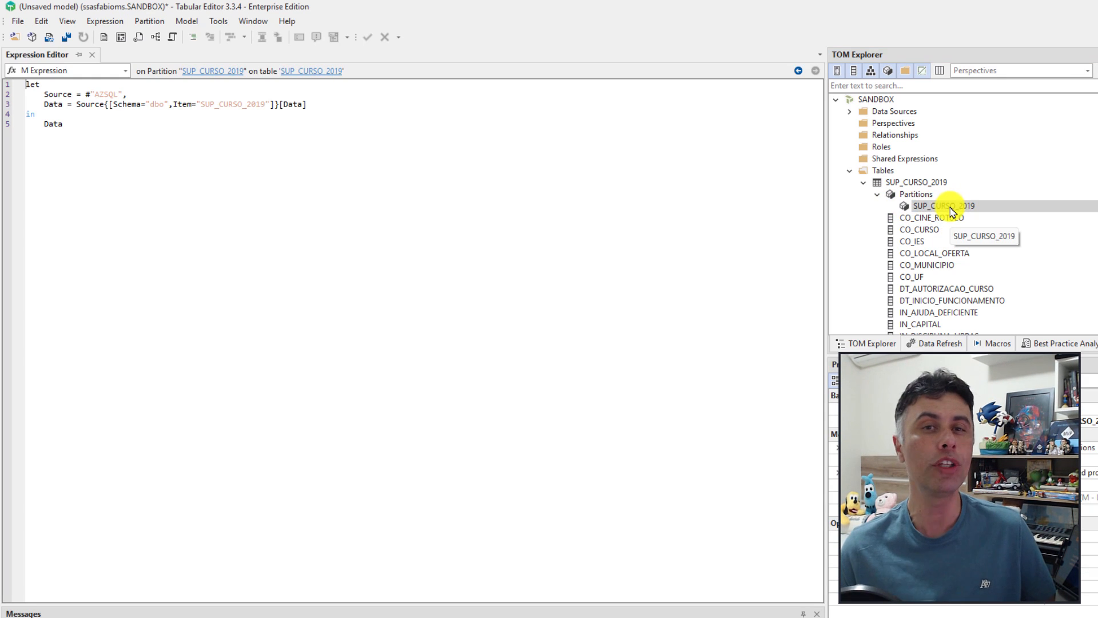
drag(162, 131, 29, 89)
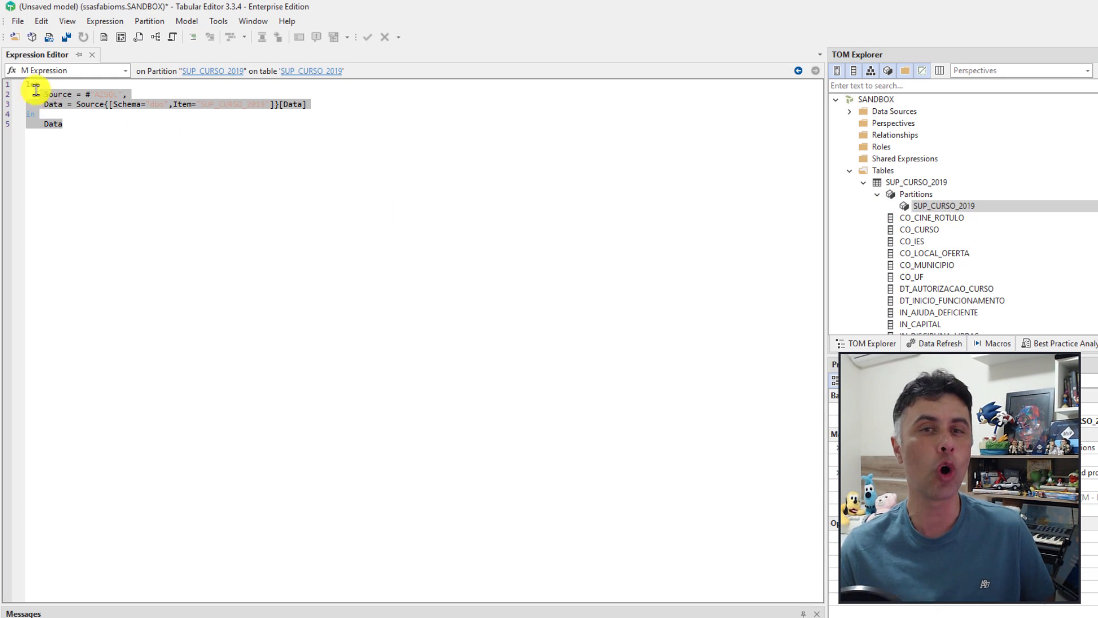
click(98, 130)
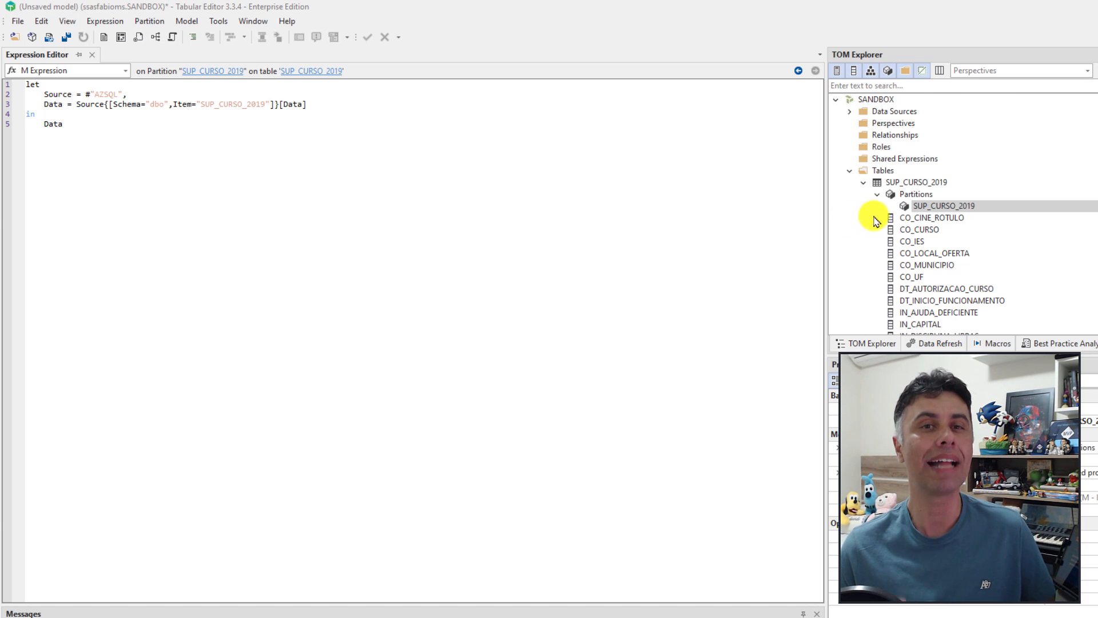
click(878, 194)
click(864, 184)
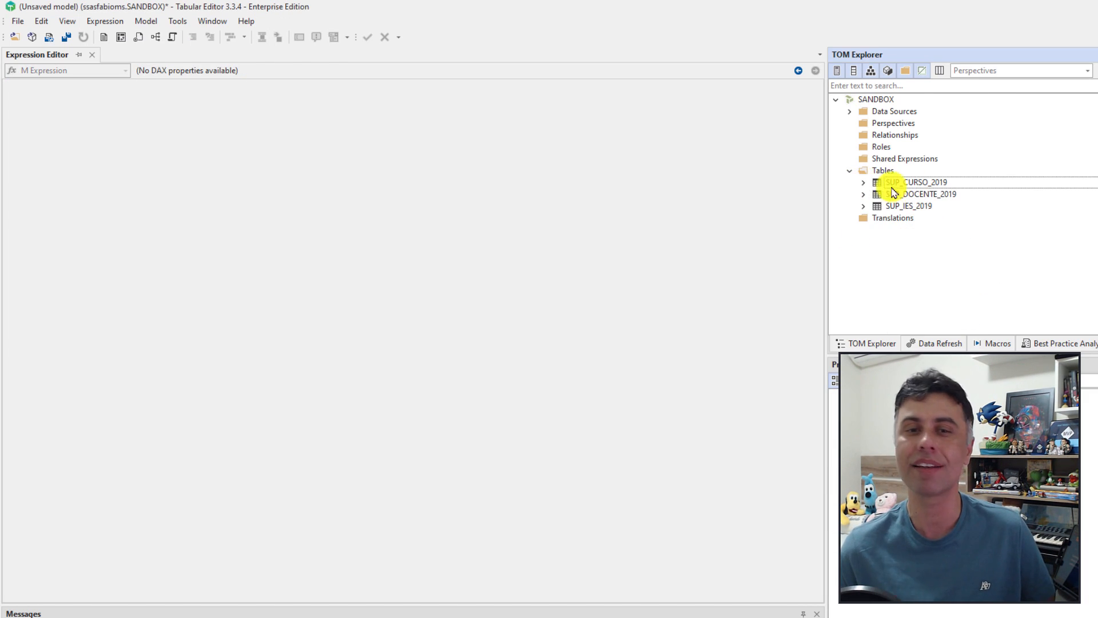
Step: Expand Data Sources and put the AZSQL source into rename mode, leaving its name unchanged
click(849, 111)
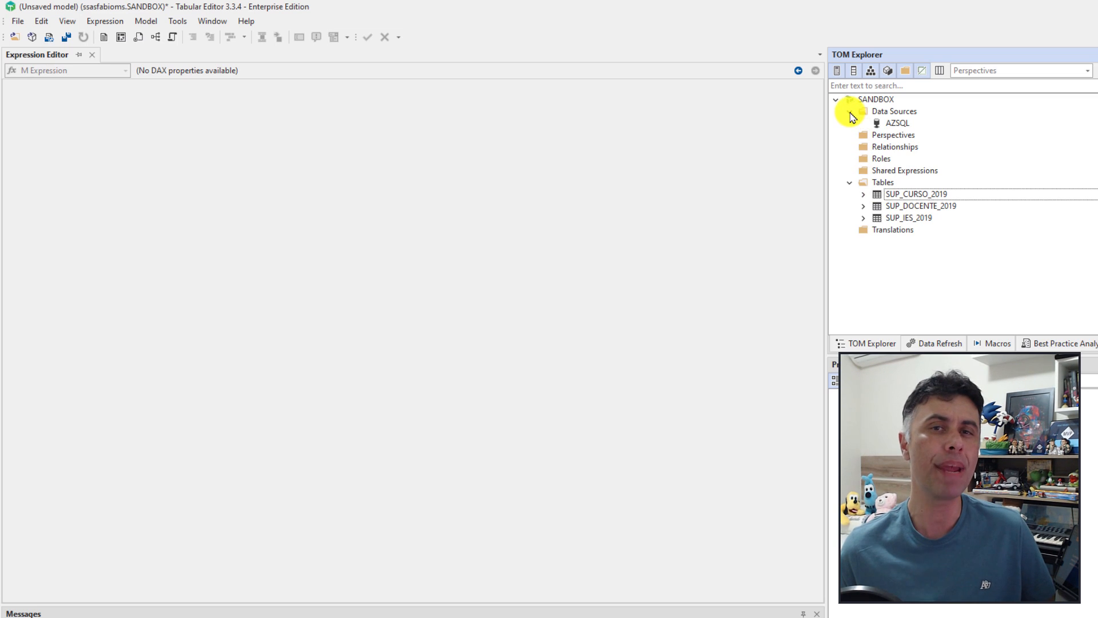
click(895, 125)
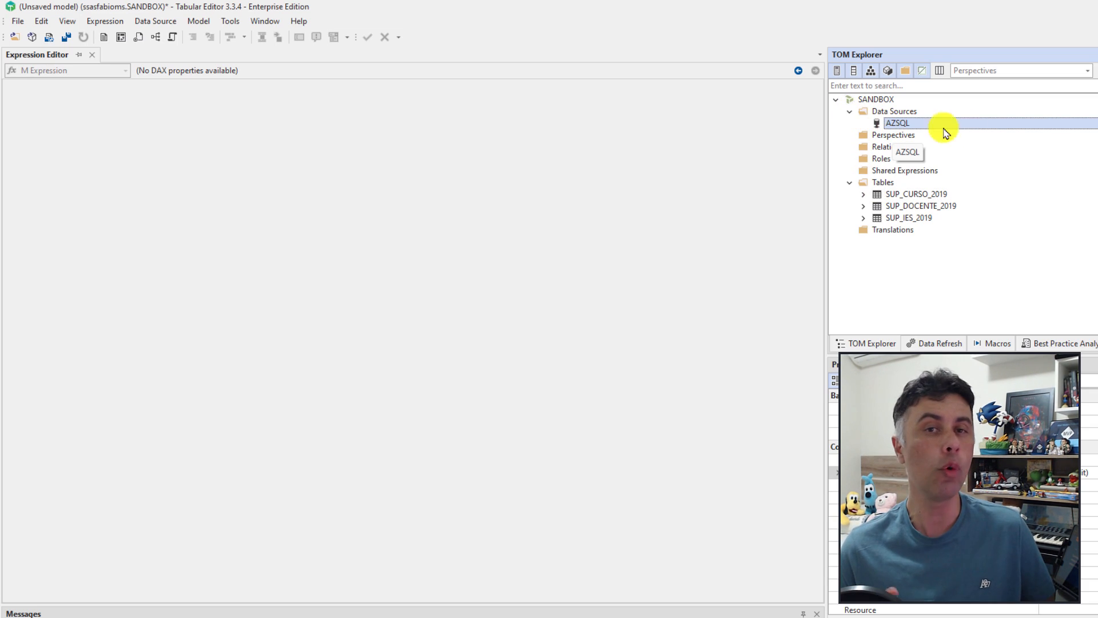
click(903, 125)
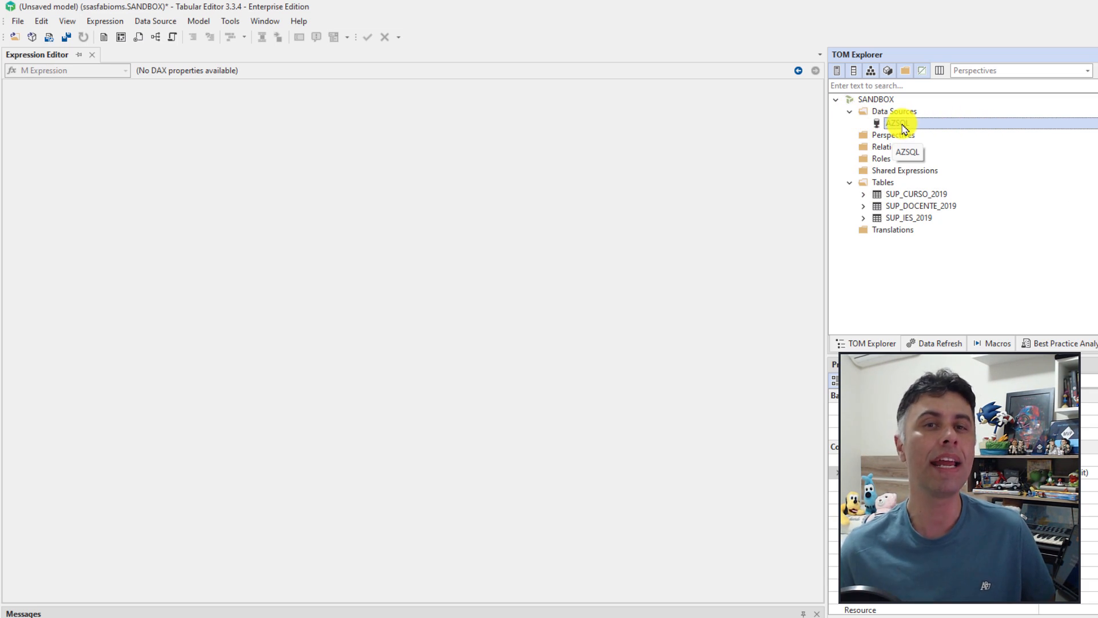
right_click(904, 129)
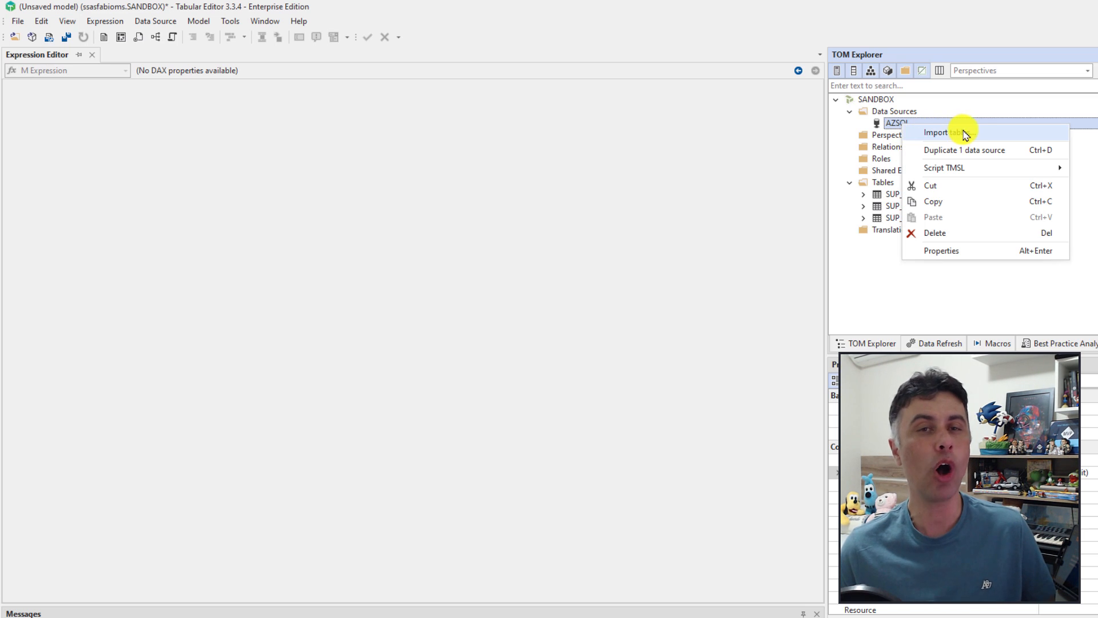
click(894, 123)
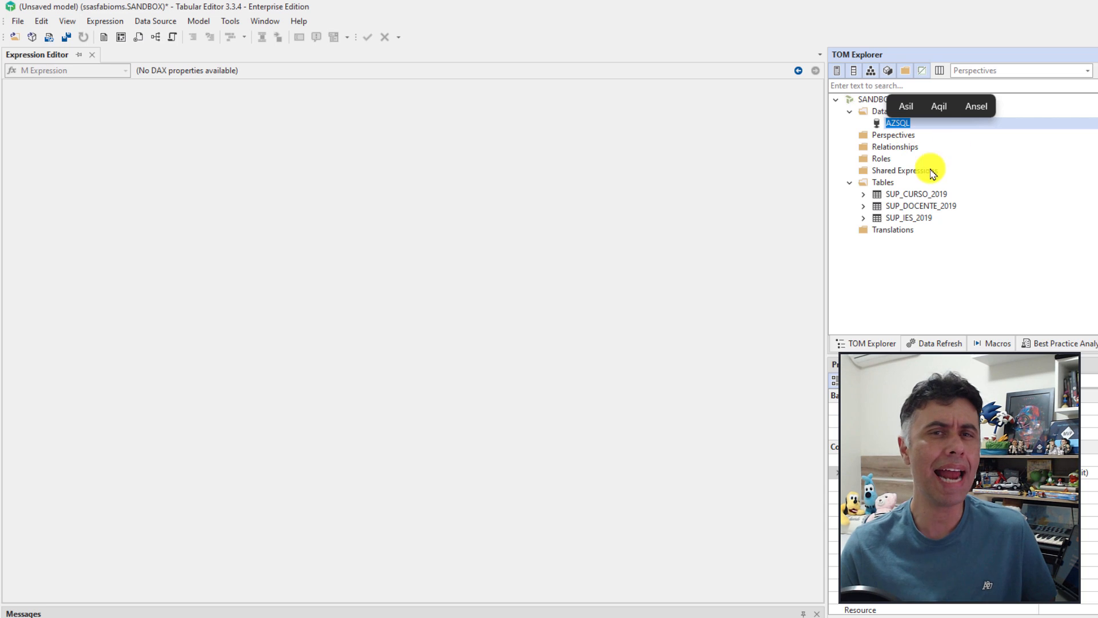
click(904, 221)
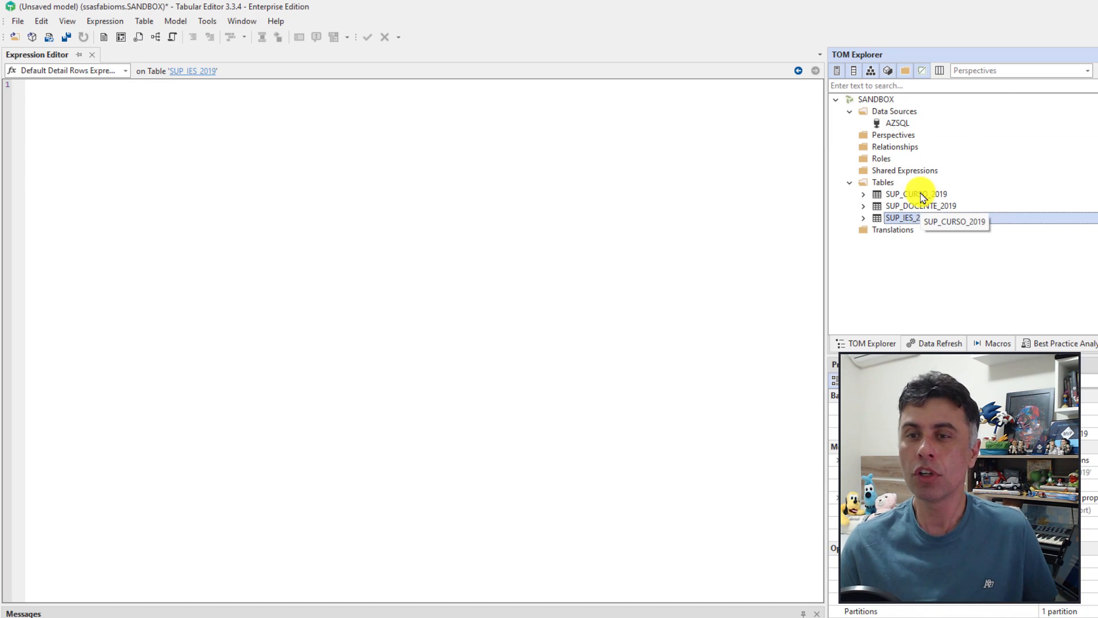
Step: Expand SUP_IES_2019 and select its CO_IES column
click(863, 218)
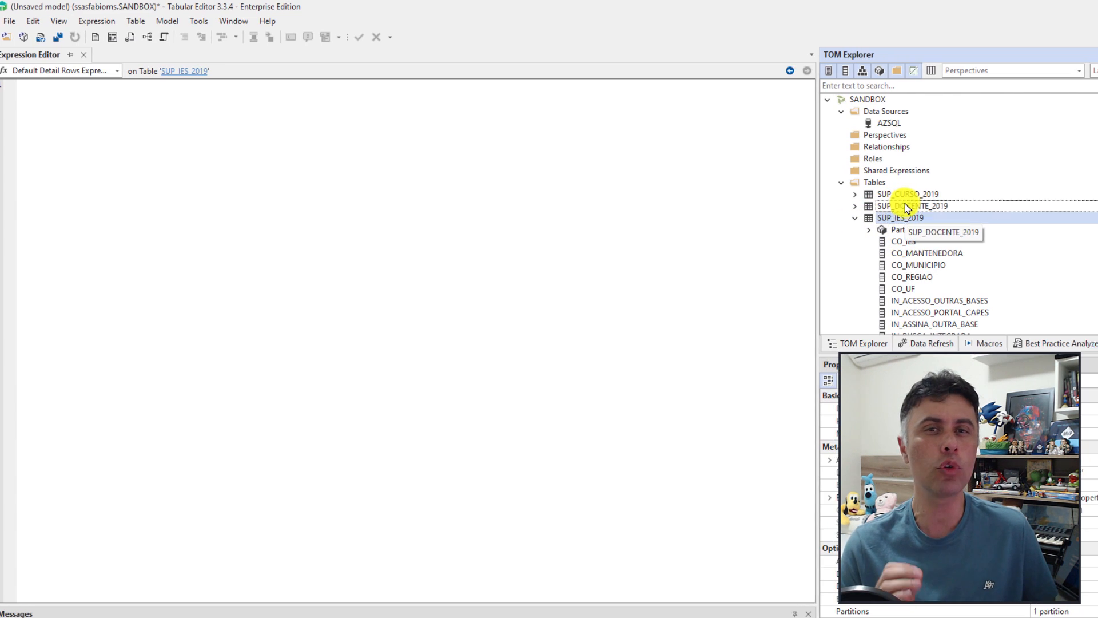
click(908, 194)
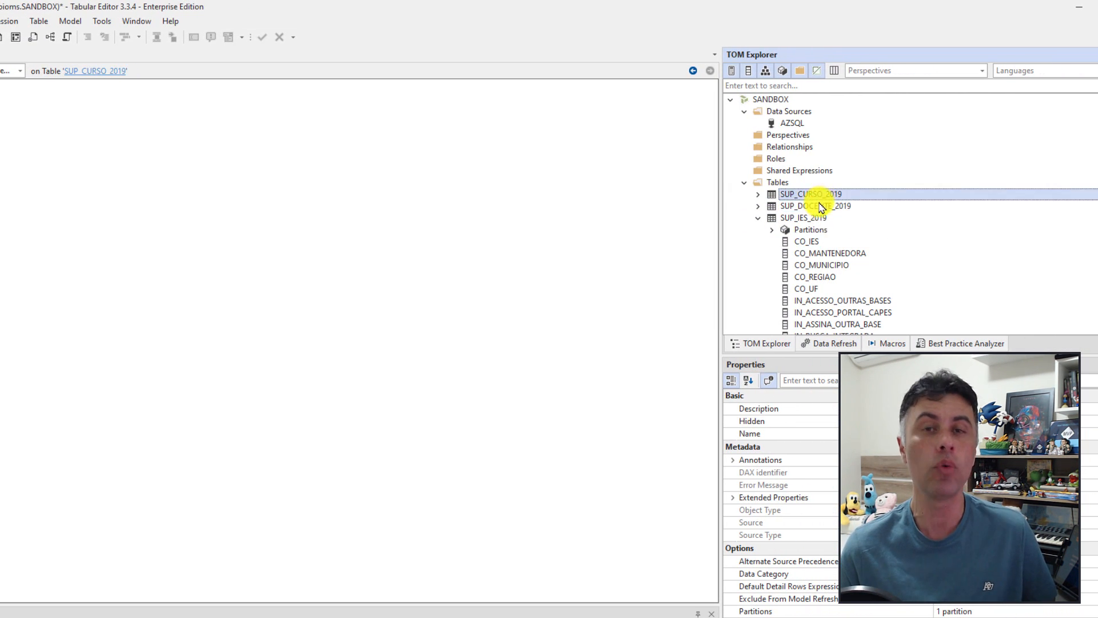
click(822, 206)
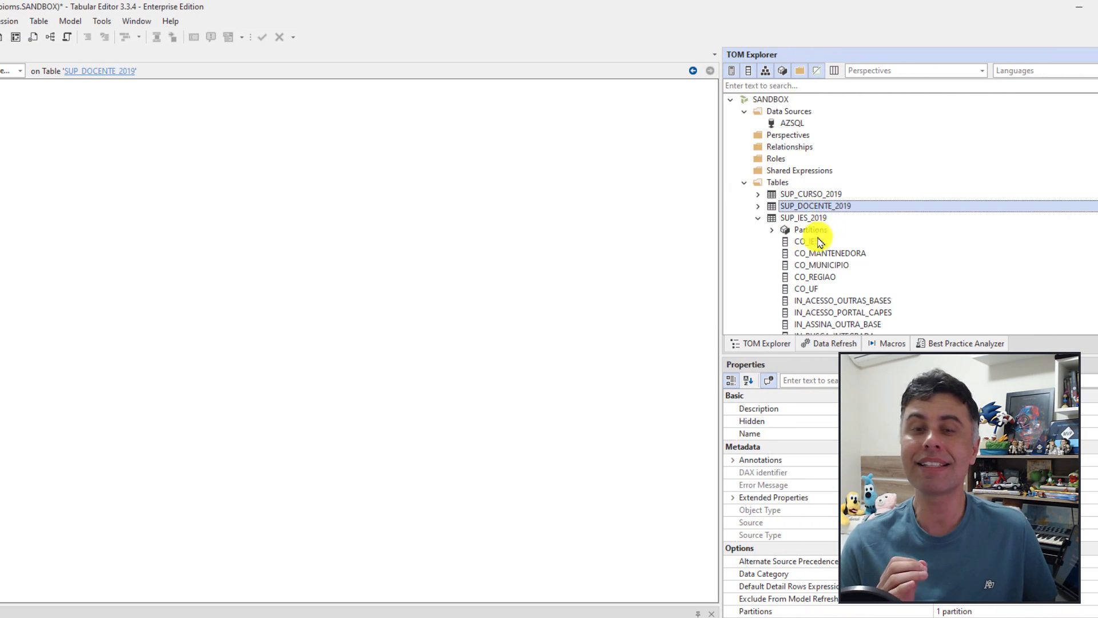
click(812, 245)
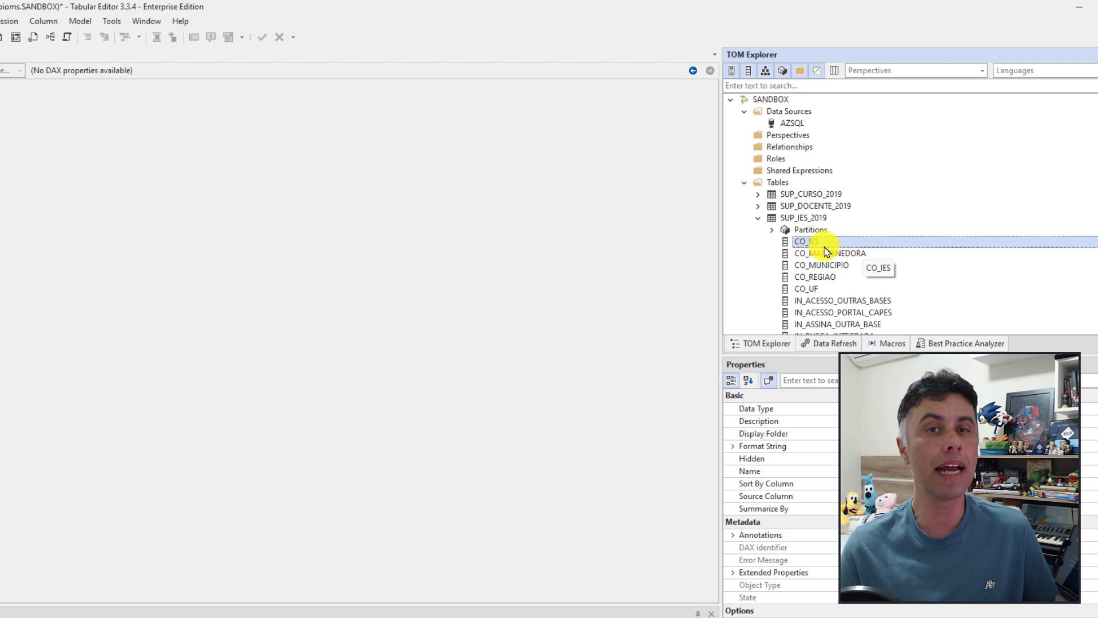
Step: Create a many-to-one relationship from SUP_CURSO_2019[CO_IES] to SUP_IES_2019[CO_IES] and expand Relationships
right_click(810, 245)
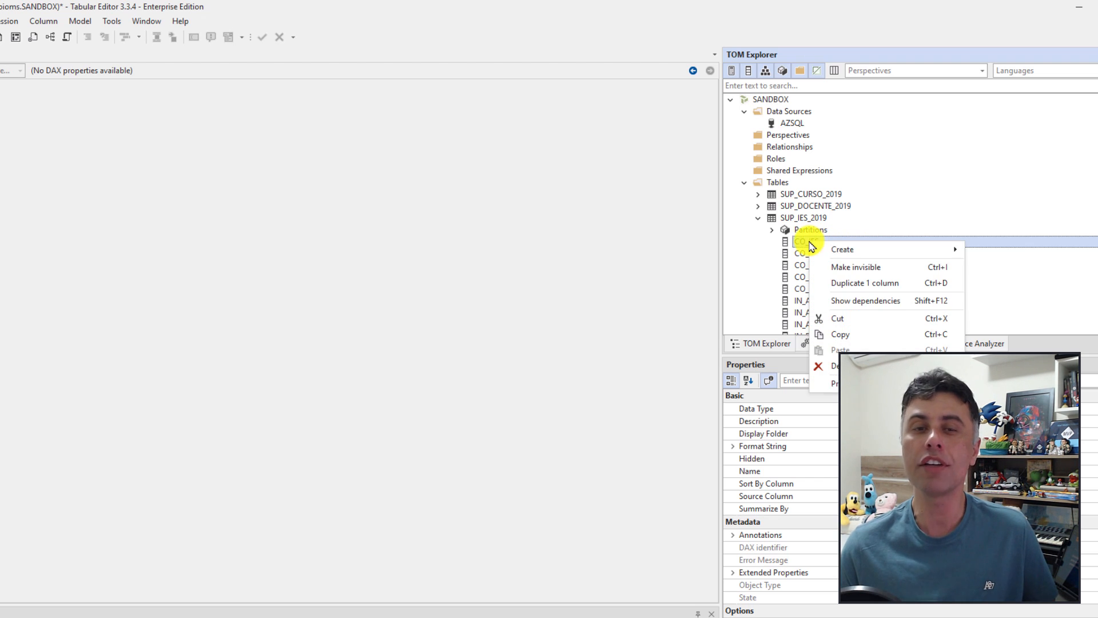
mouse_move(850, 249)
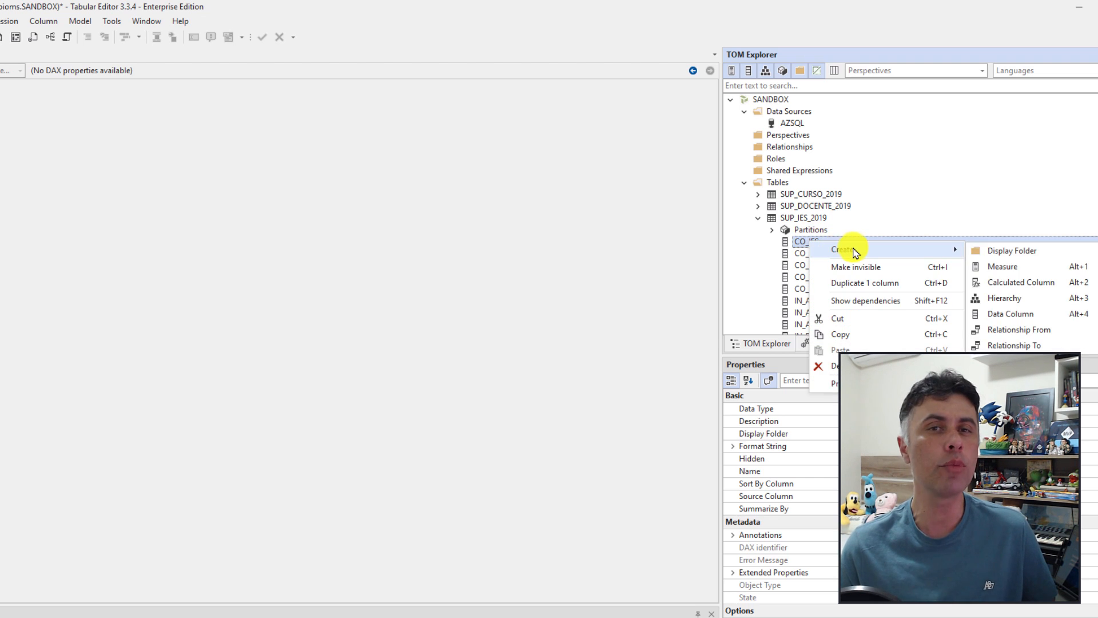
click(1020, 346)
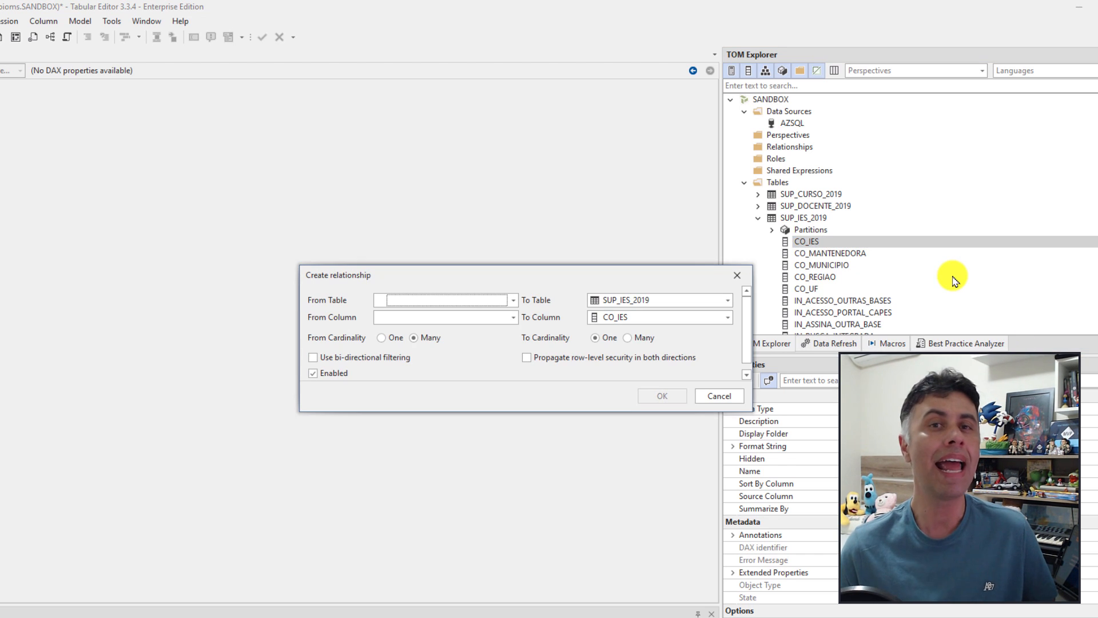
click(513, 299)
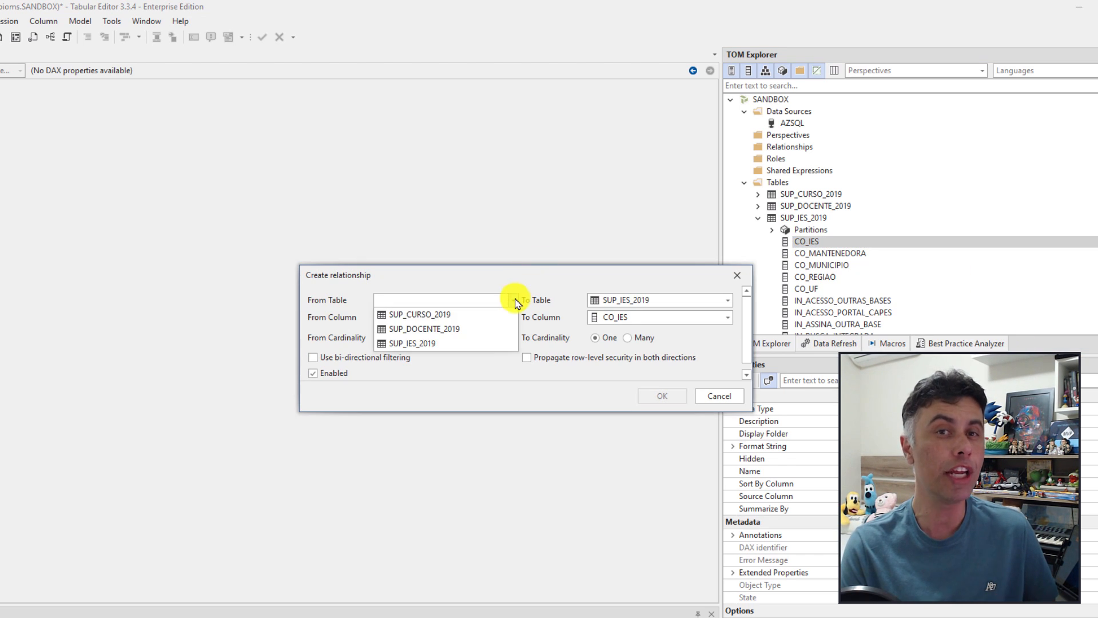
click(439, 315)
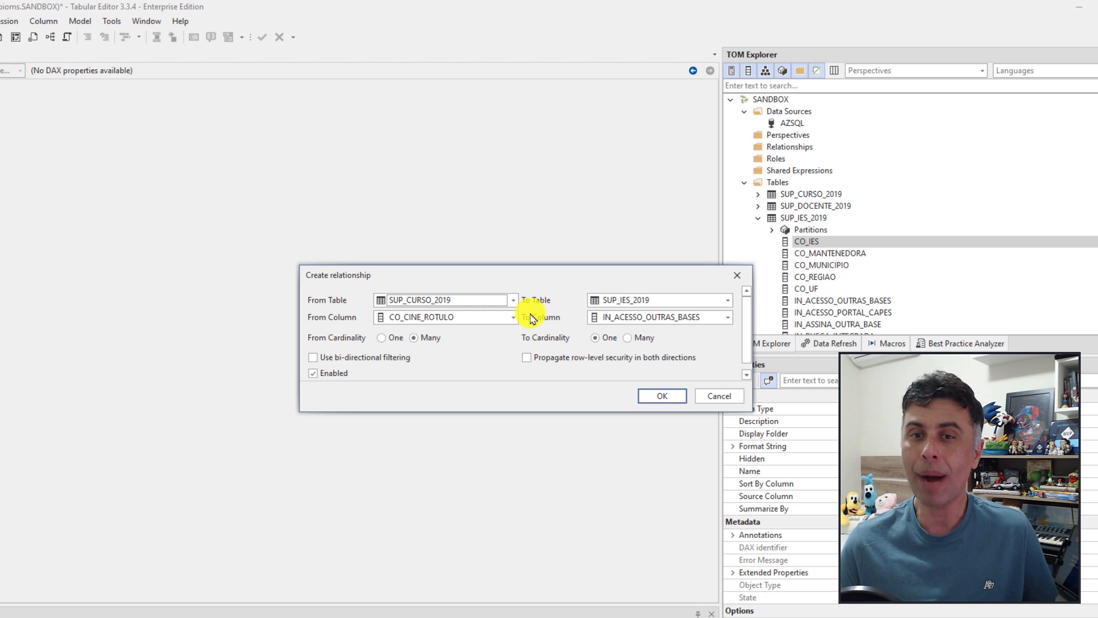
click(513, 317)
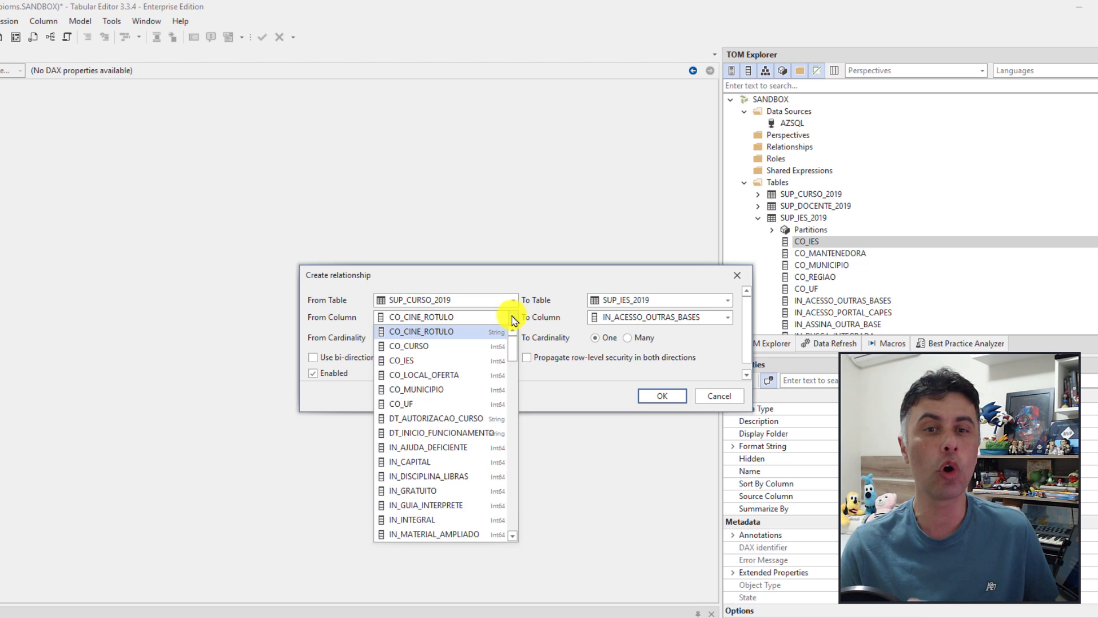
click(418, 360)
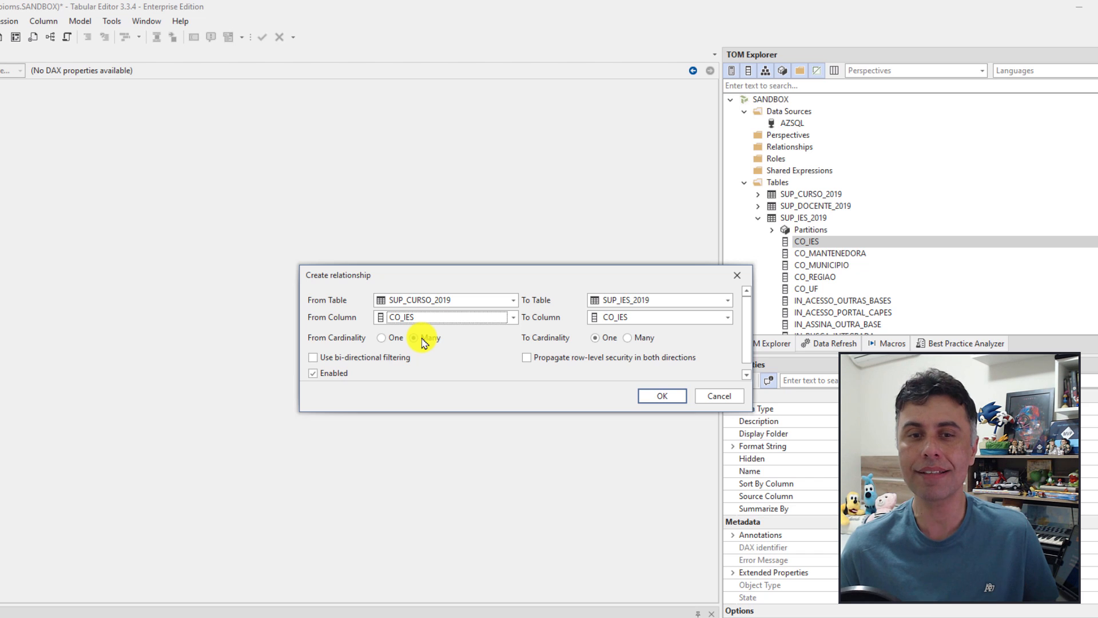
click(664, 396)
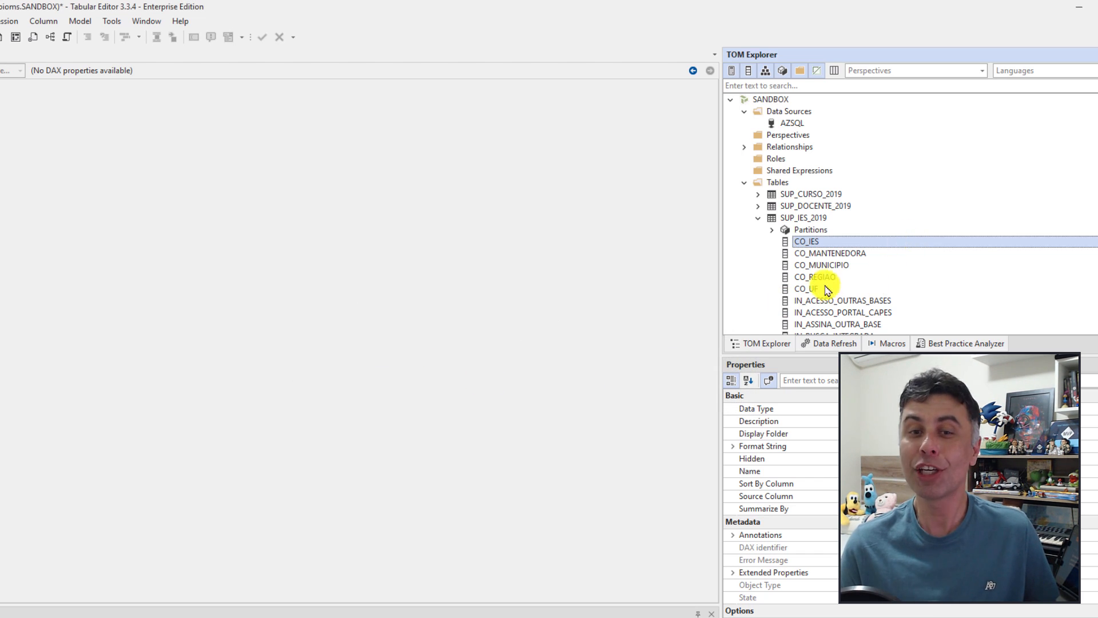
click(744, 147)
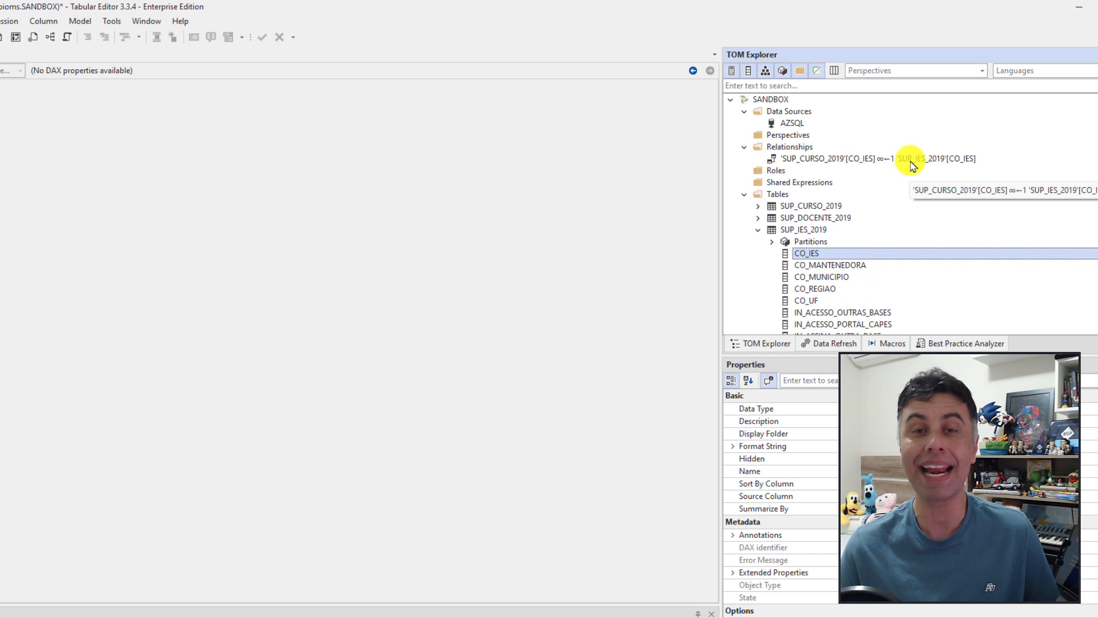
Step: Select the SUP_CURSO_2019 to SUP_IES_2019 relationship to review its properties
click(889, 165)
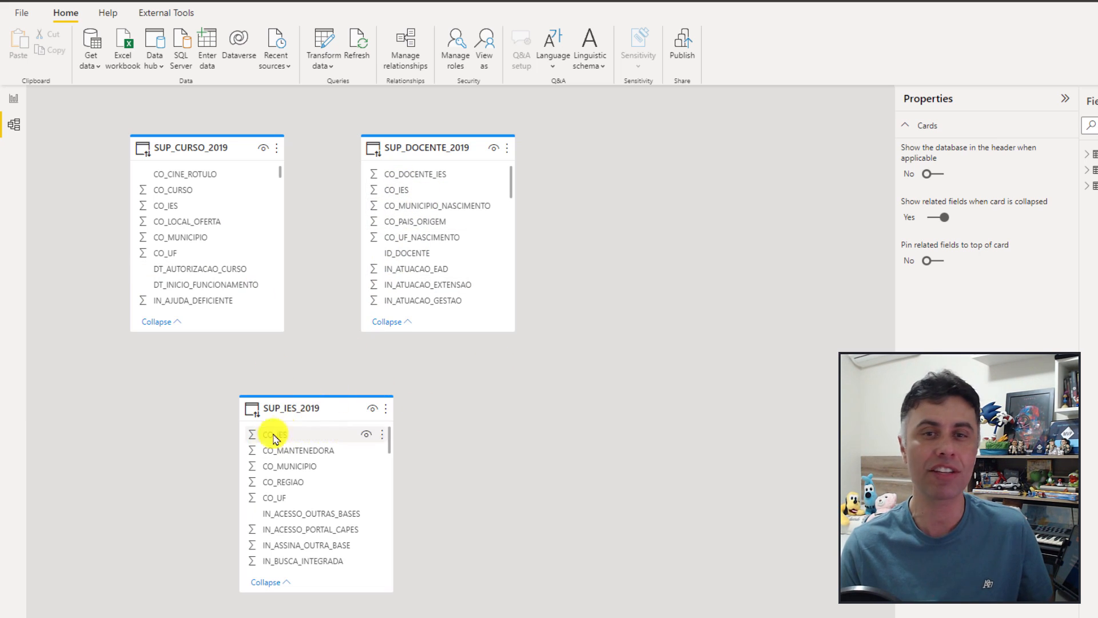
Step: Relate CO_IES of SUP_DOCENTE_2019 and of SUP_CURSO_2019 to SUP_IES_2019[CO_IES] in the model diagram
click(403, 194)
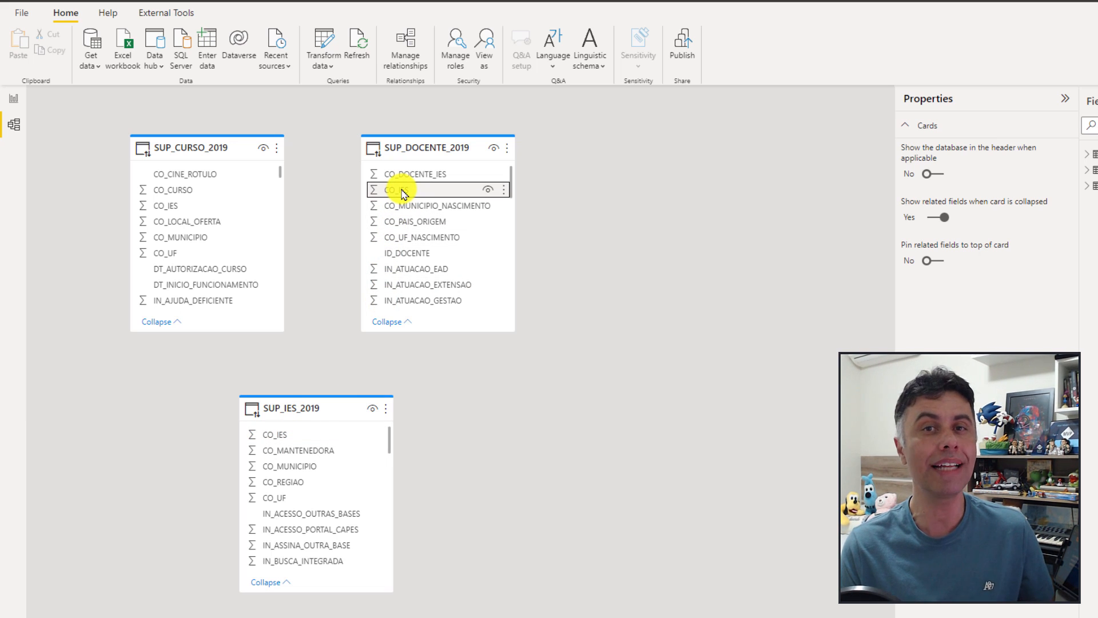
drag(404, 193, 293, 438)
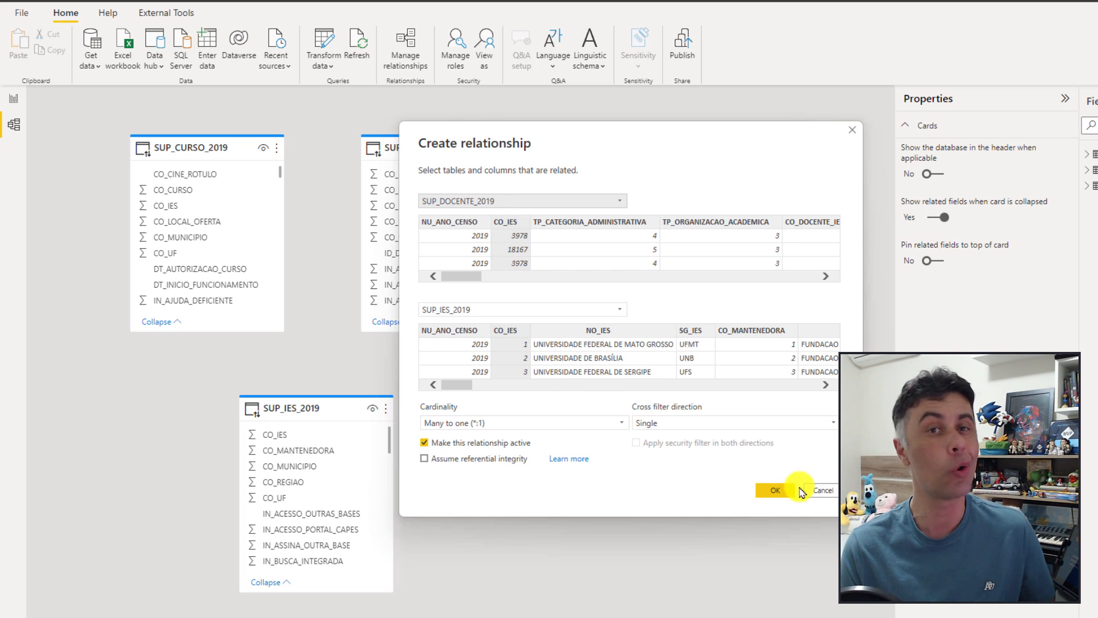
click(775, 490)
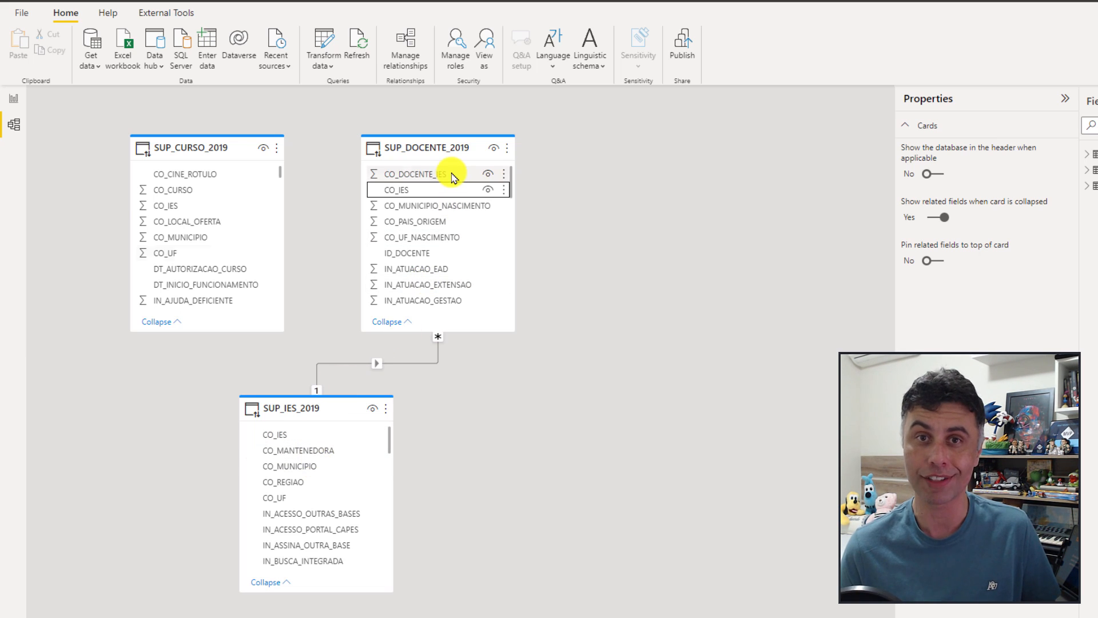
drag(166, 206, 286, 433)
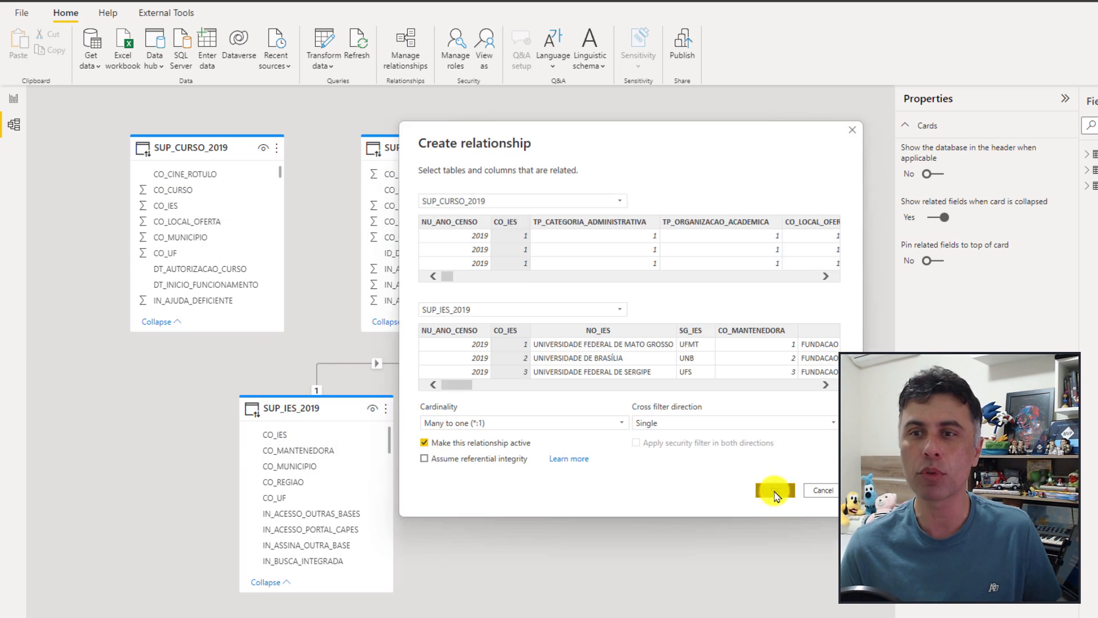
click(775, 491)
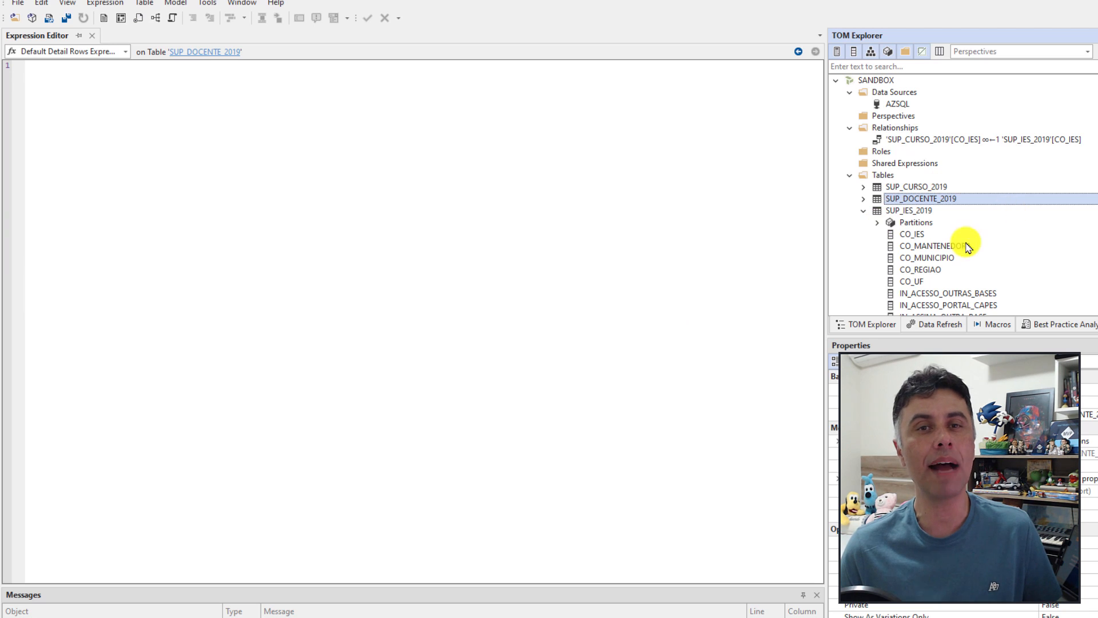
Step: Add a relationship from SUP_DOCENTE_2019[CO_IES] to SUP_IES_2019[CO_IES] in Tabular Editor
click(913, 237)
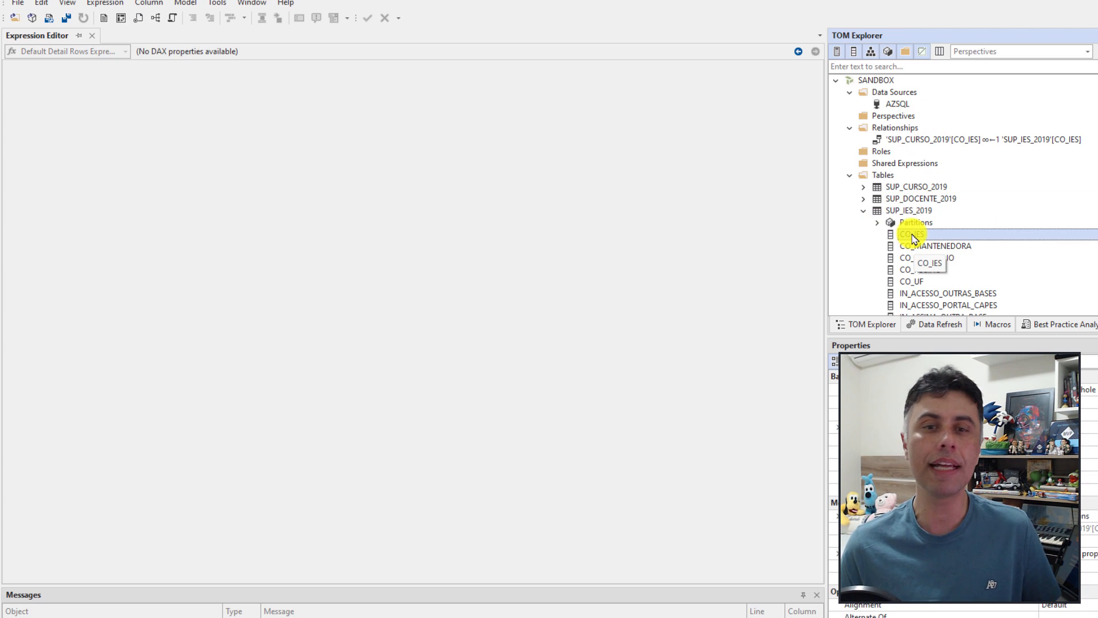
click(915, 238)
right_click(915, 238)
mouse_move(975, 238)
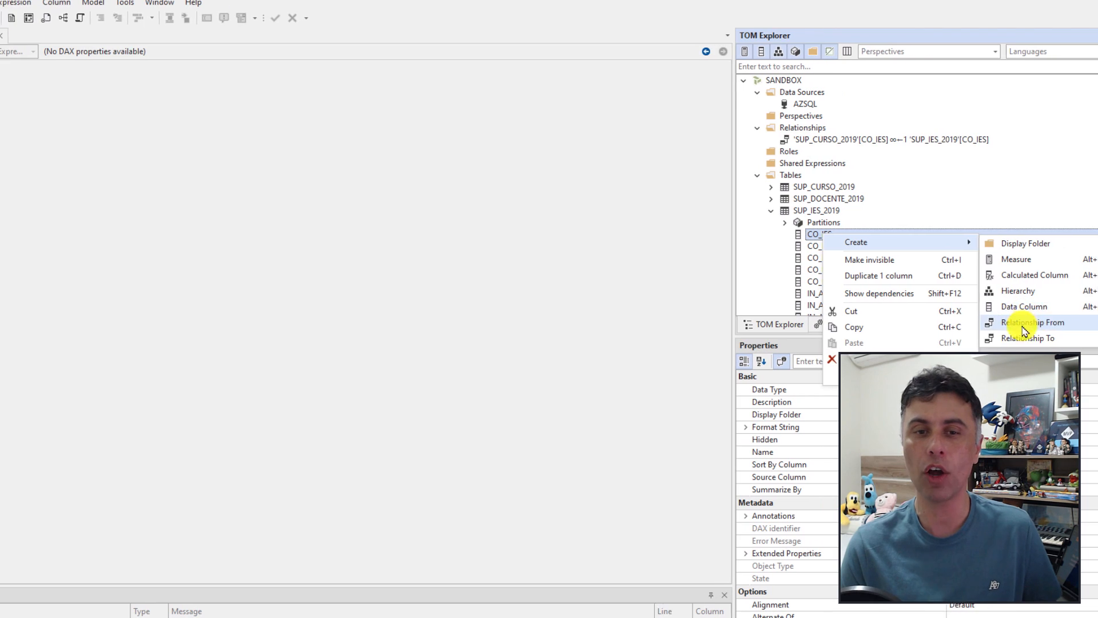
click(1027, 338)
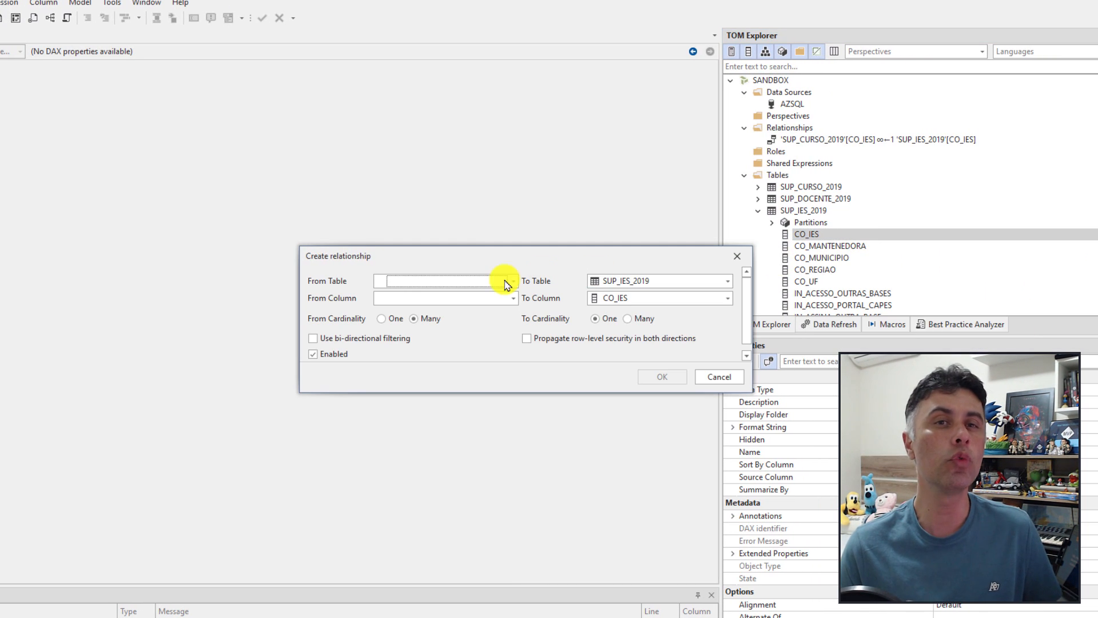
click(513, 281)
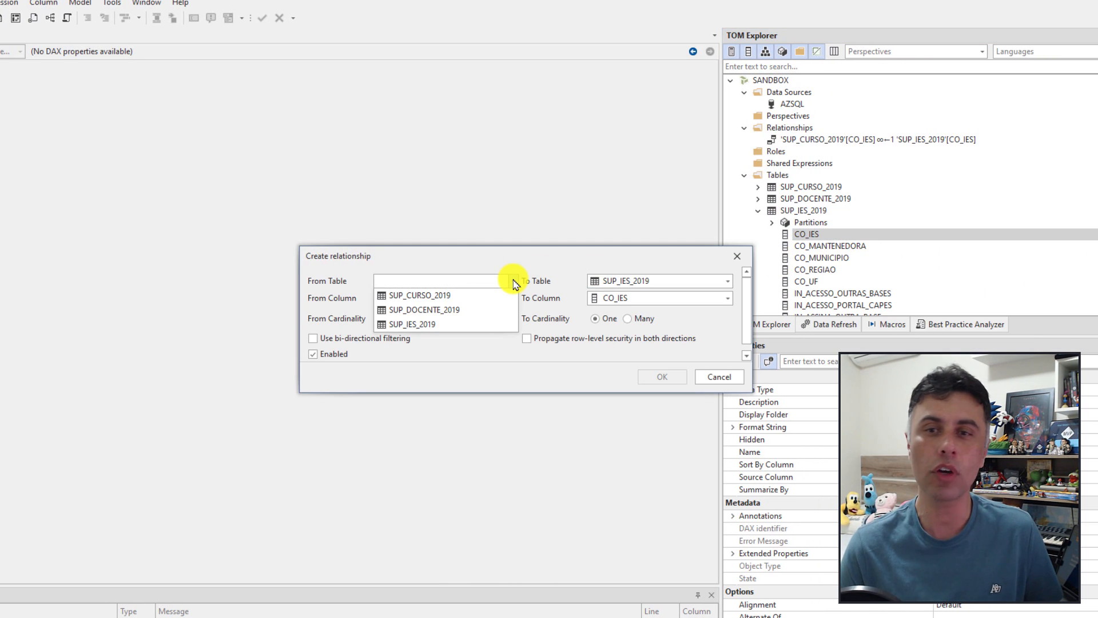
click(434, 309)
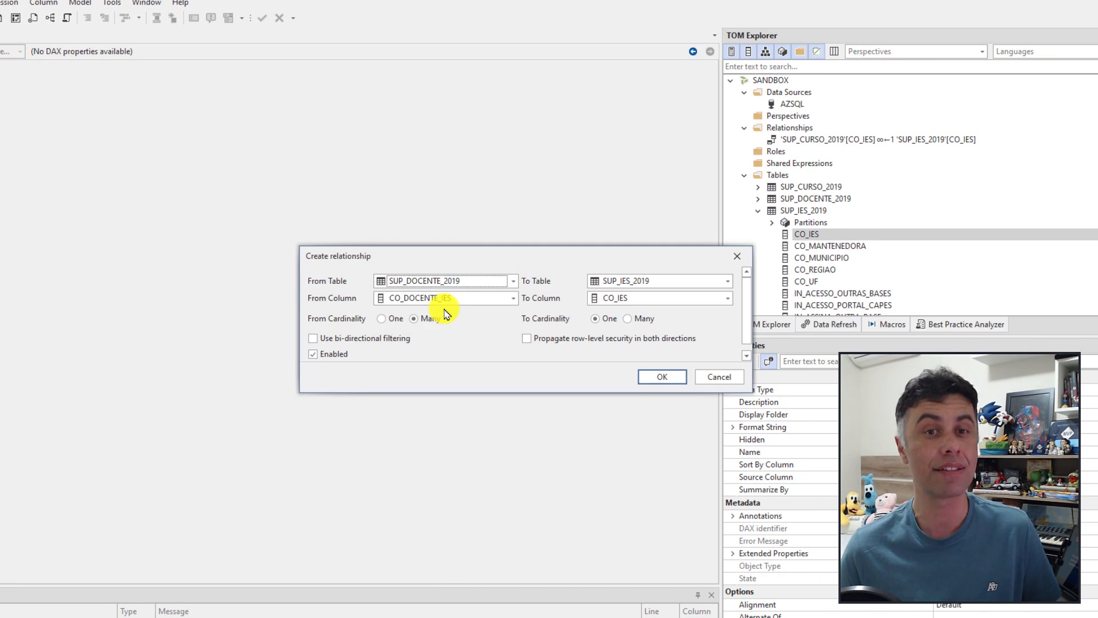
click(513, 298)
click(410, 328)
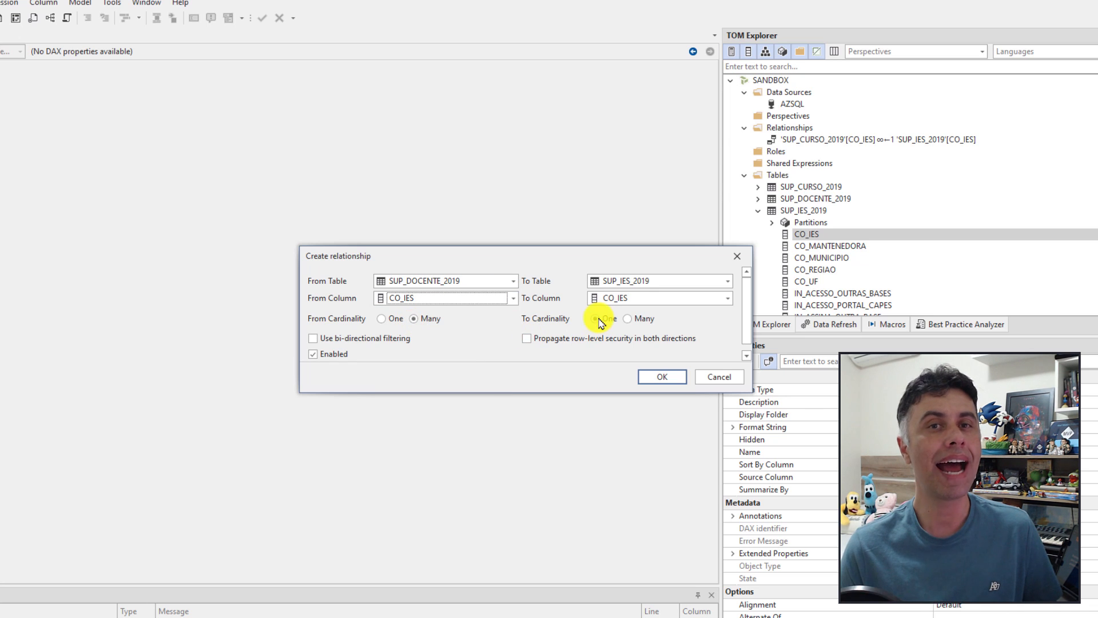
click(664, 377)
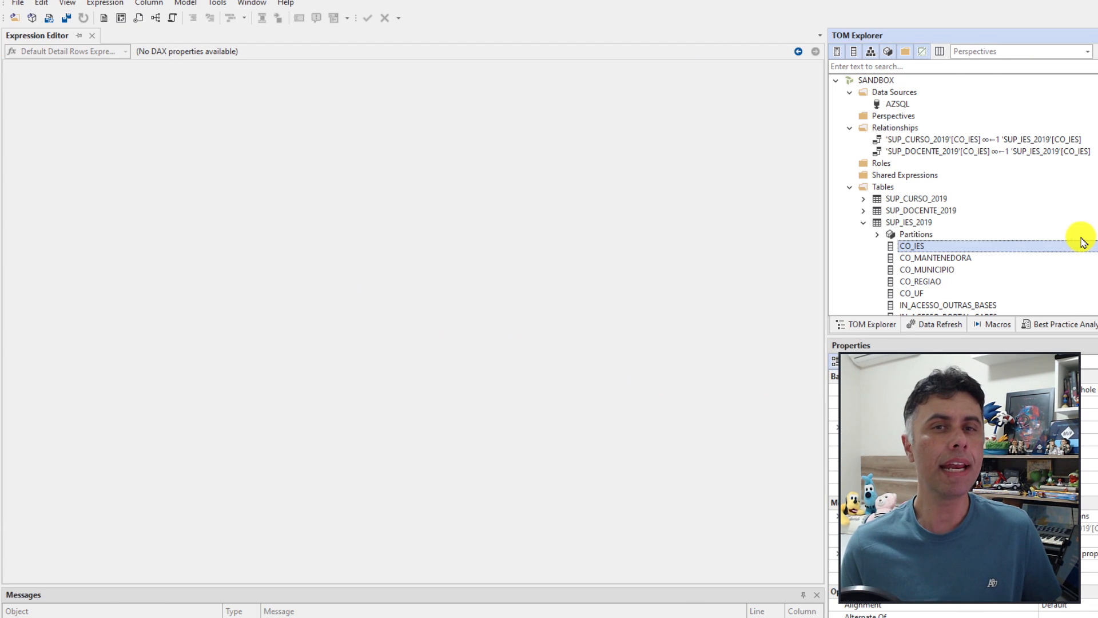
Step: Save the model in Model.bim format over the existing model.bim in the Private folder
click(48, 19)
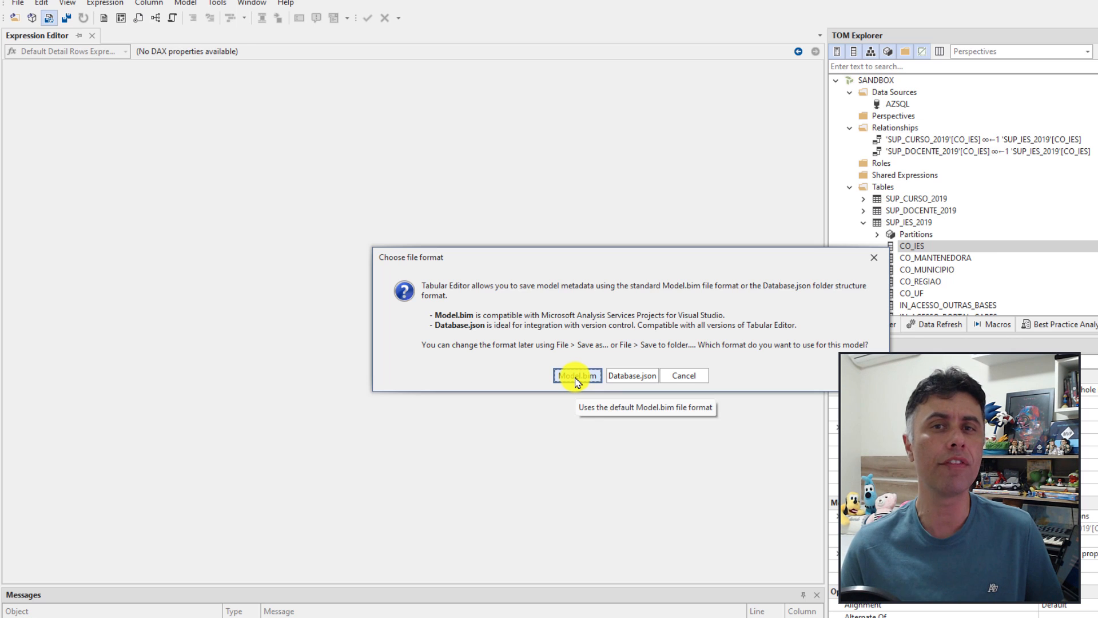
click(576, 378)
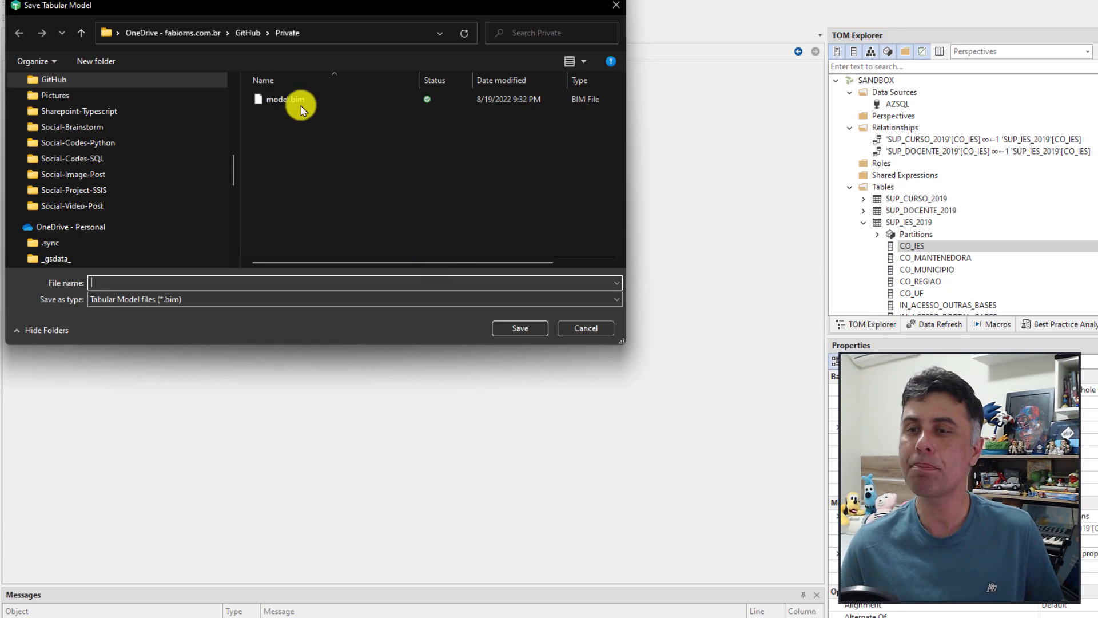
click(292, 101)
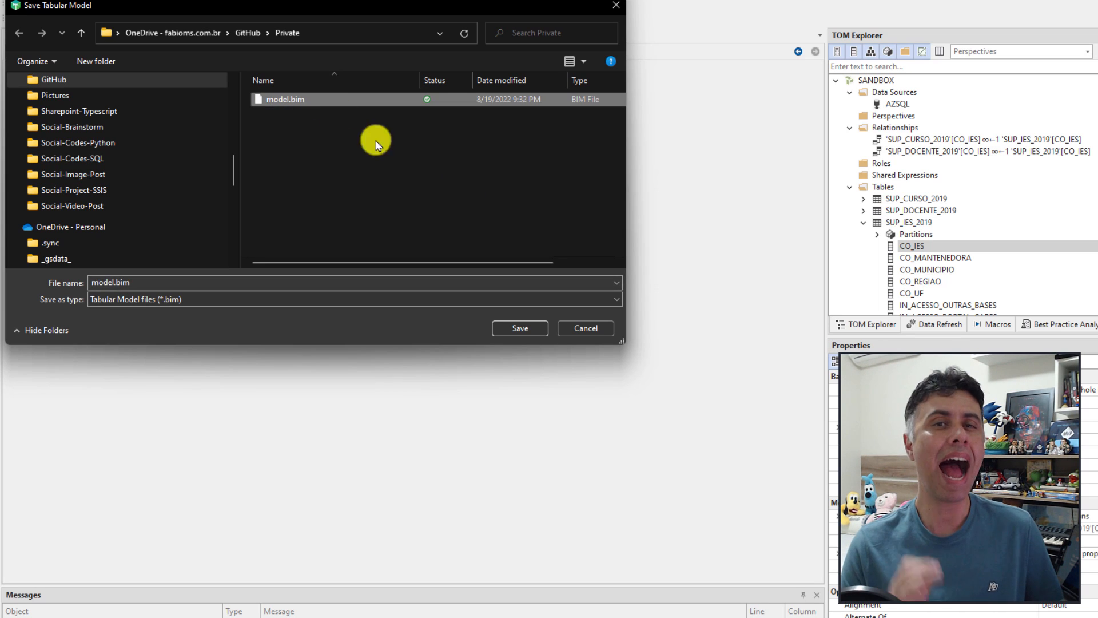
click(497, 329)
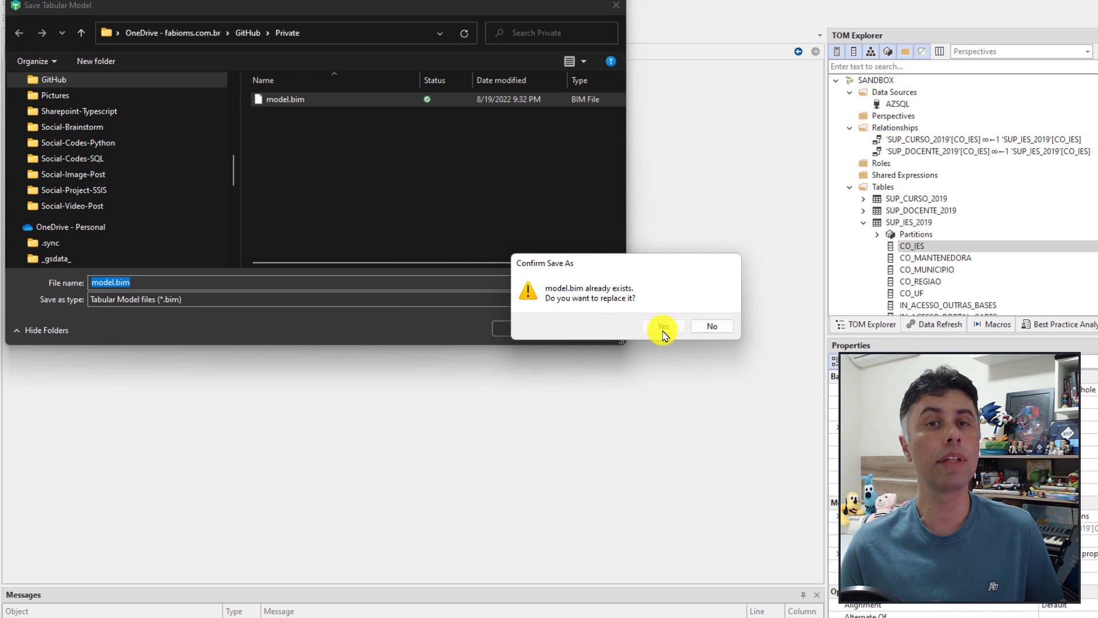
click(663, 325)
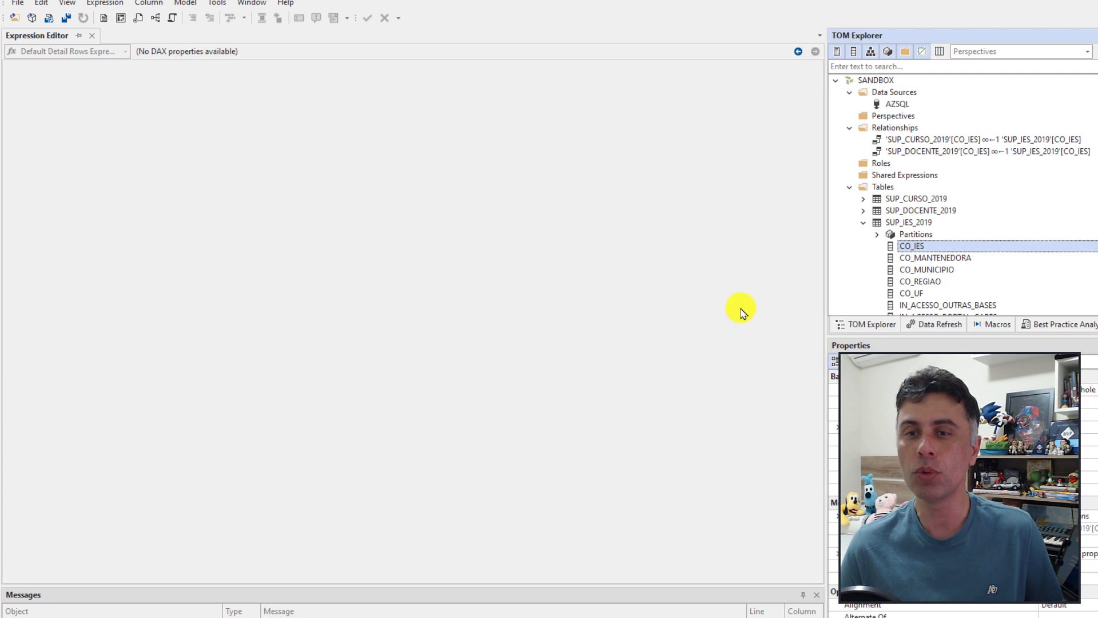
click(863, 222)
Step: Create a calculated table named MEDIDAS with the expression {BLANK()}
right_click(883, 189)
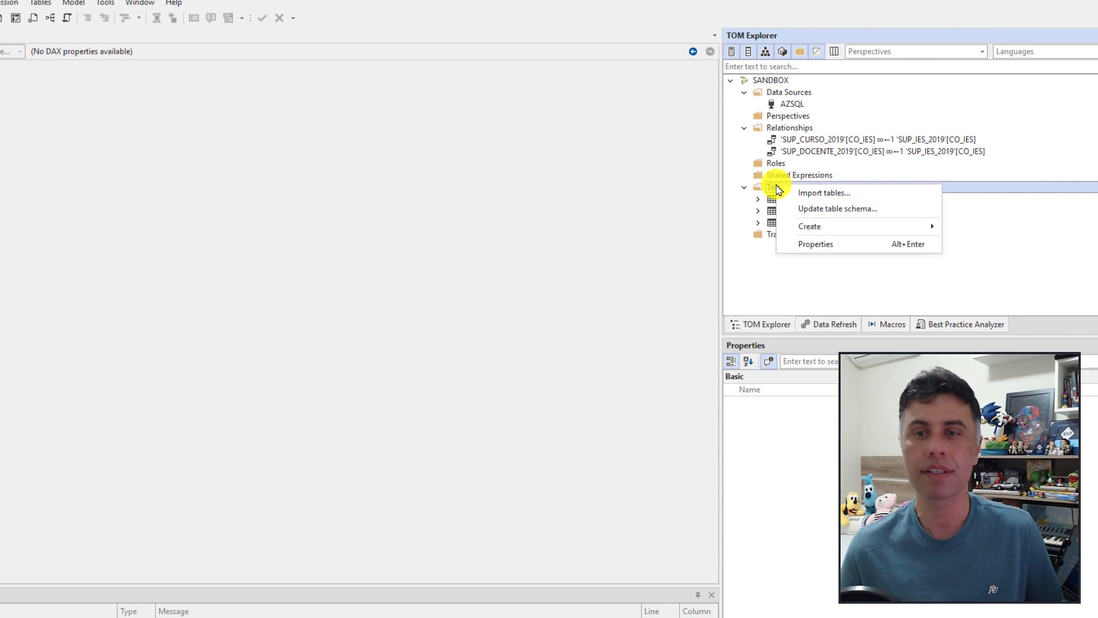
mouse_move(805, 229)
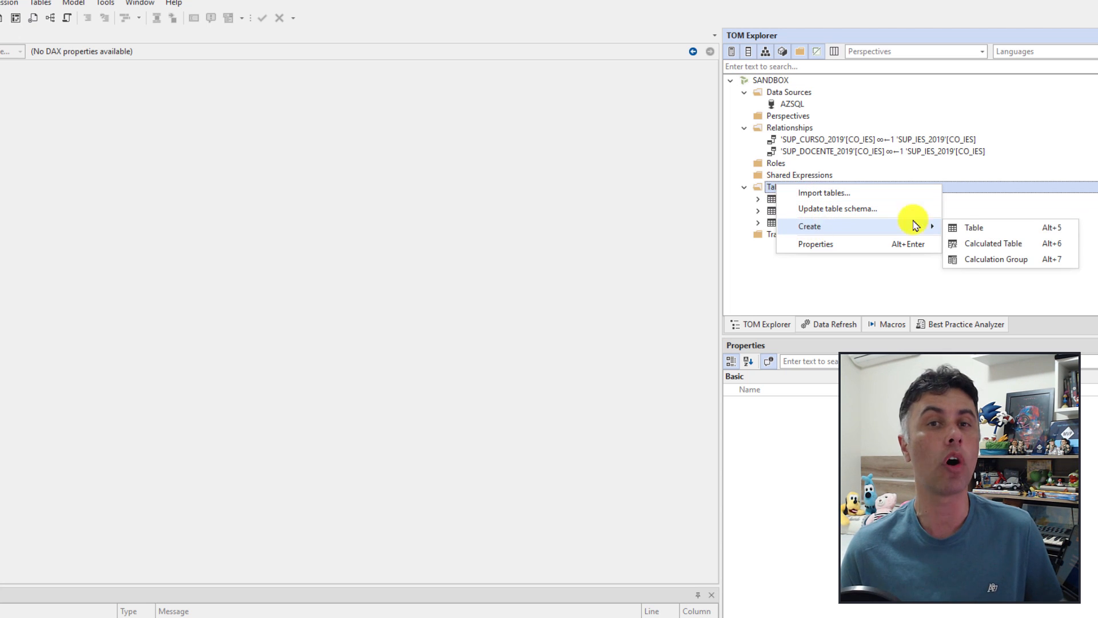
click(996, 245)
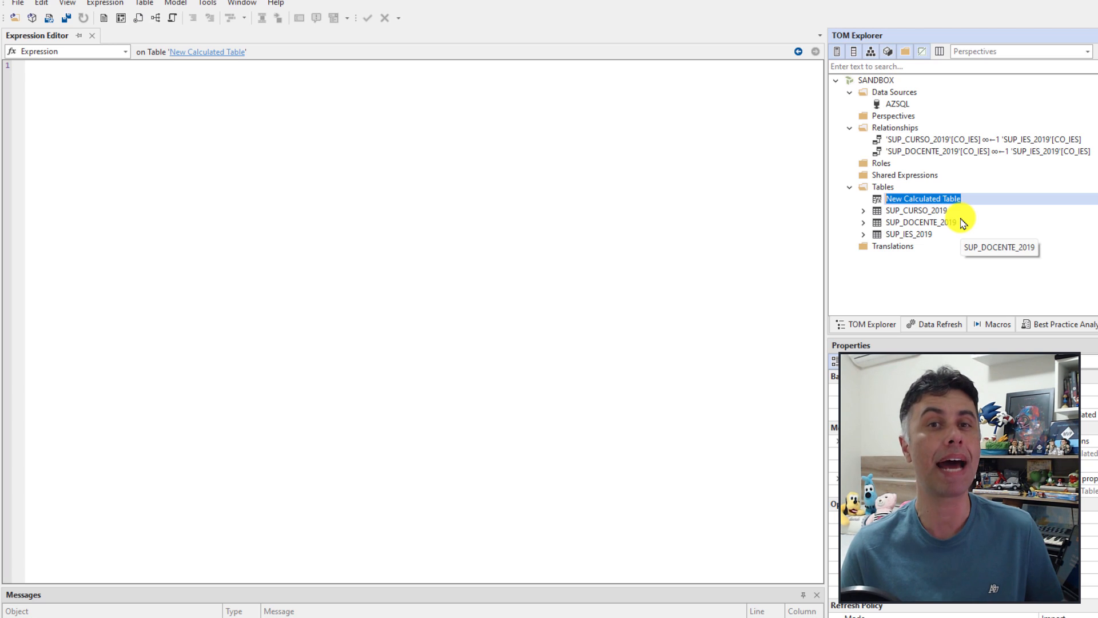
text(MEDIDAS)
key(Return)
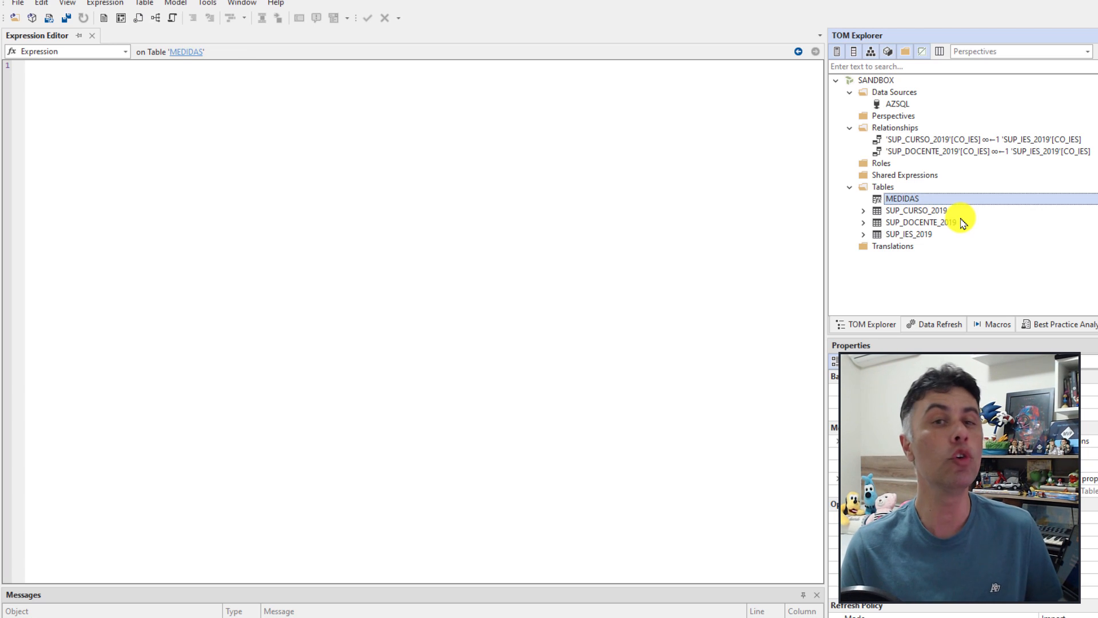
click(256, 105)
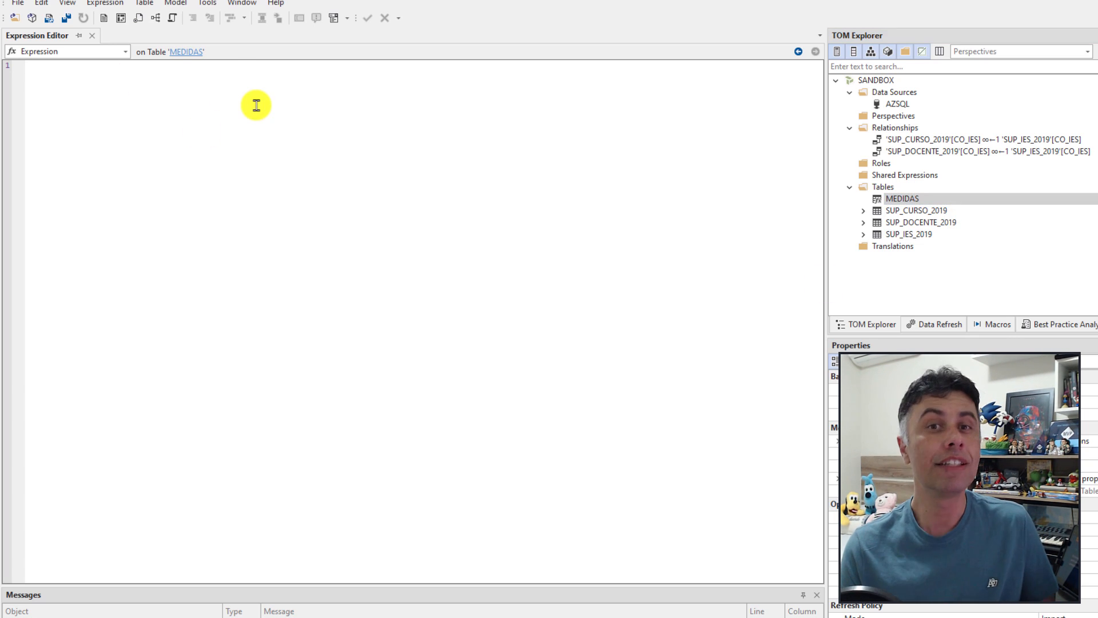
text(BLA)
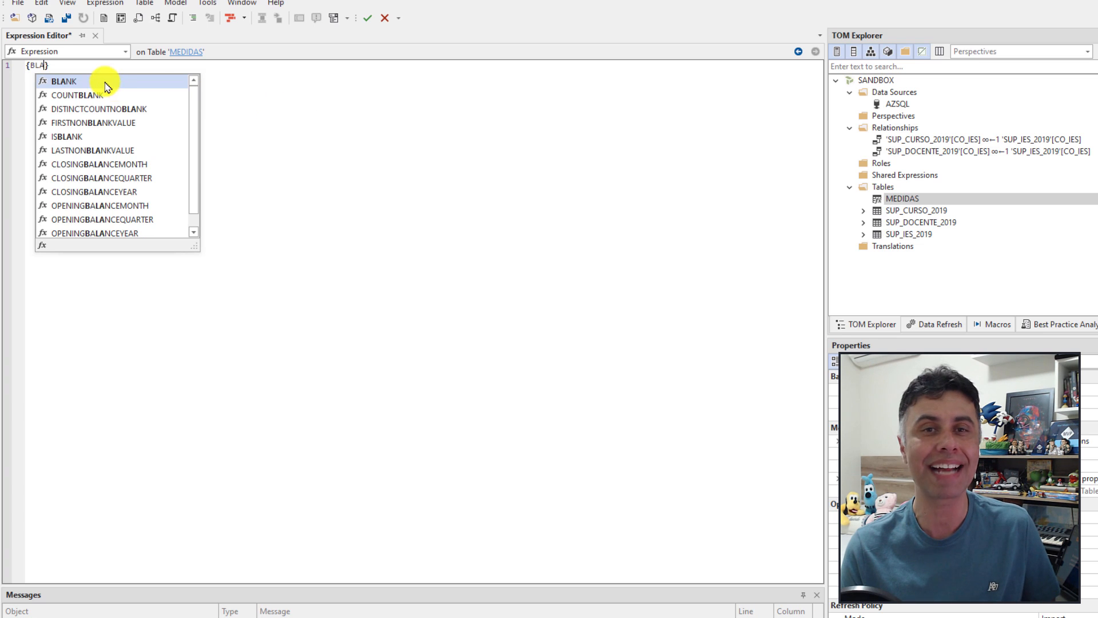
double_click(130, 87)
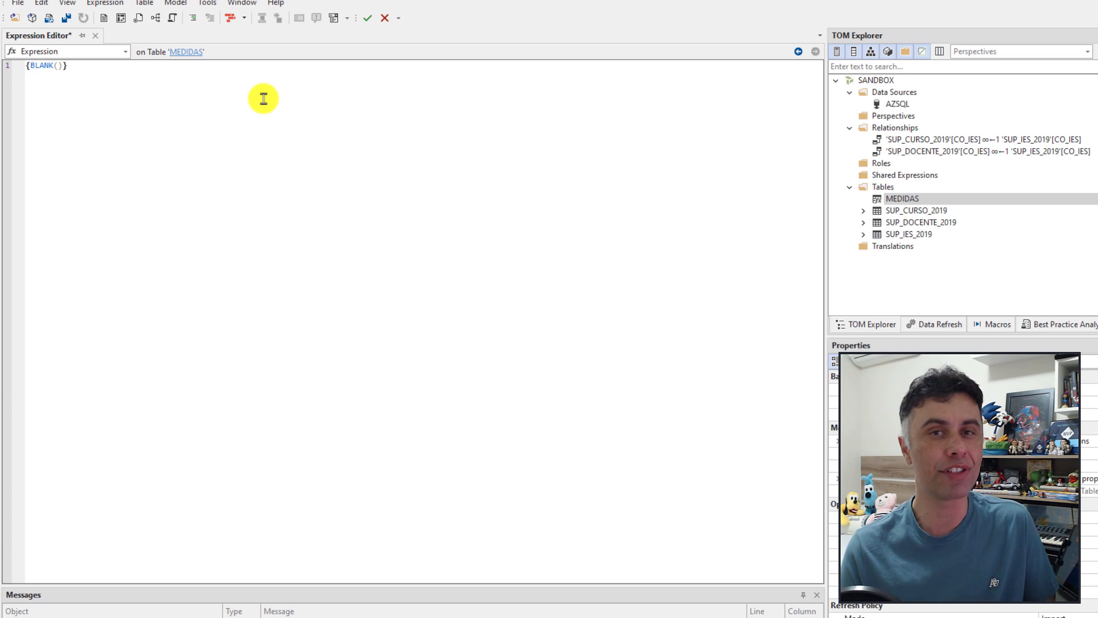
click(899, 200)
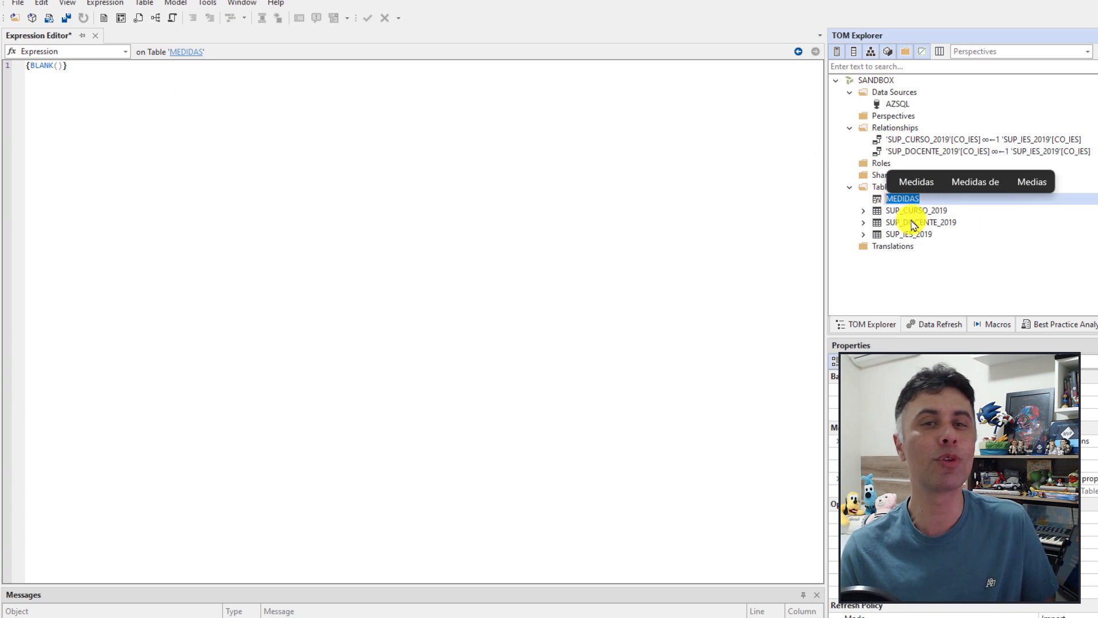
click(367, 17)
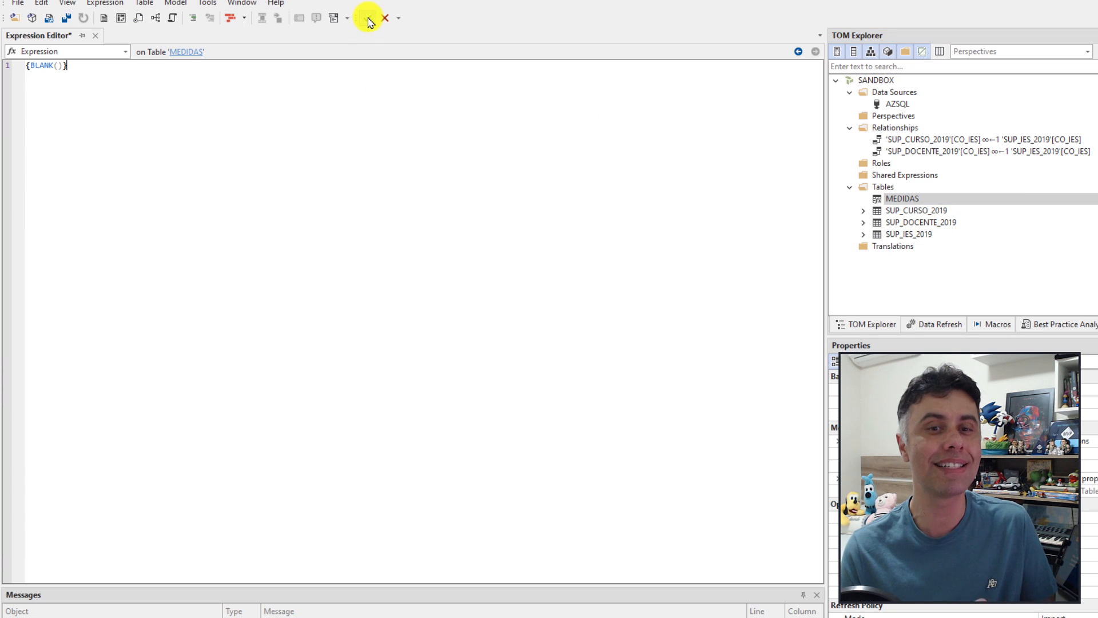
Step: Set the Hidden property of the MEDIDAS Value column to True
click(864, 199)
click(907, 212)
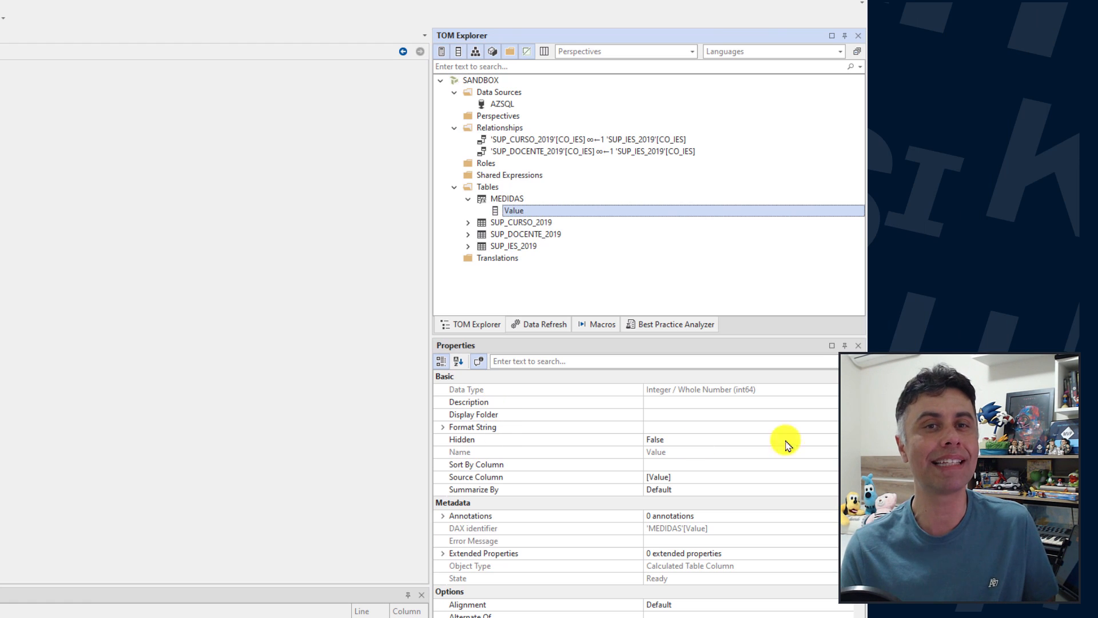
click(835, 440)
click(666, 453)
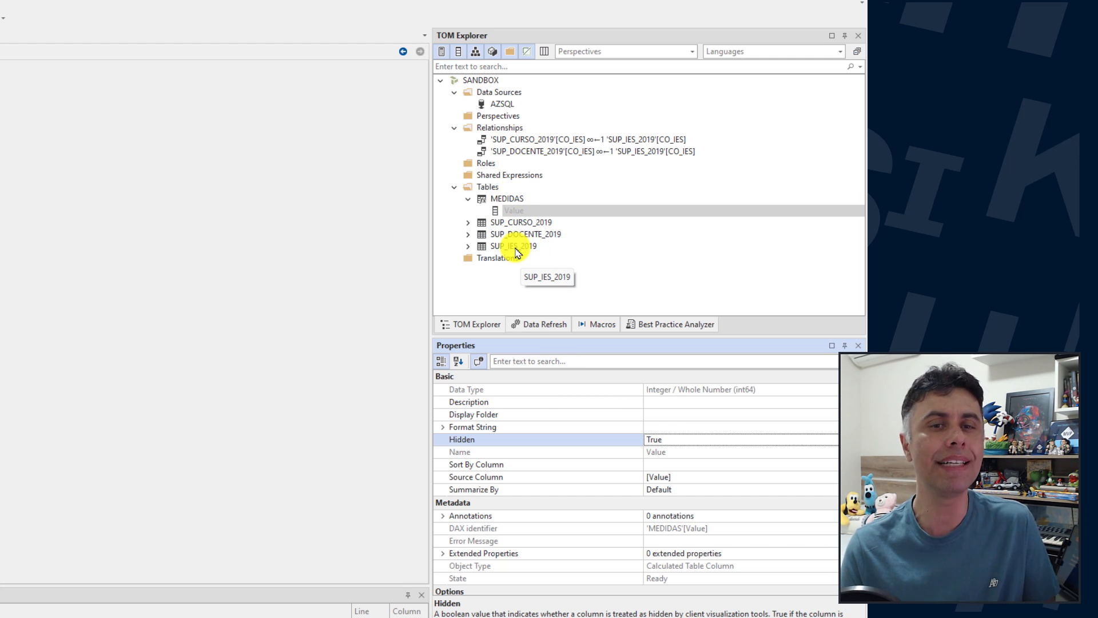
Step: Add the measure Contar IES to MEDIDAS as COUNTROWS(SUP_IES_2019)
right_click(513, 199)
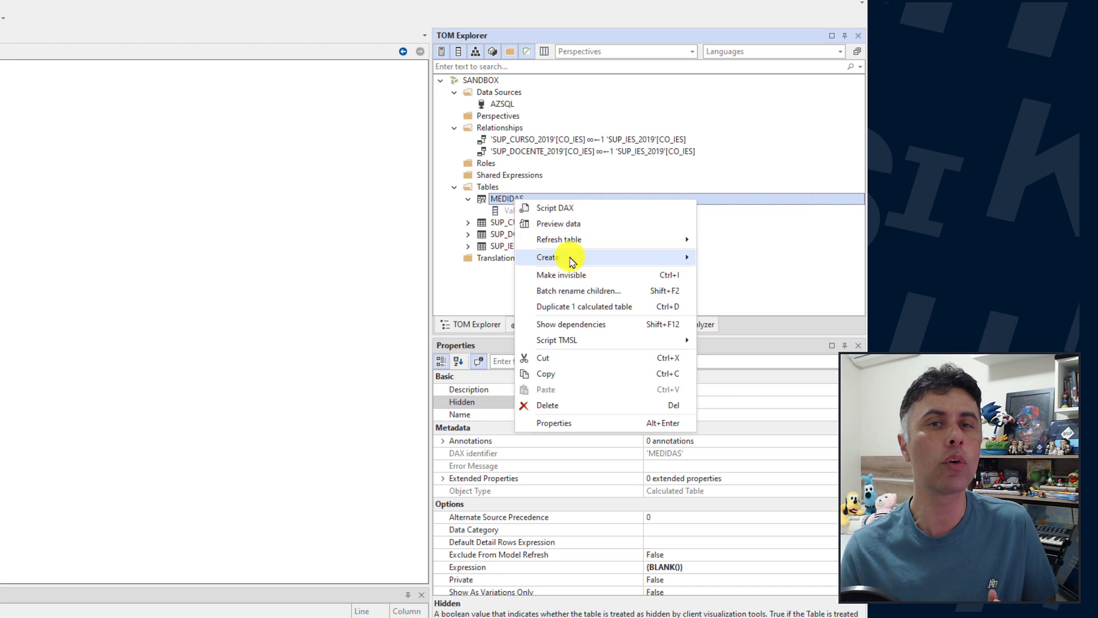
mouse_move(572, 260)
click(737, 258)
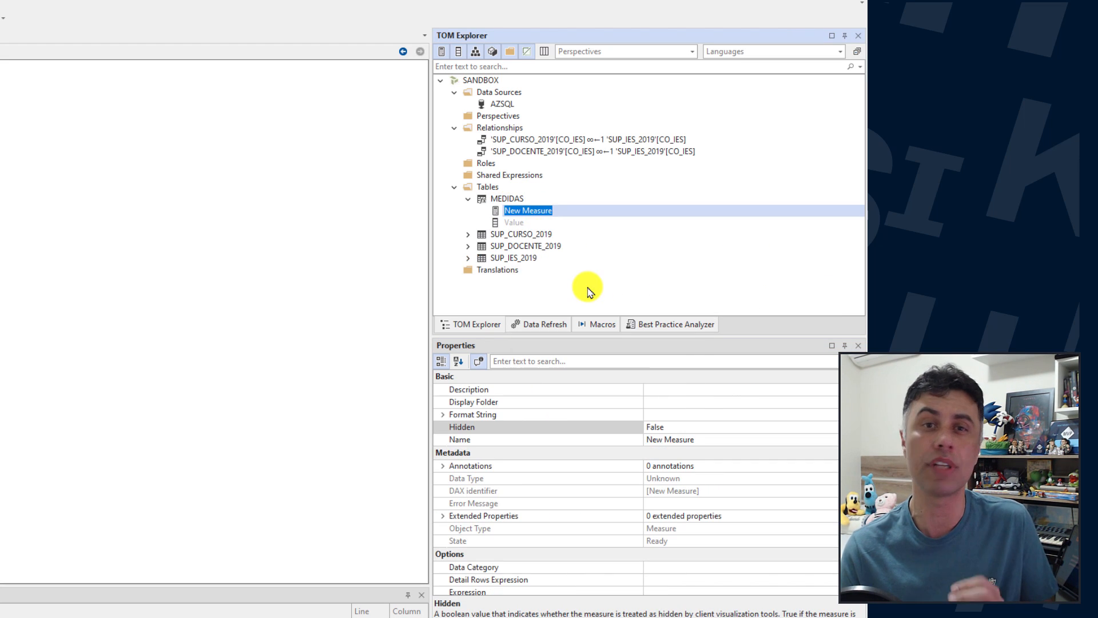
text(Contar)
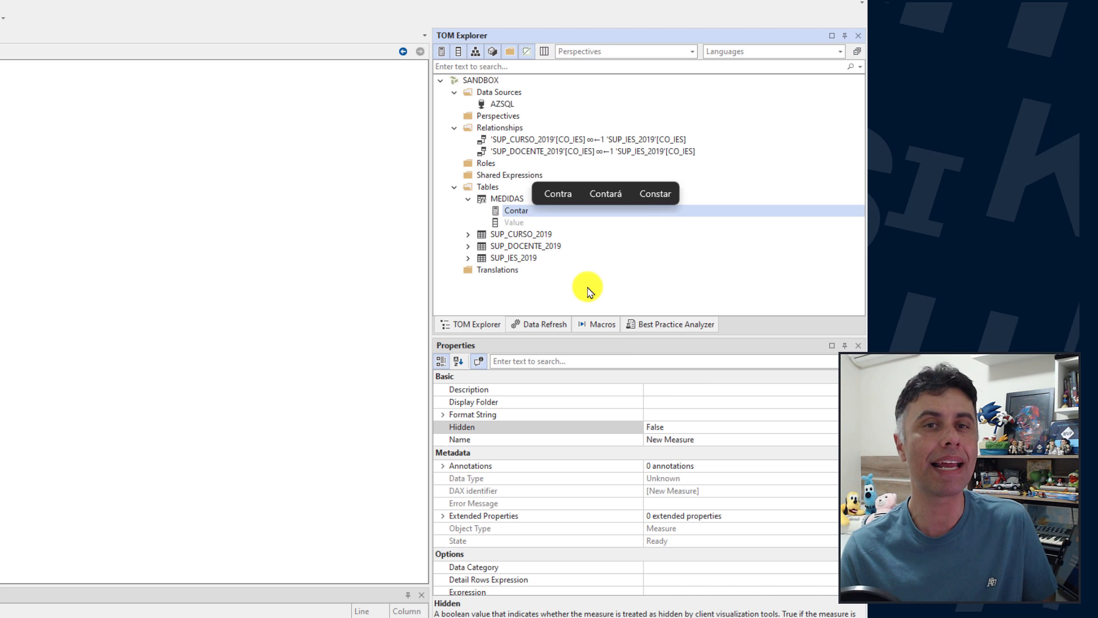
text( IES)
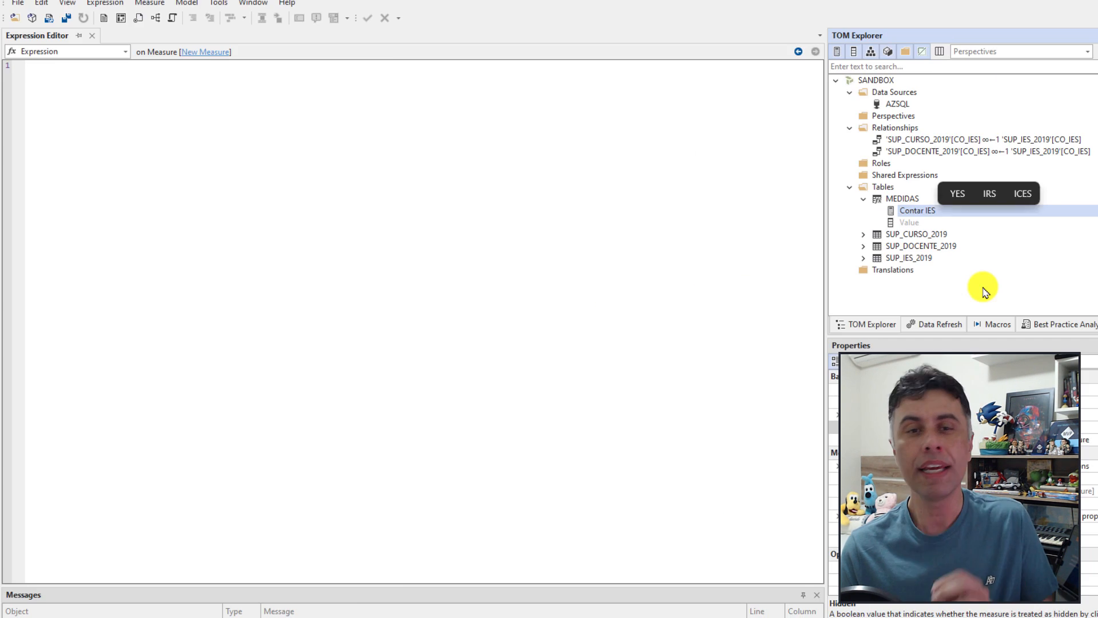
key(Return)
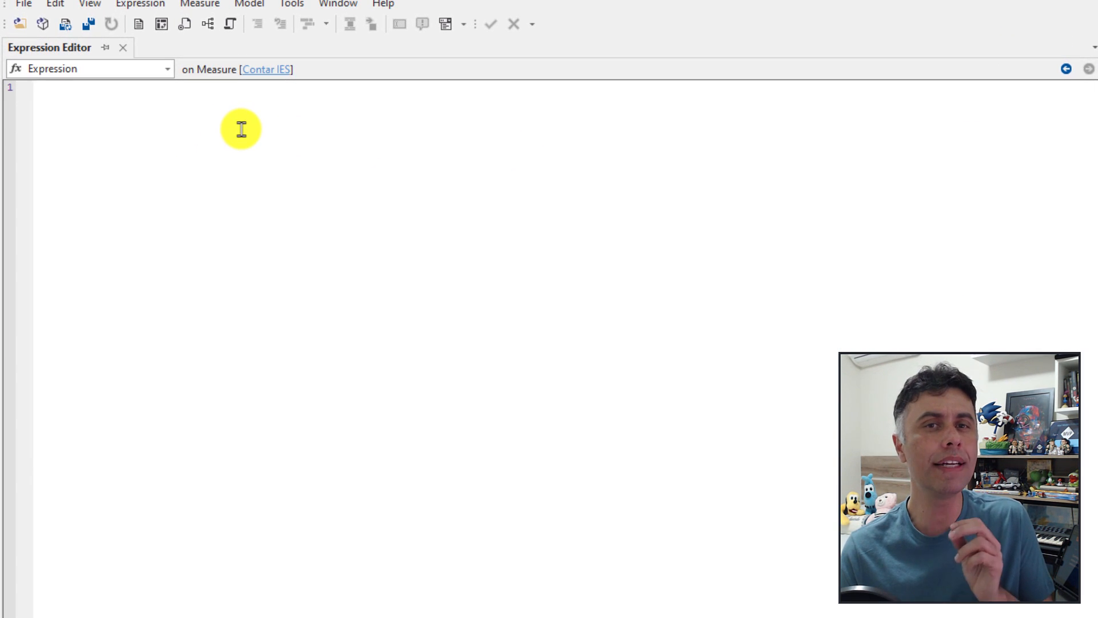
text(COUNT)
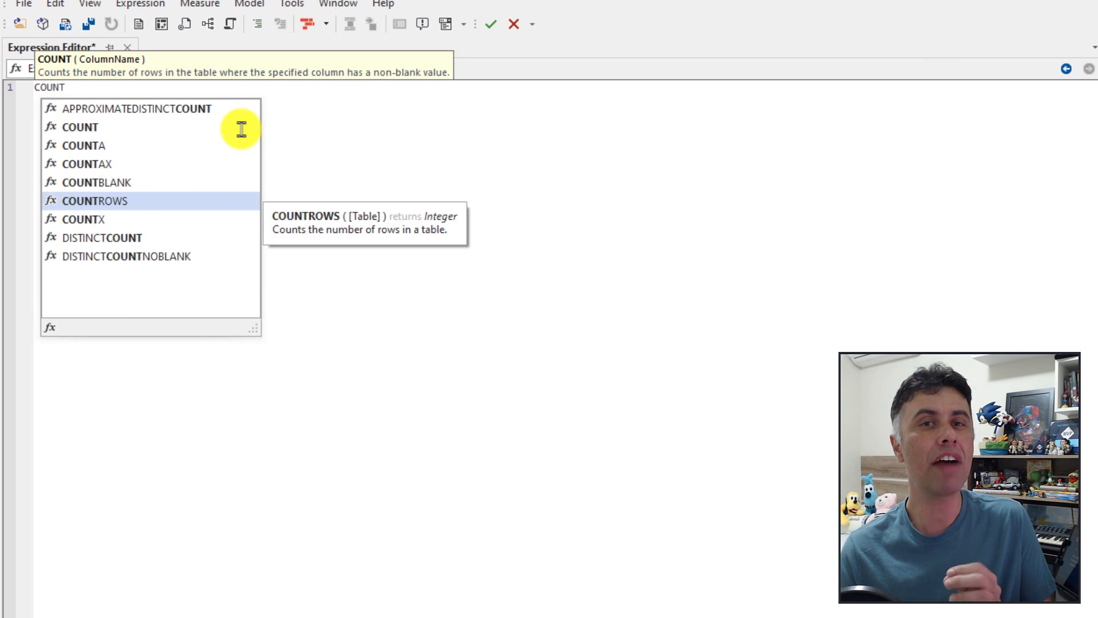
double_click(139, 205)
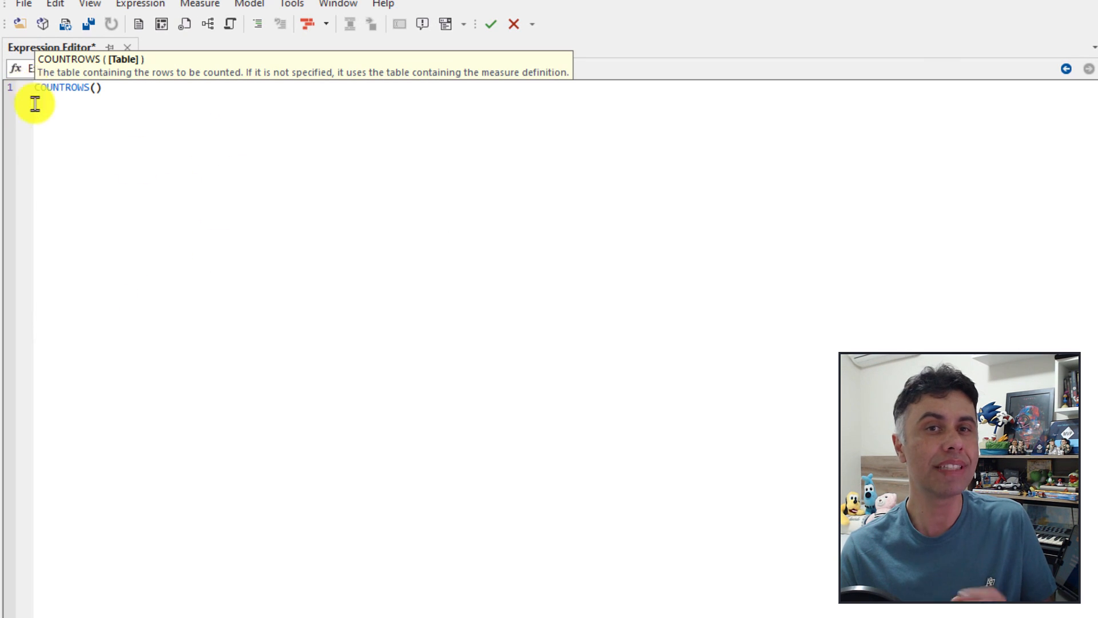
click(111, 96)
text(S)
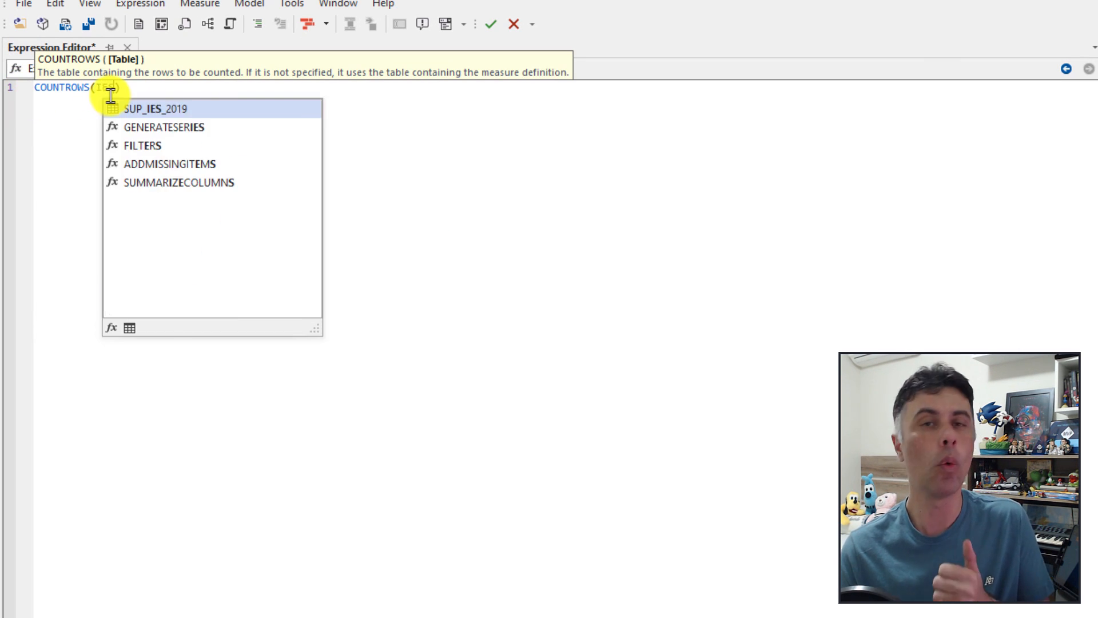
key(Return)
mouse_move(126, 84)
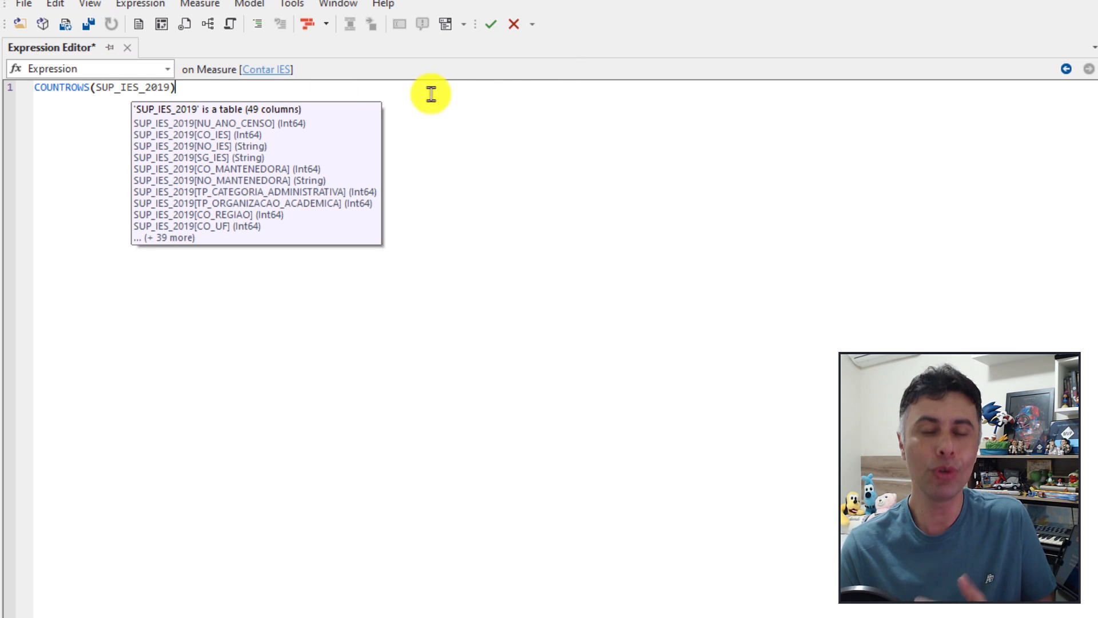
click(491, 23)
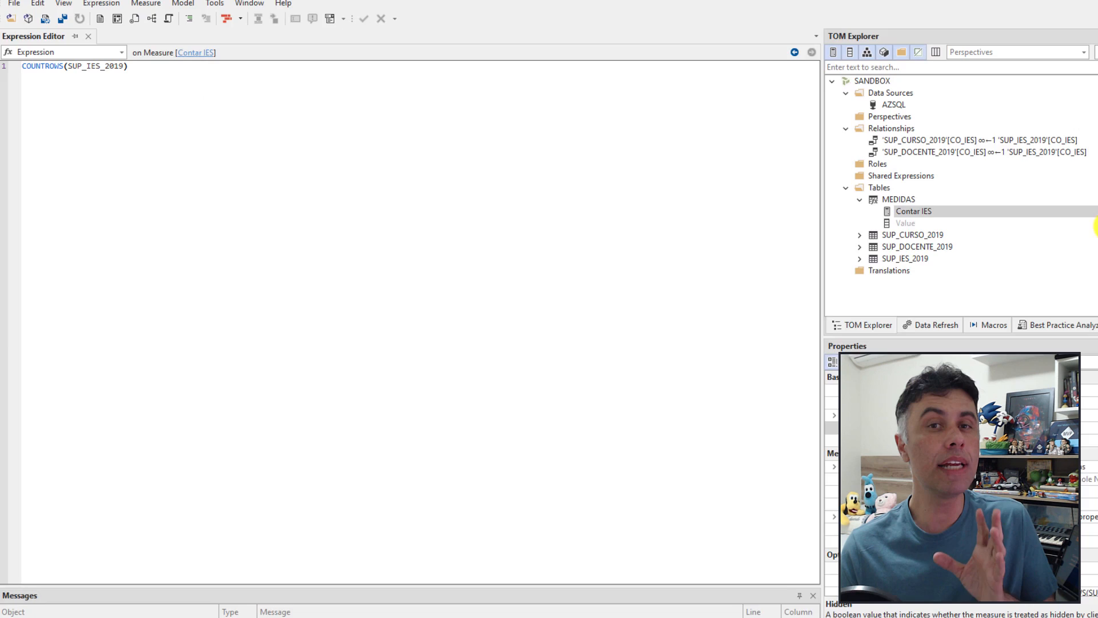
Step: Add measures Contar CURSO = COUNTROWS(SUP_CURSO_2019) and Contar DOCENTE = COUNTROWS(SUP_DOCENTE_2019)
right_click(900, 200)
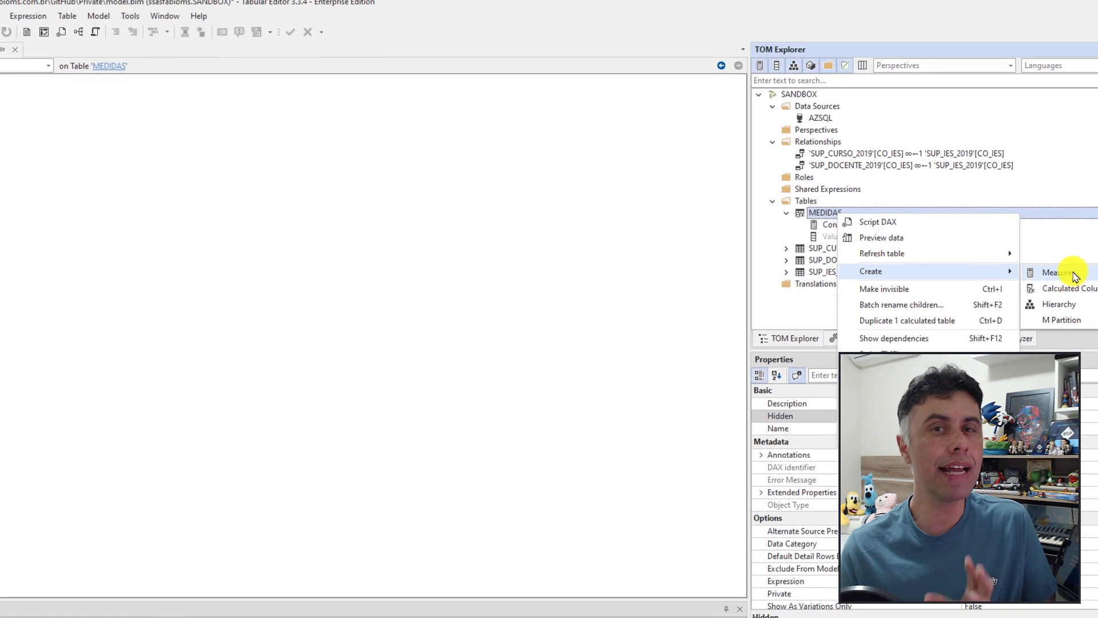
click(1095, 262)
text(Contar CURSO)
key(Return)
click(211, 200)
text(COUNTROWS(SUP_CURSO_2019))
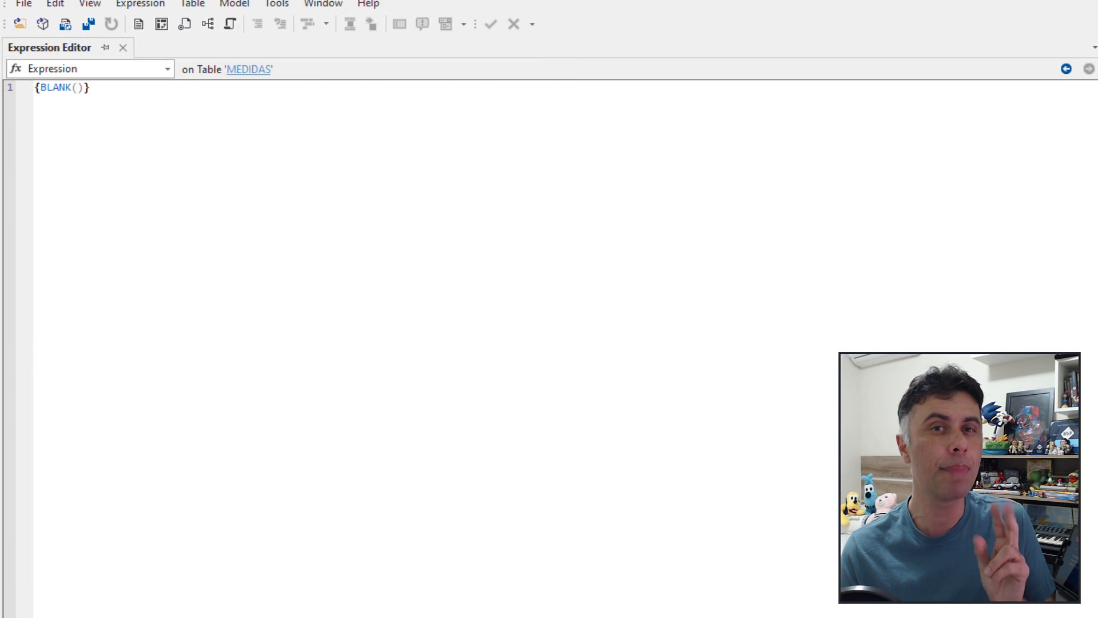
key(alt+1)
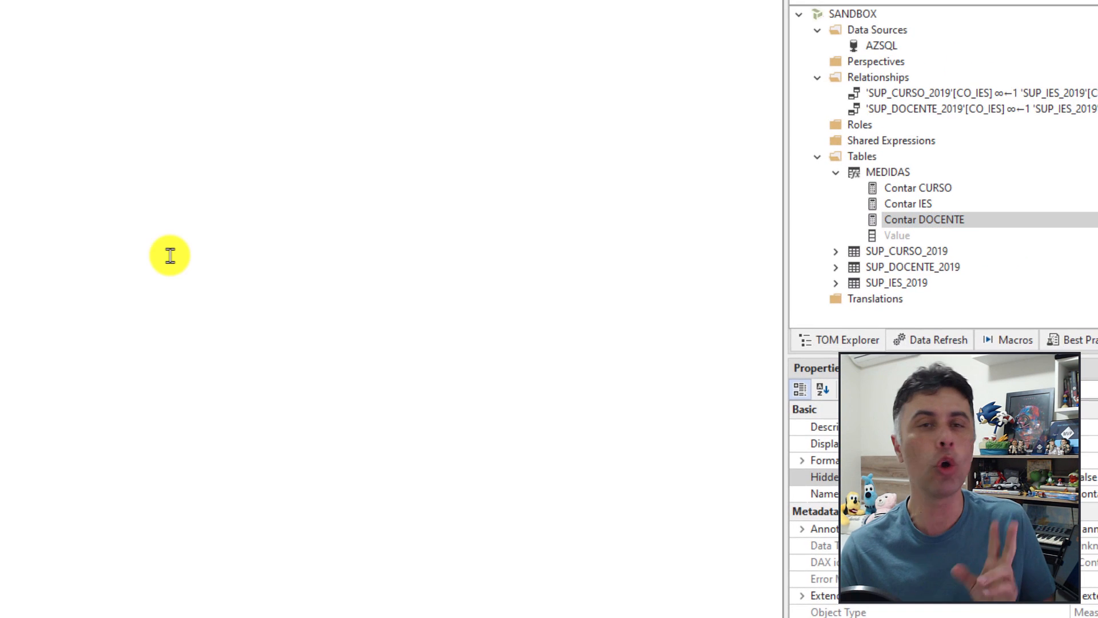
text(COUNTROWS(SUP_DOCENTE_2019))
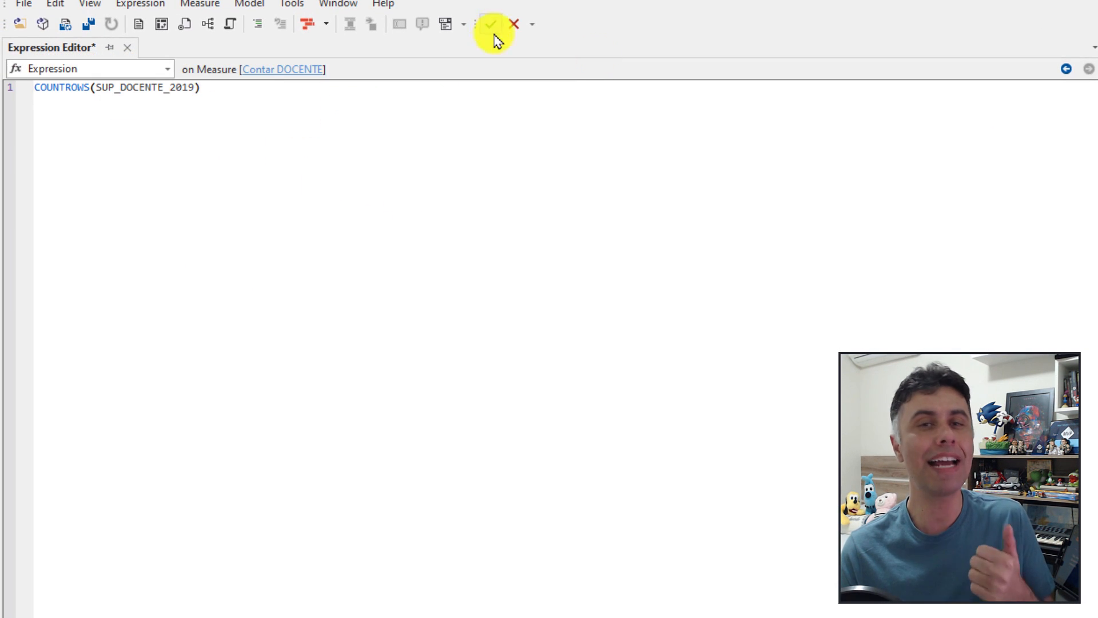
click(490, 24)
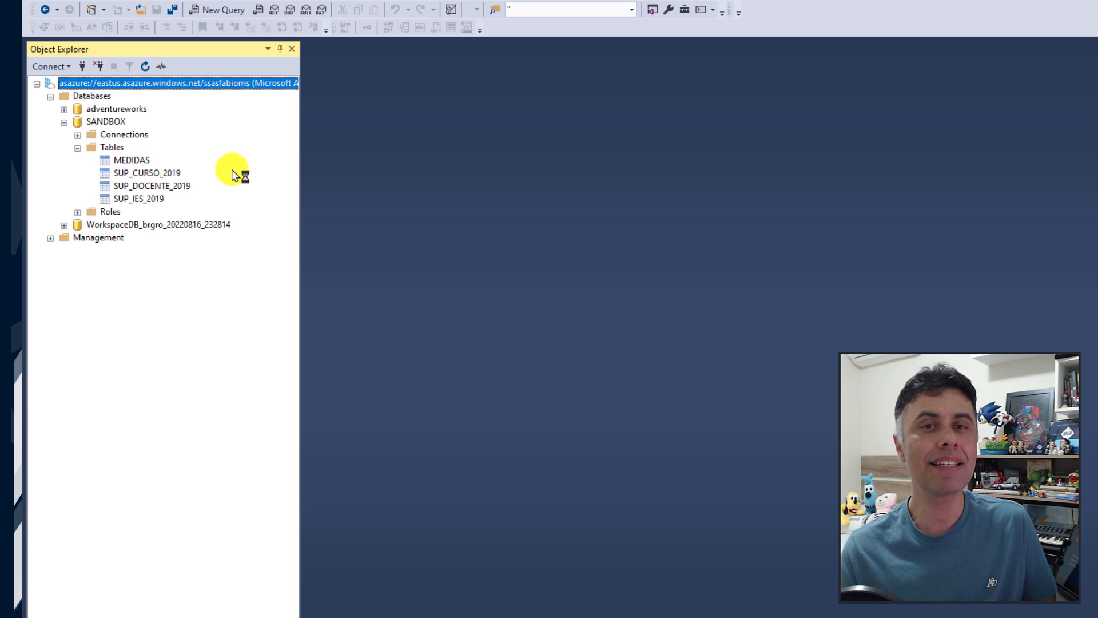
Step: Inspect the four deployed SANDBOX tables and the AZSQL connection in Object Explorer
click(133, 163)
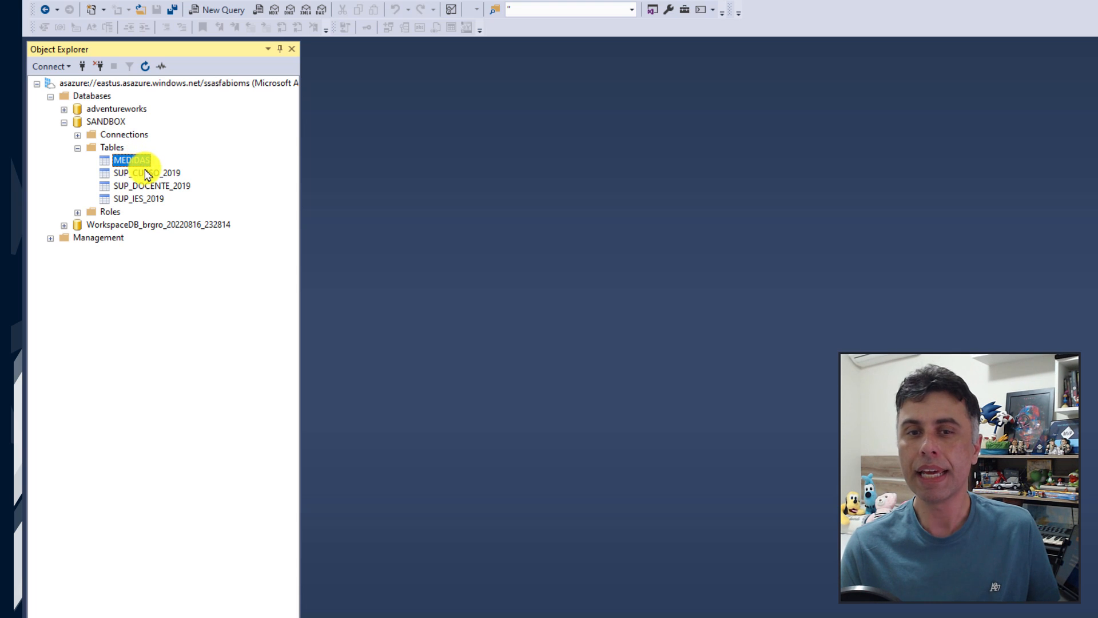
click(148, 173)
click(150, 187)
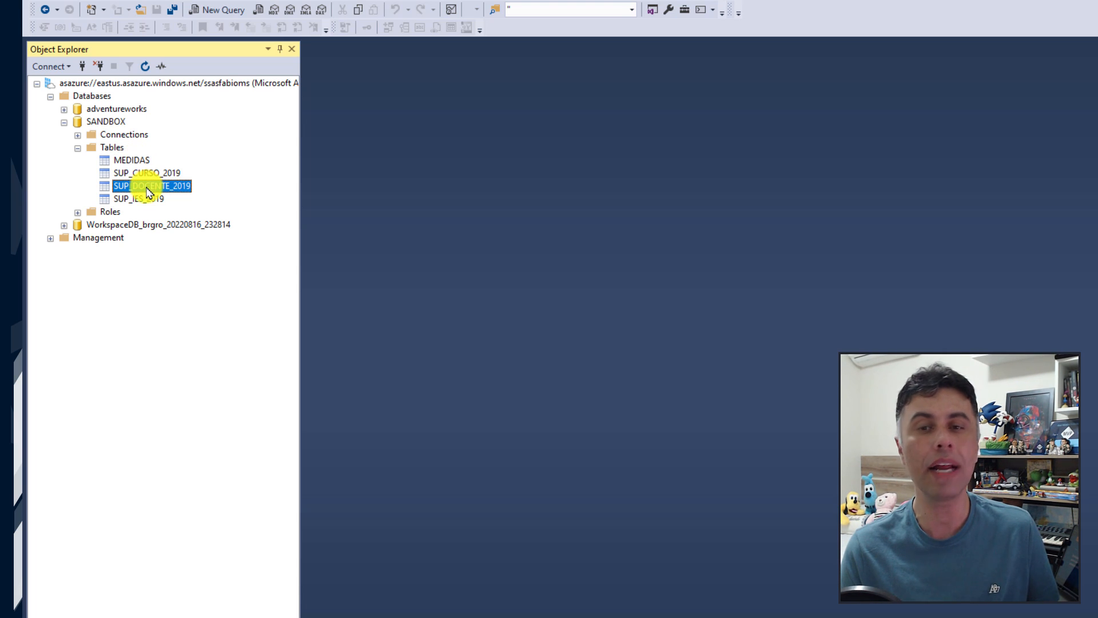
click(146, 201)
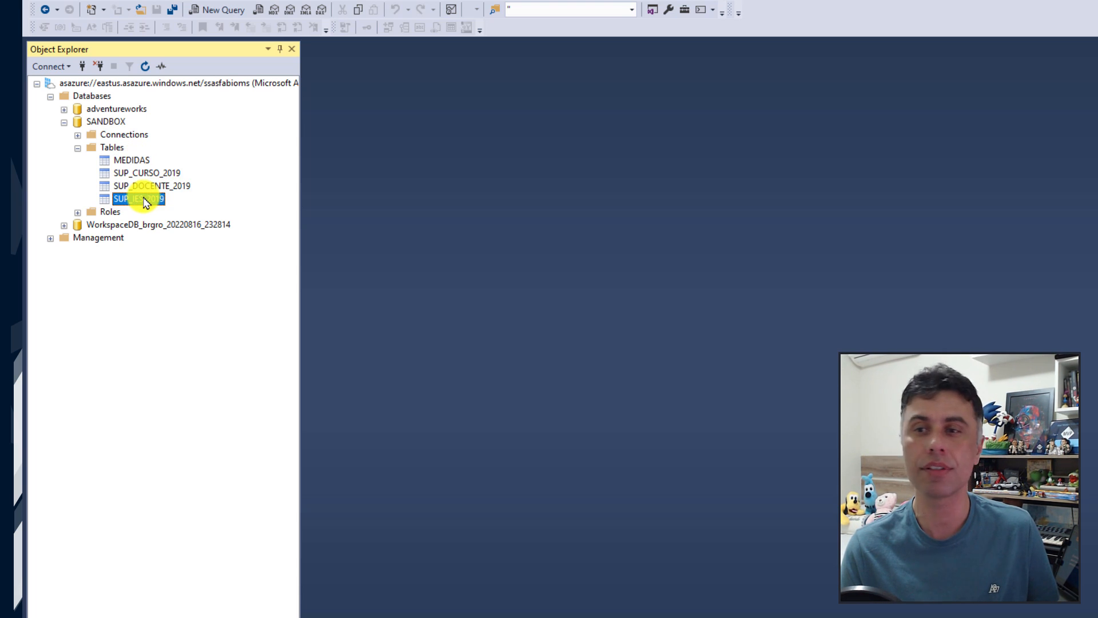
click(79, 136)
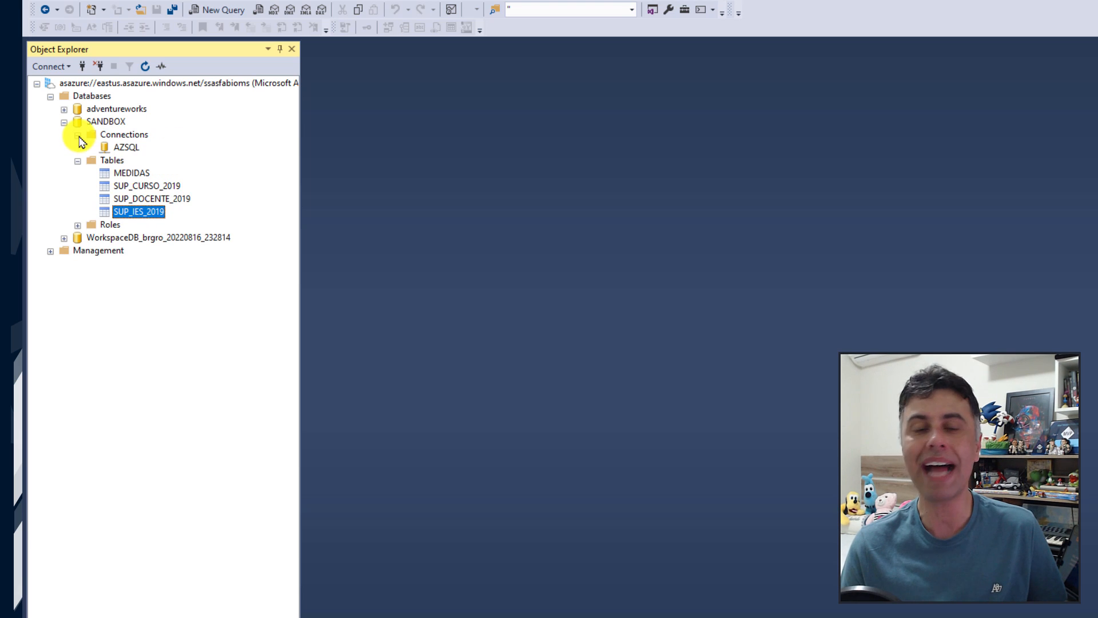
click(127, 148)
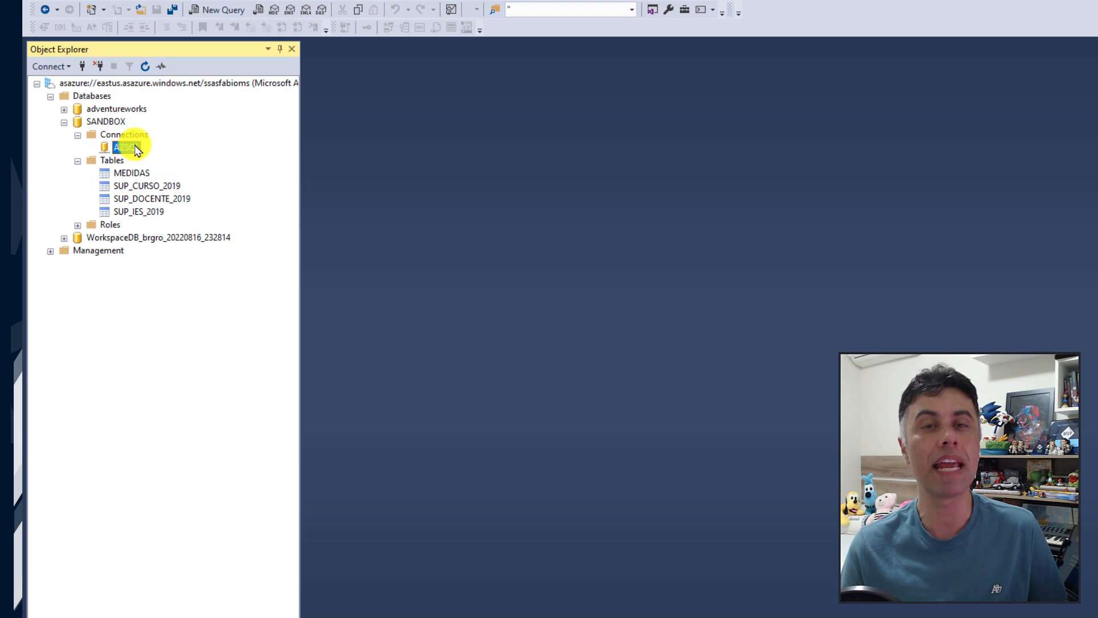
click(136, 185)
right_click(138, 185)
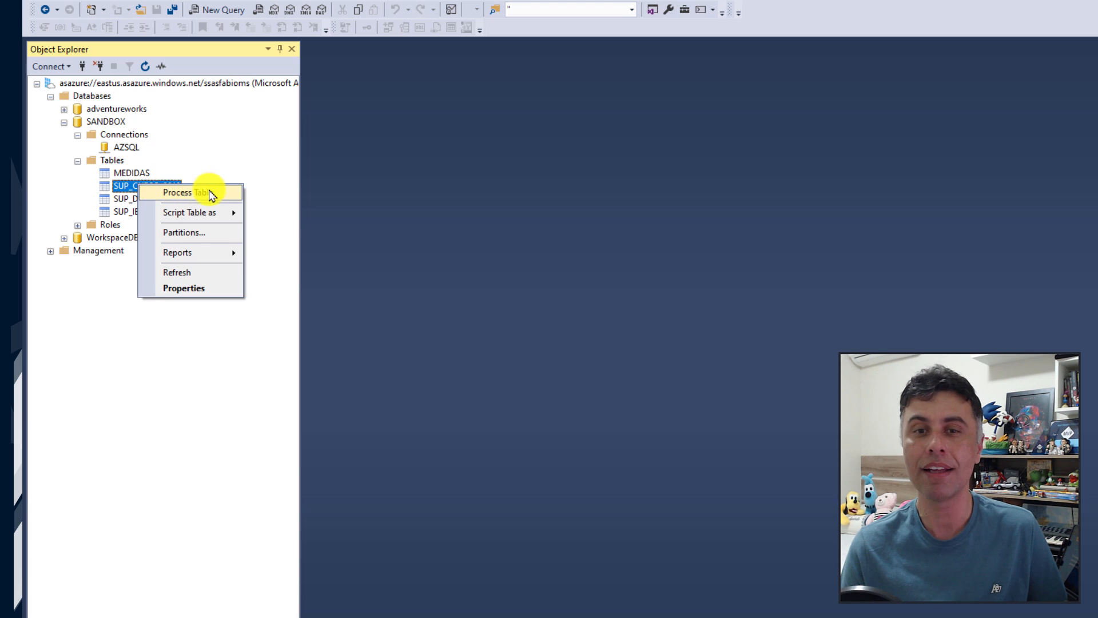
Step: Run Process Full on SUP_CURSO_2019, SUP_DOCENTE_2019, SUP_IES_2019 and MEDIDAS, then close the results
click(212, 194)
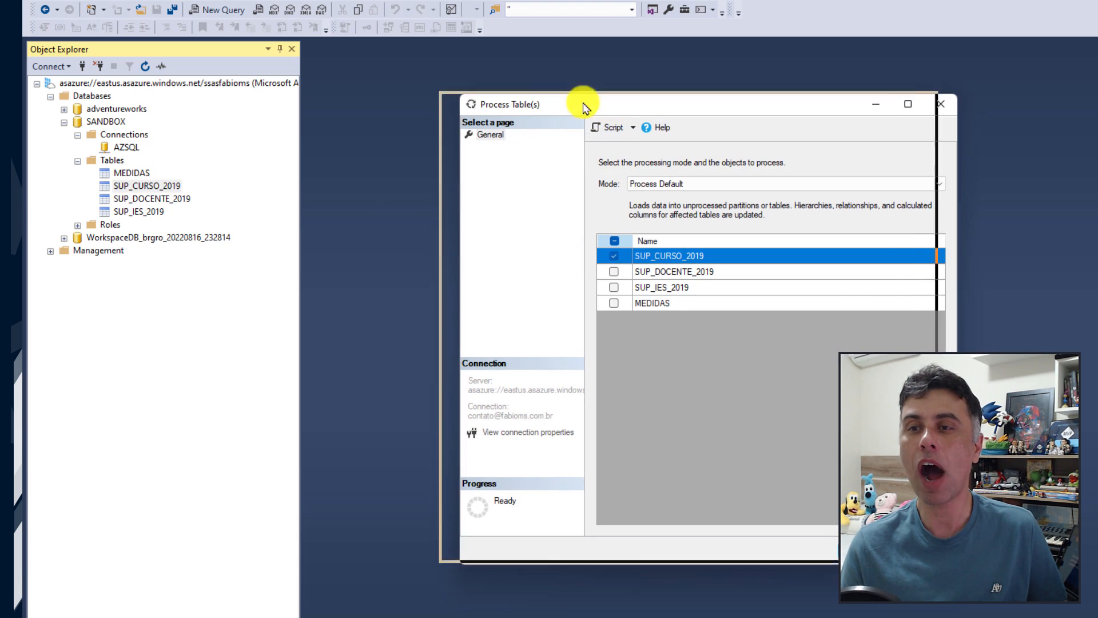
drag(584, 103, 478, 66)
click(606, 140)
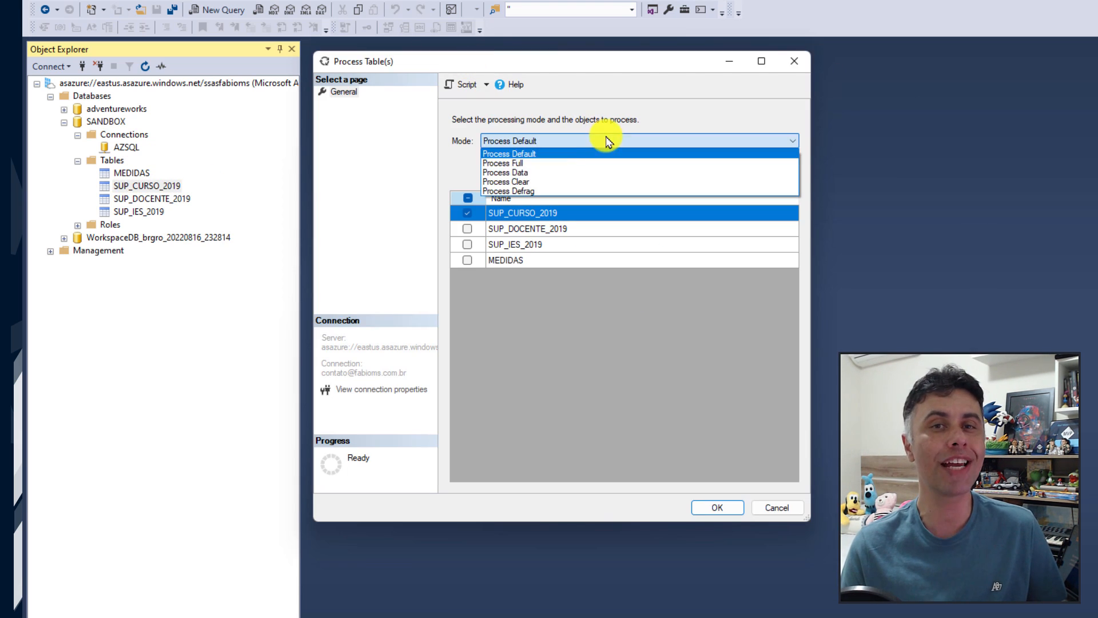
click(525, 164)
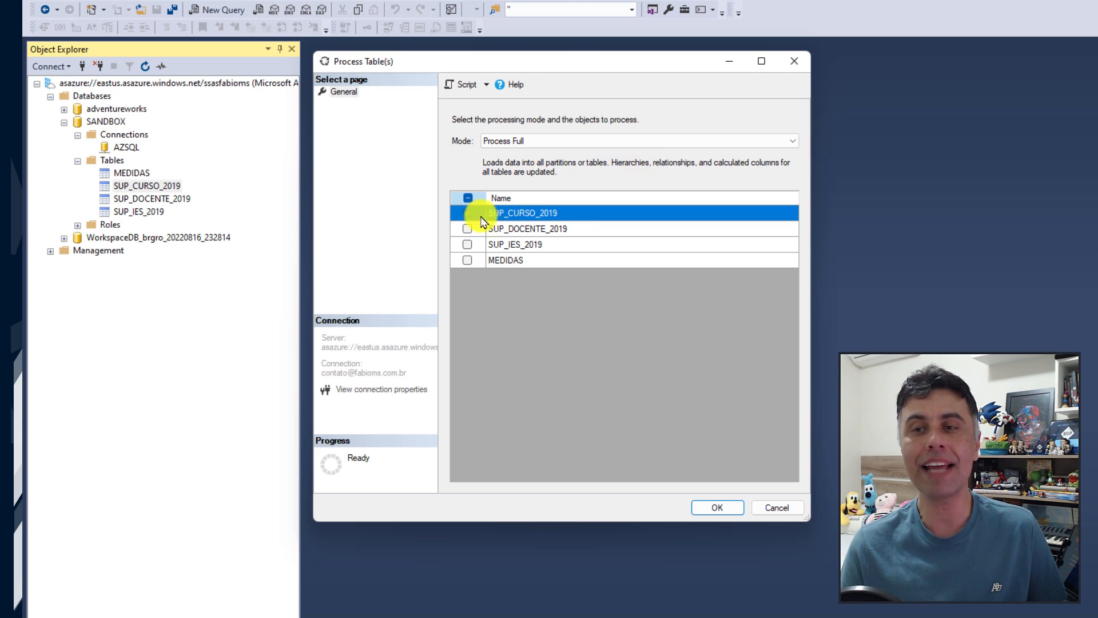
click(469, 230)
click(468, 244)
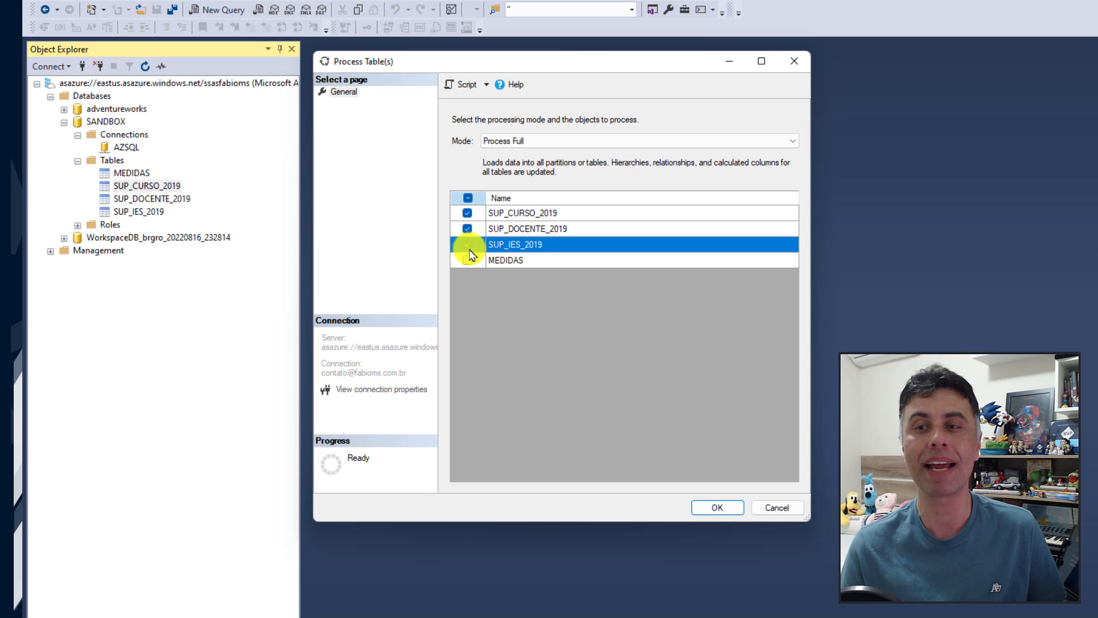
click(467, 260)
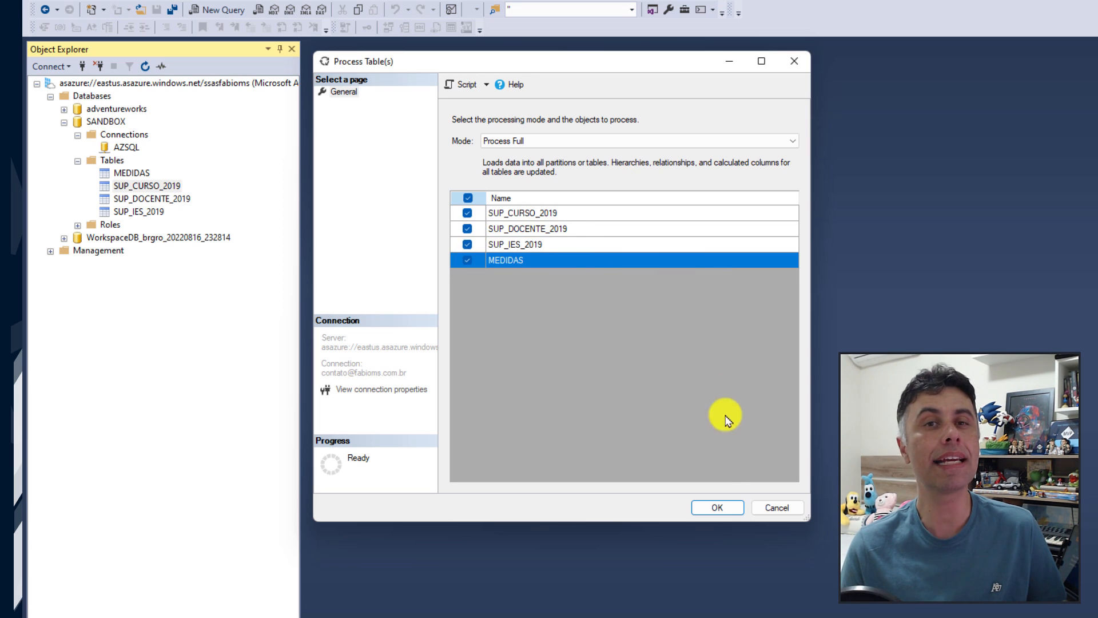
click(718, 508)
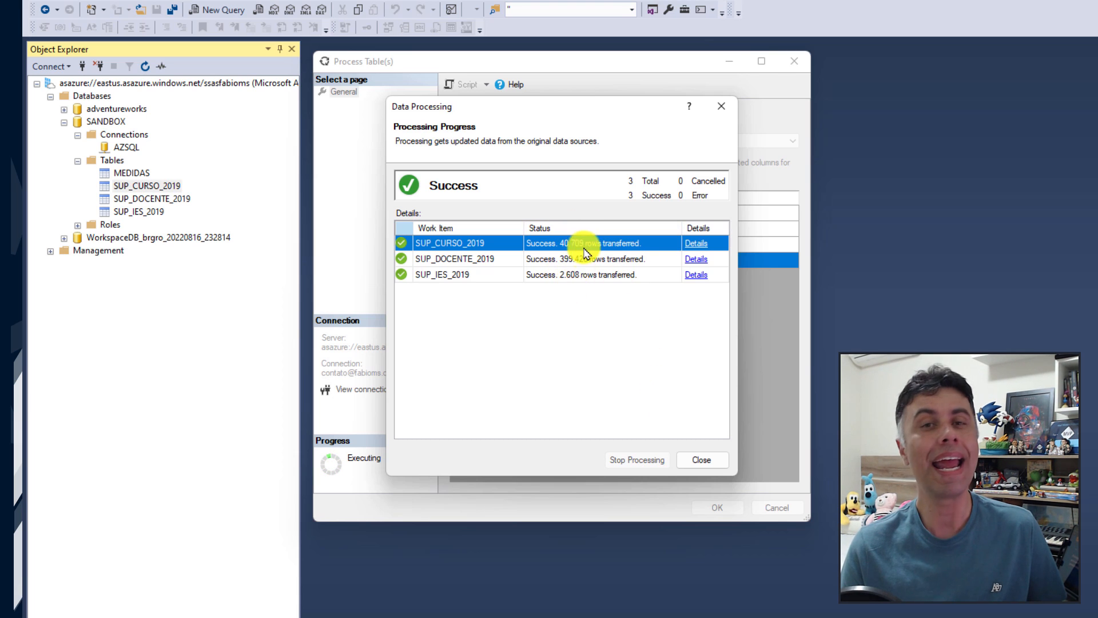
click(588, 276)
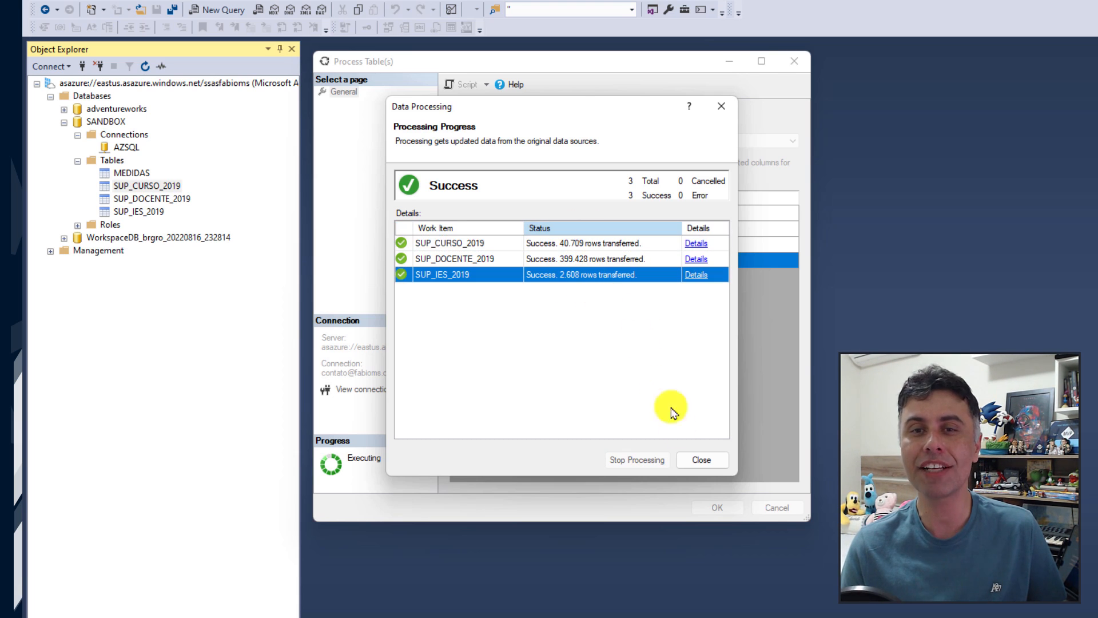
click(701, 461)
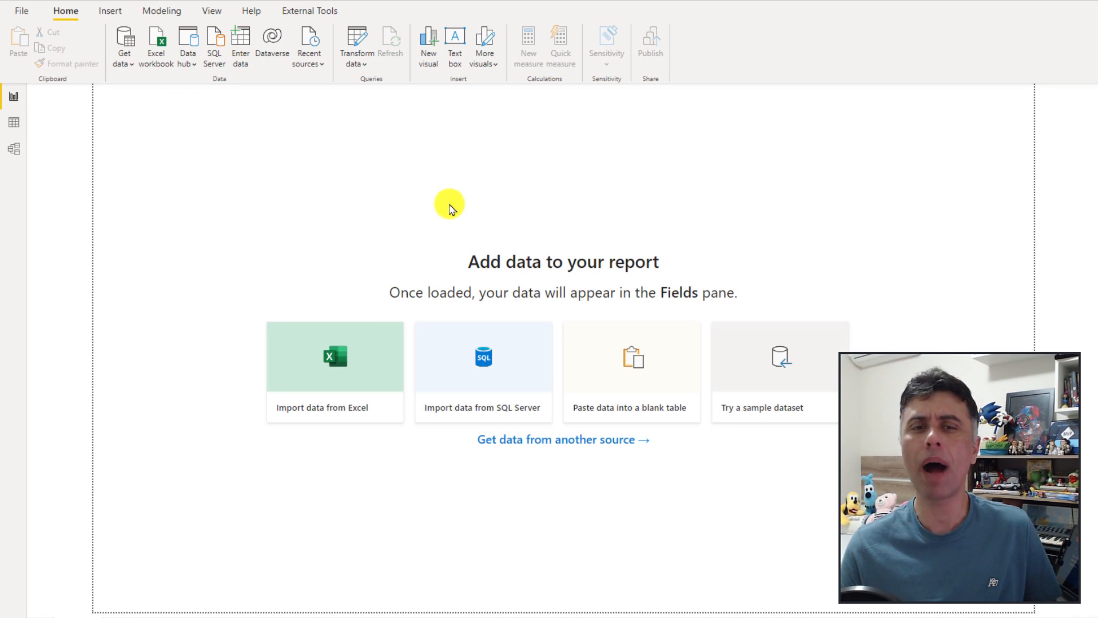
Step: Choose Azure Analysis Services database as the Power BI data source
click(564, 440)
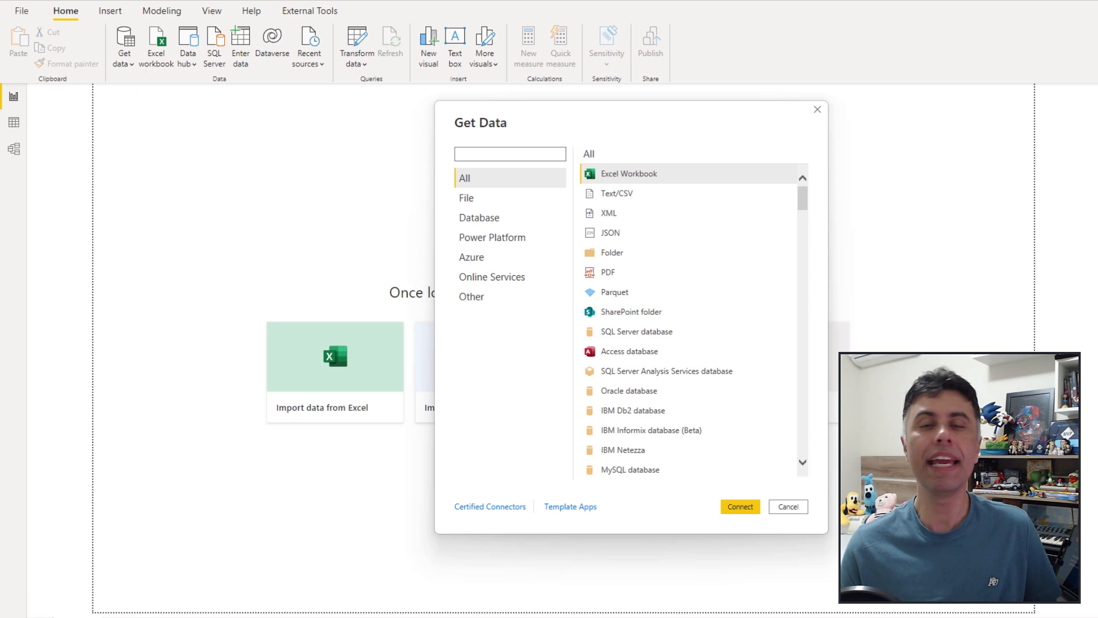
click(474, 257)
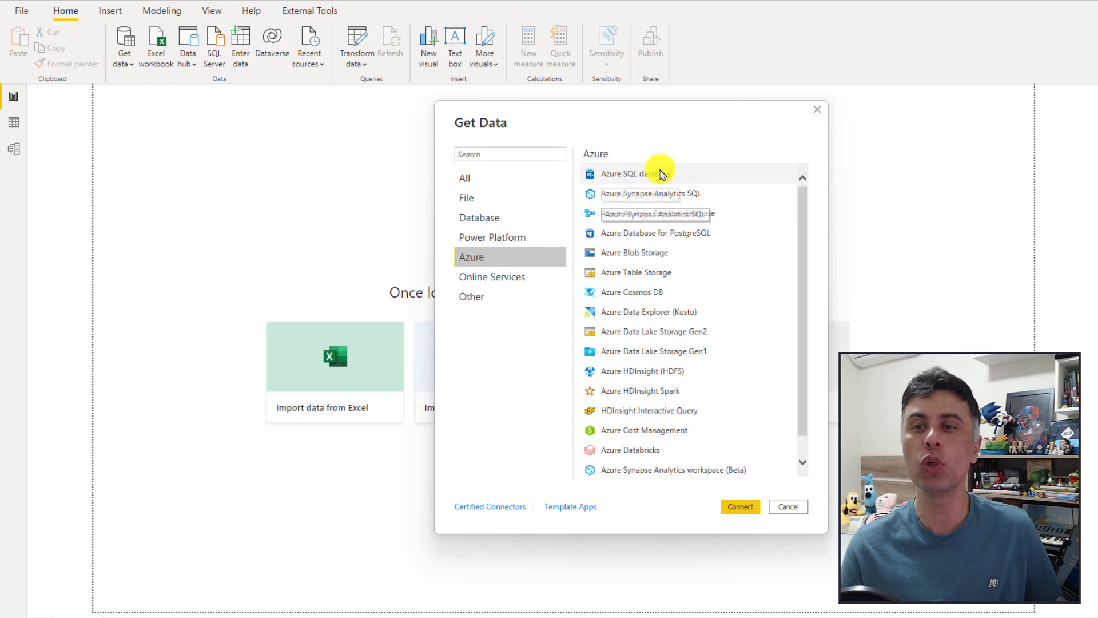
click(646, 214)
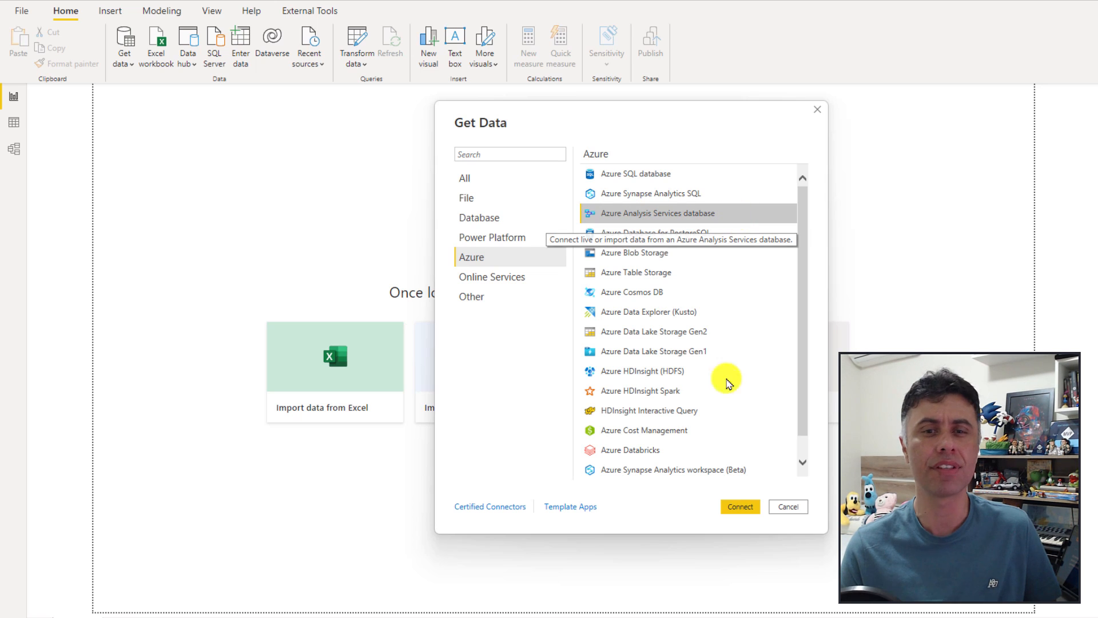
click(740, 506)
Step: Connect live to the SANDBOX database on the pasted Azure Analysis Services server
text(asazure://eastus.asazure.windows.net/ssasfabioms)
click(515, 300)
text(SANDBOX)
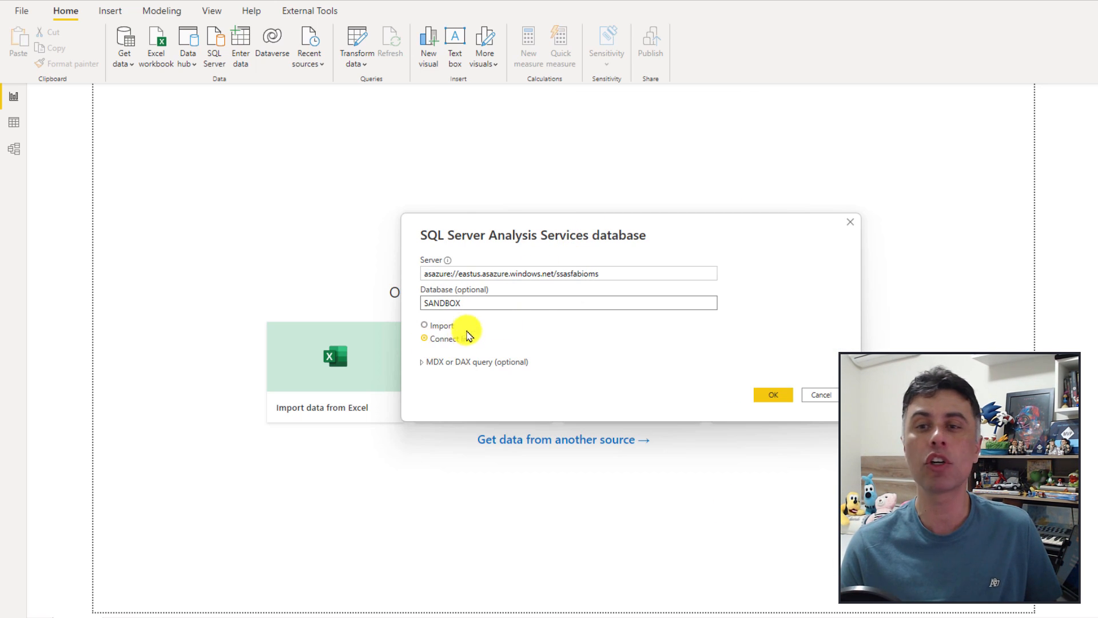
click(421, 364)
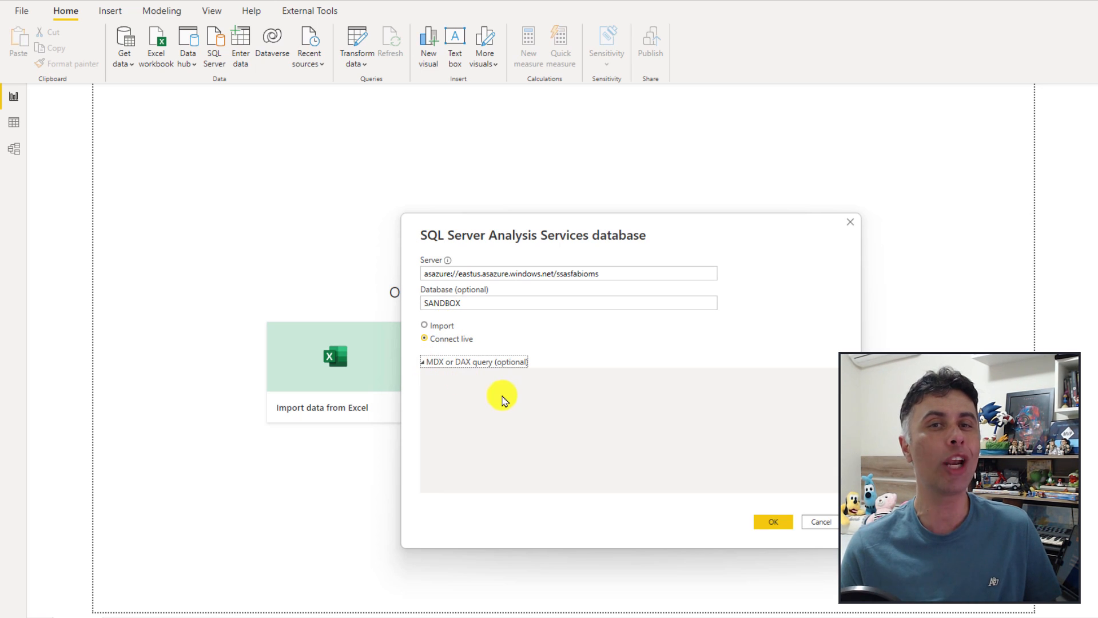
click(438, 327)
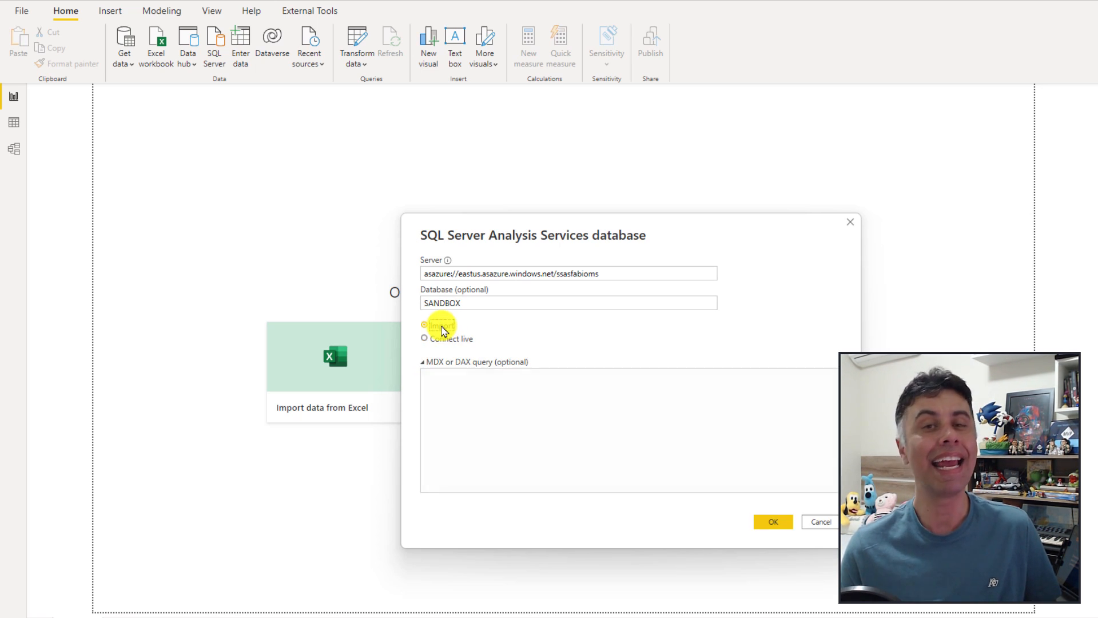
click(466, 391)
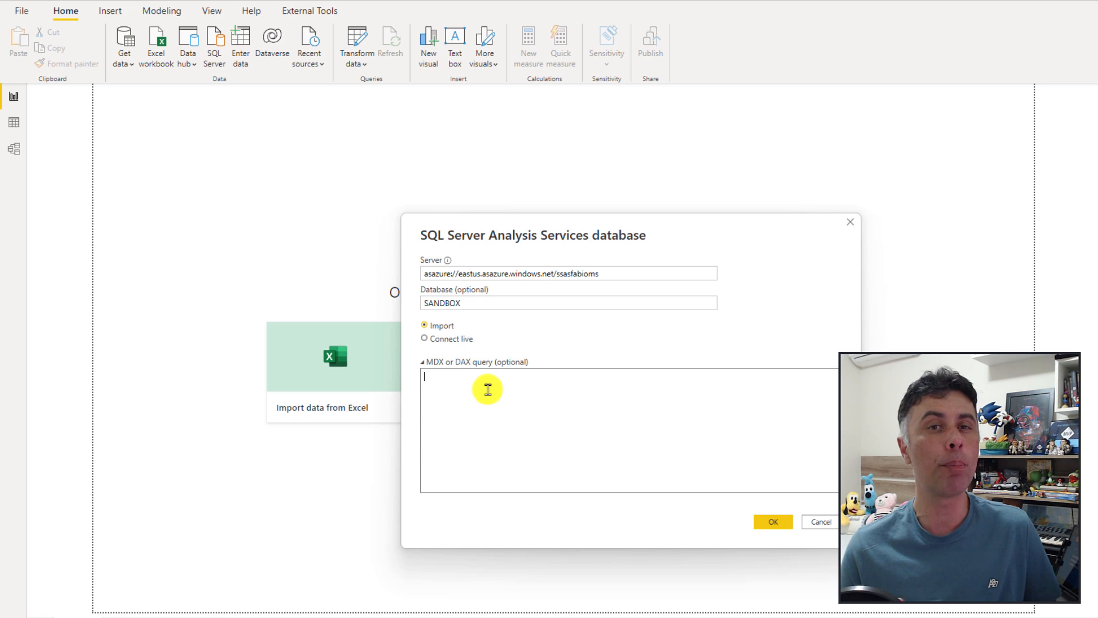
click(452, 339)
click(452, 361)
click(766, 394)
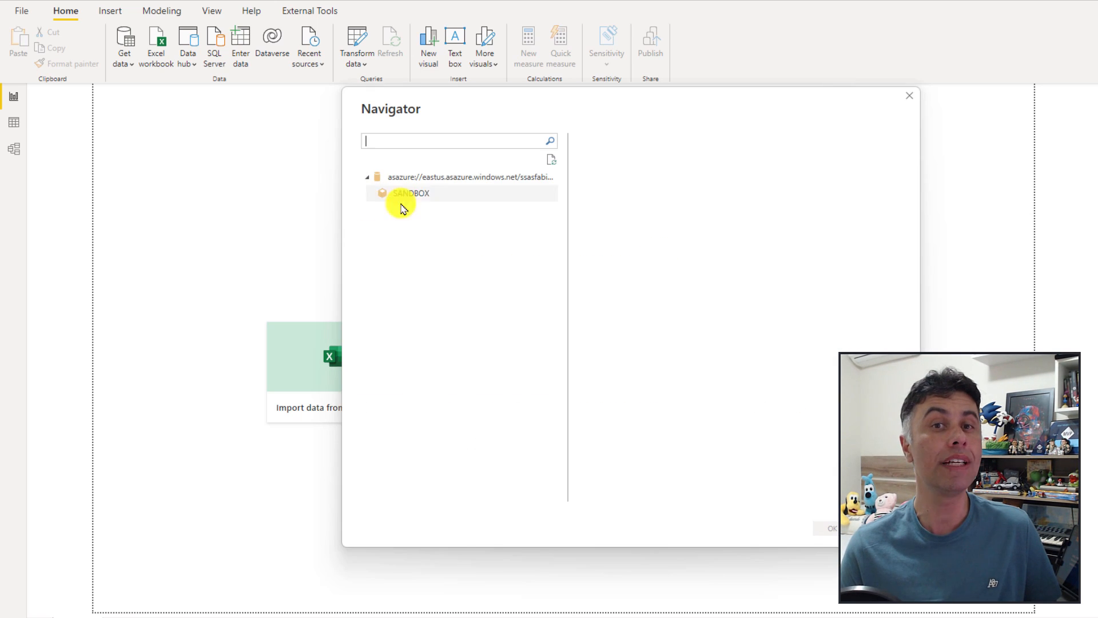
Step: Select the SANDBOX model in Navigator and load it into the report
click(419, 201)
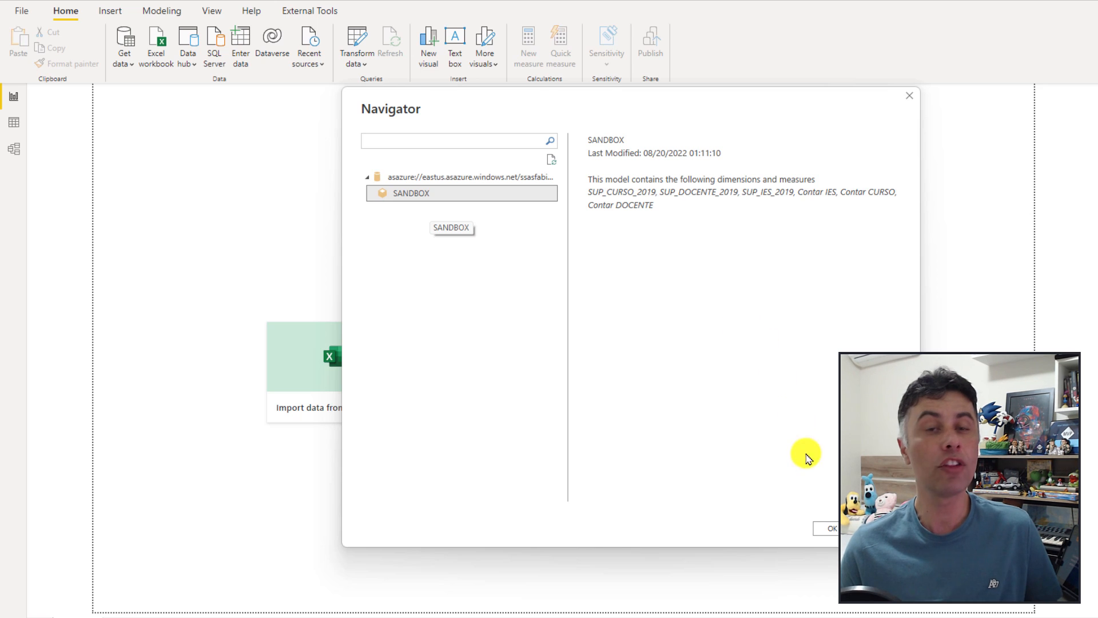
click(830, 533)
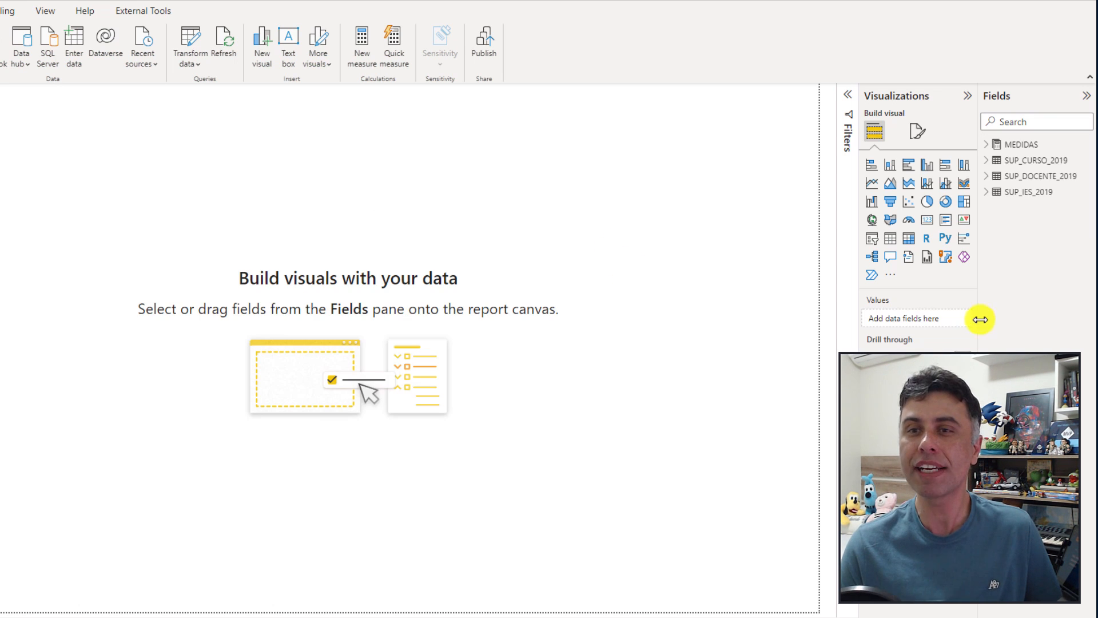
Step: Insert an empty table visual at the canvas top-left and enlarge it
drag(980, 319, 835, 337)
click(847, 161)
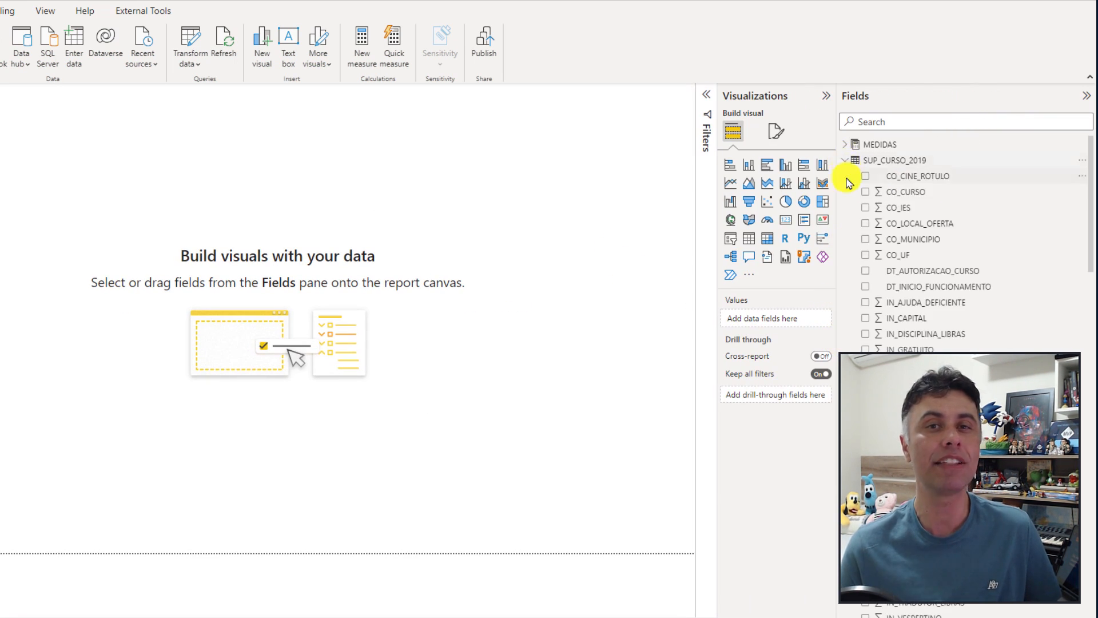
click(846, 160)
click(845, 144)
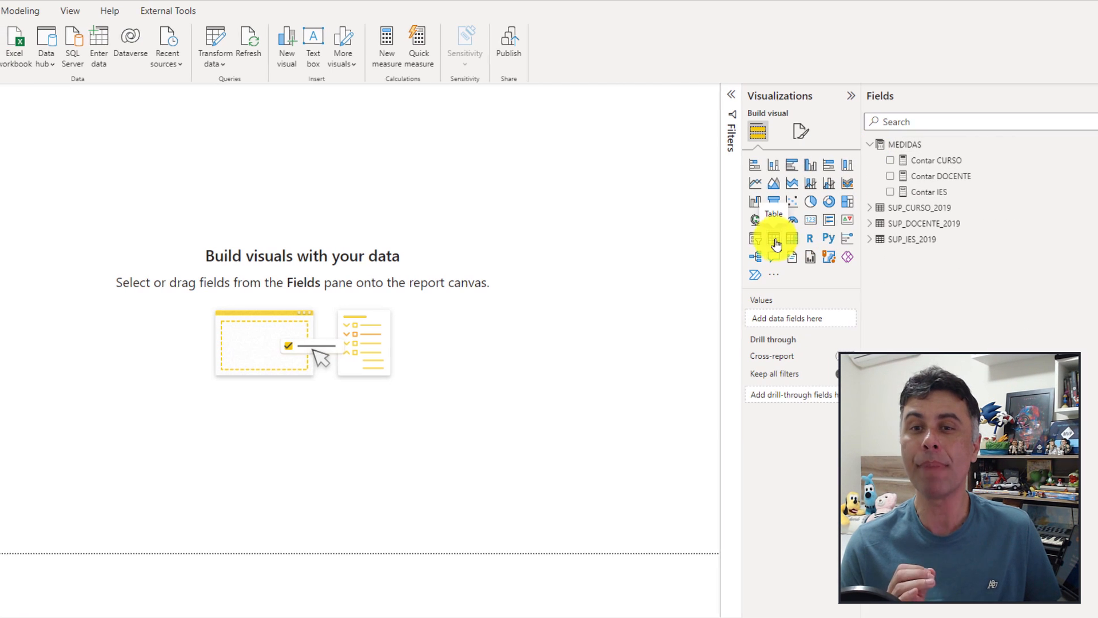
click(775, 241)
drag(12, 123, 78, 165)
drag(161, 286, 284, 325)
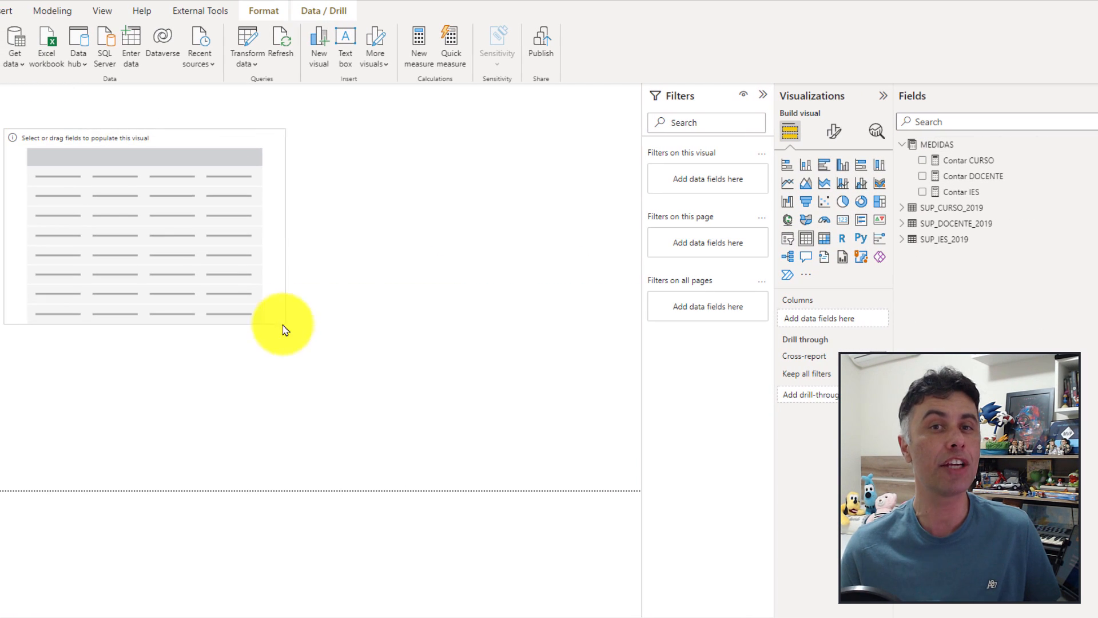
Step: Fill the table with Contar IES, Contar CURSO, Contar DOCENTE and SG_IES from SUP_IES_2019
click(964, 193)
click(968, 161)
click(973, 176)
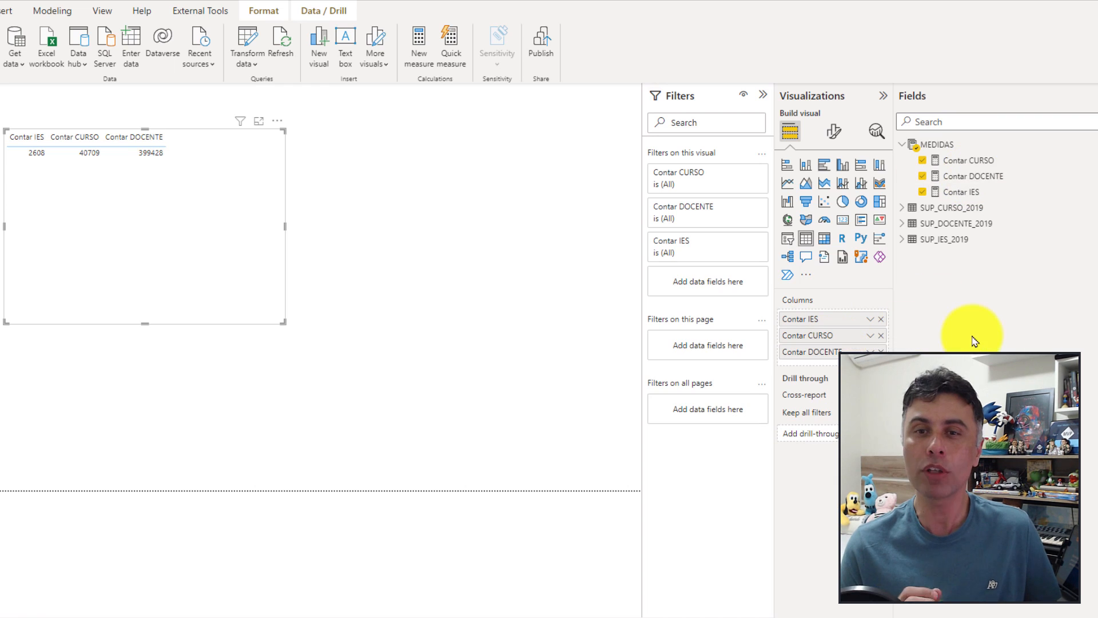
click(907, 146)
click(907, 193)
scroll(949, 336, down, 10)
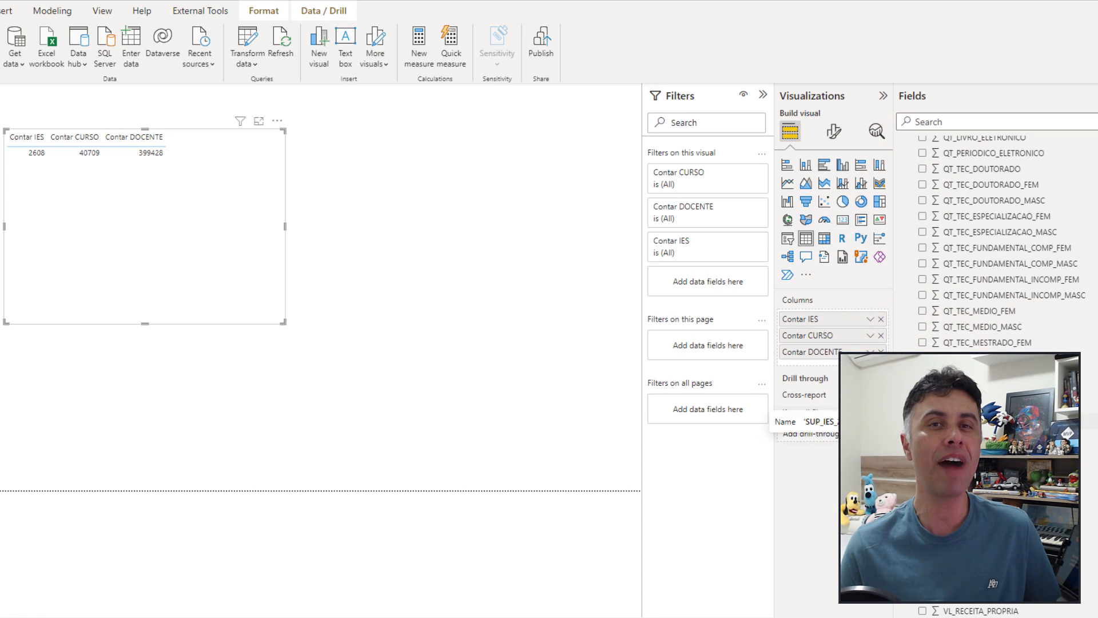
drag(956, 422, 858, 316)
Step: Sort the table by Contar CURSO descending
click(111, 137)
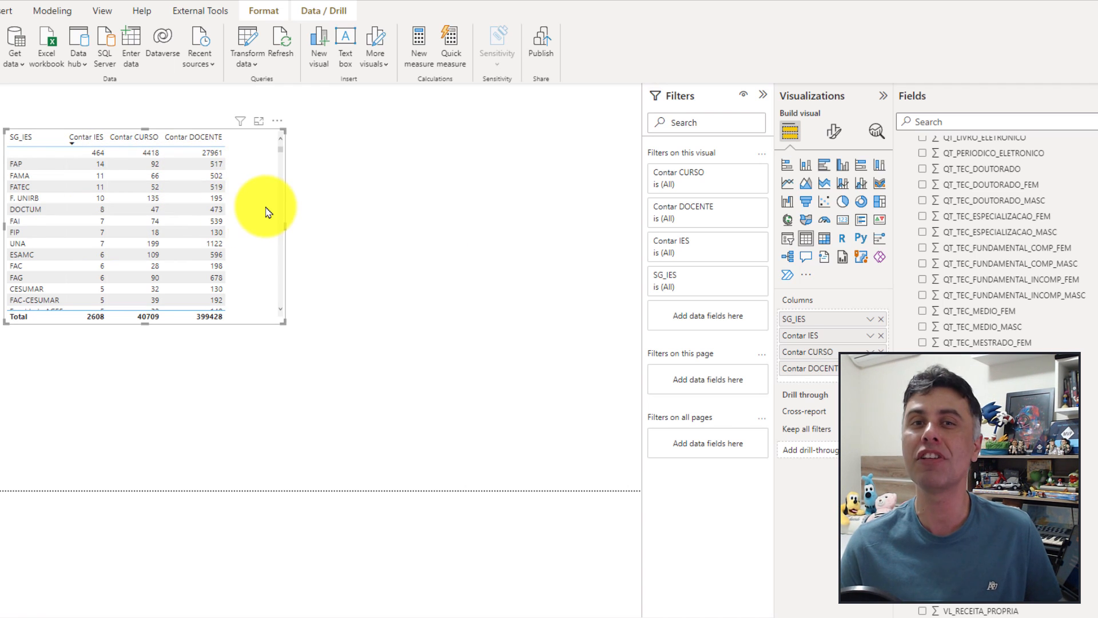
scroll(265, 212, down, 15)
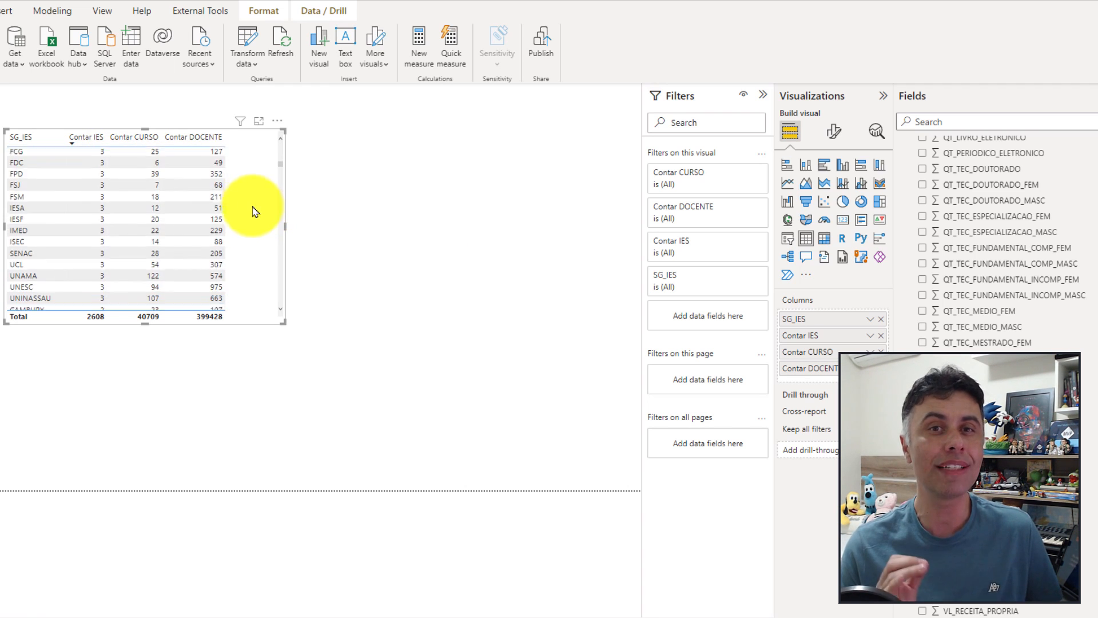
scroll(255, 212, down, 10)
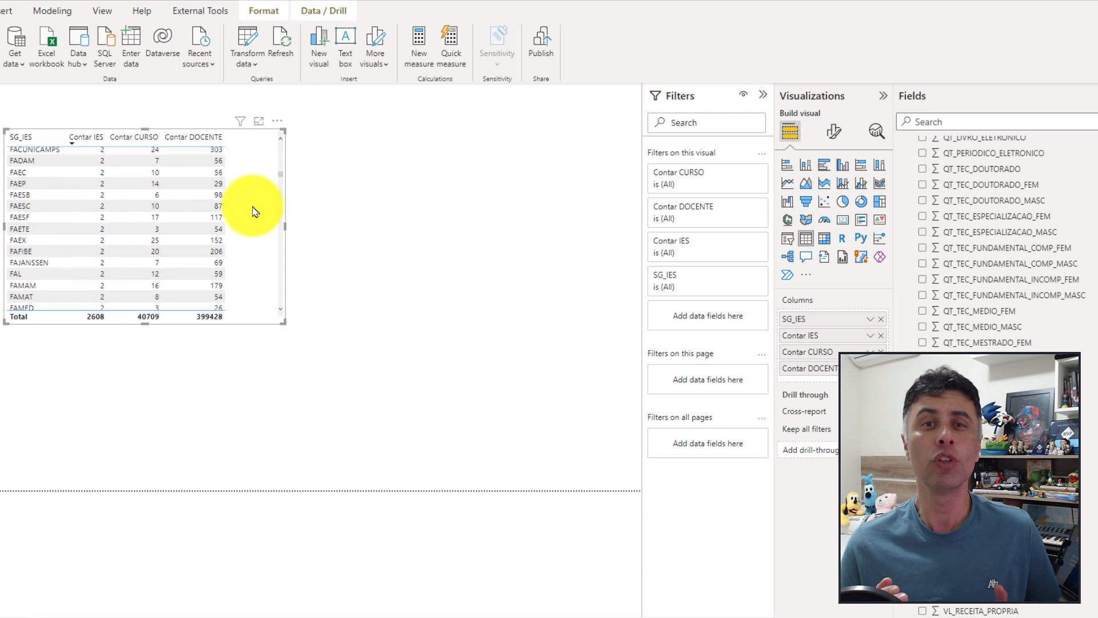
click(133, 137)
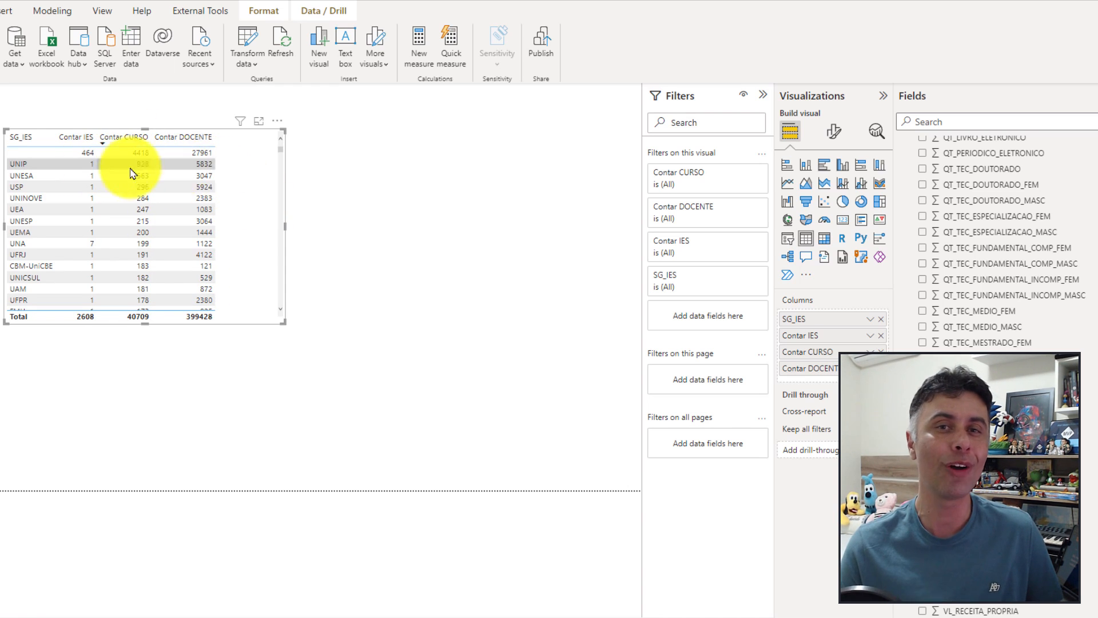